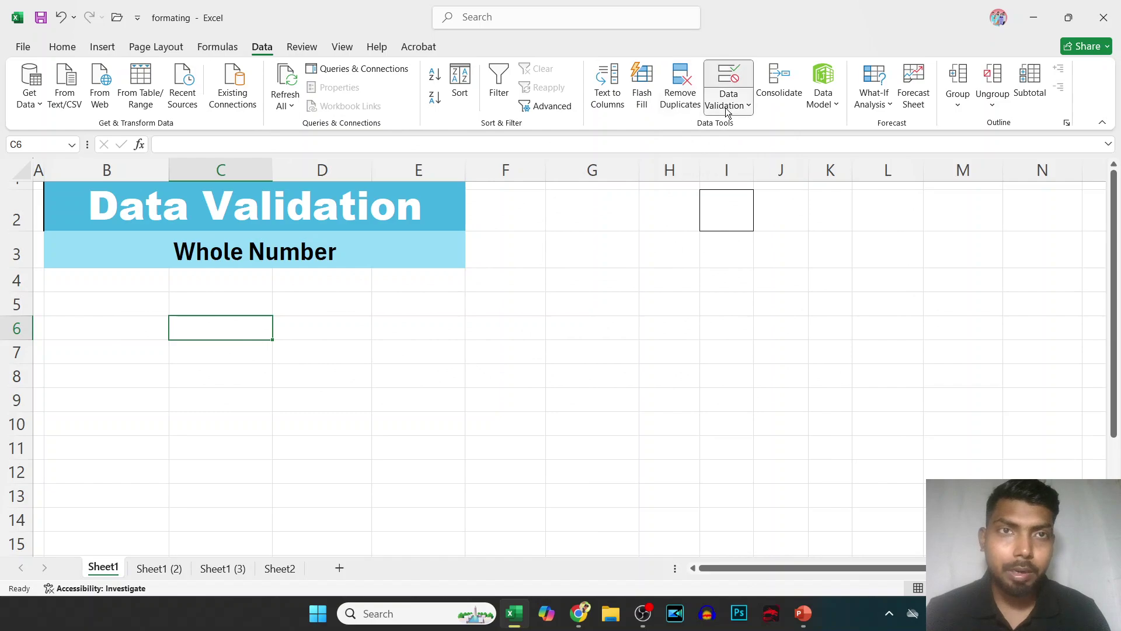
- Examine the Data Validation settings for cell C6, including the input message, error alert and allowed data types, without applying a rule
left_click(727, 101)
left_click(748, 128)
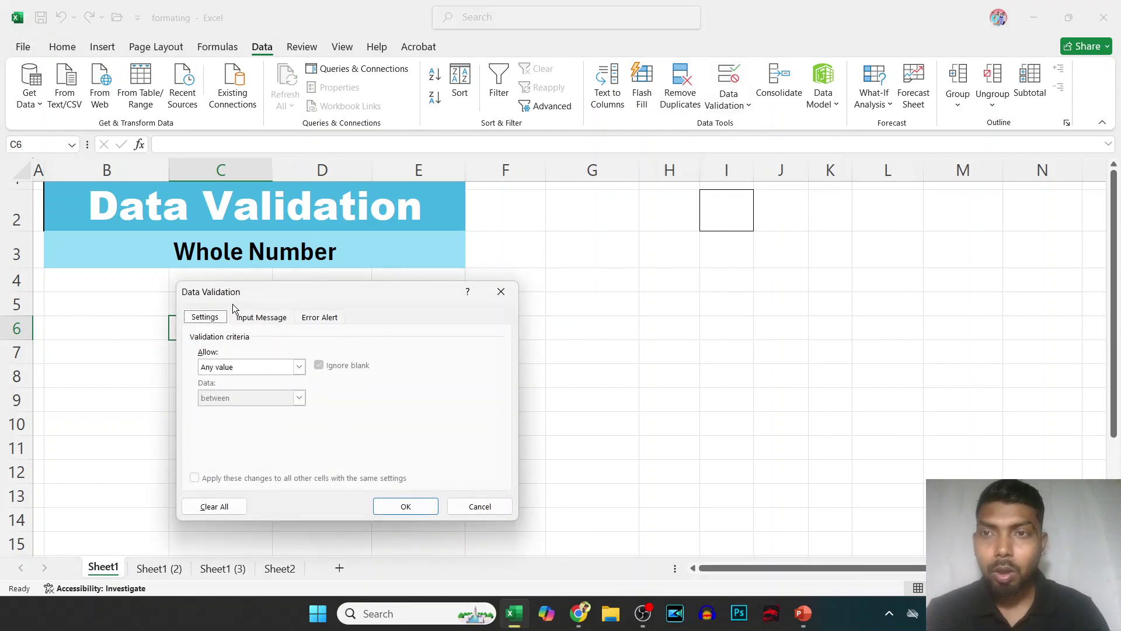
left_click(259, 320)
left_click(319, 318)
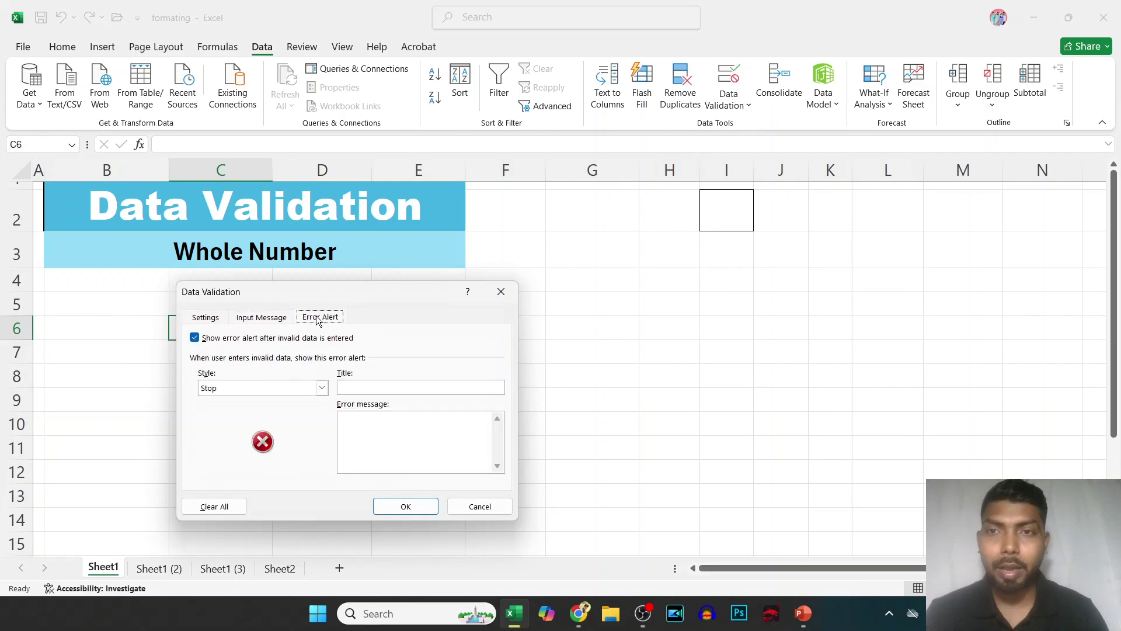
left_click(212, 318)
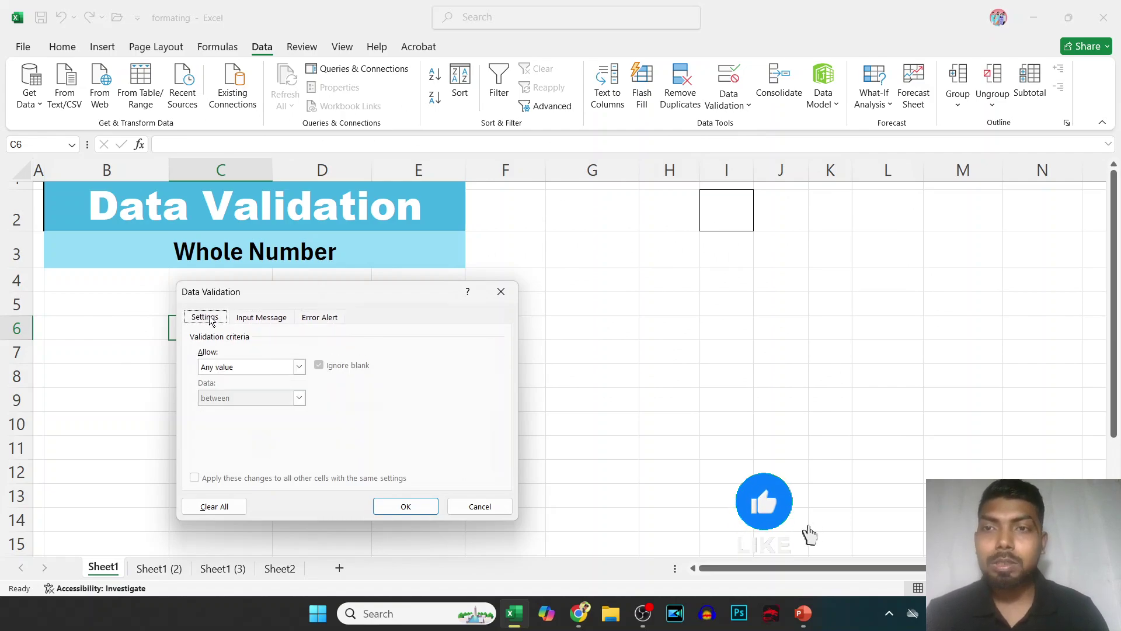
left_click(257, 323)
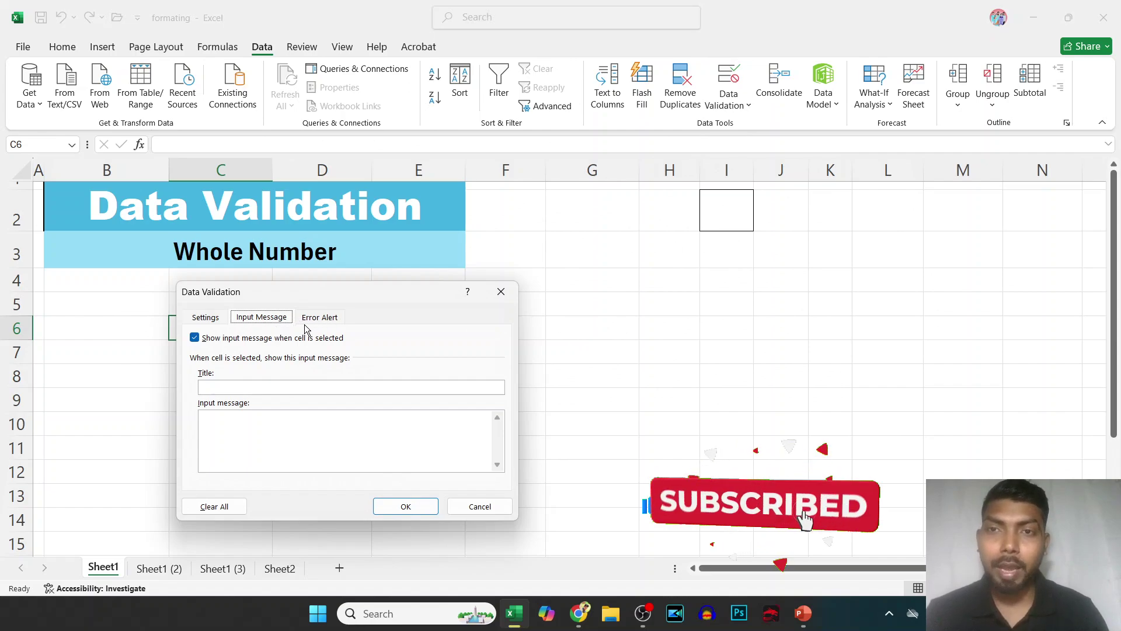
left_click(206, 318)
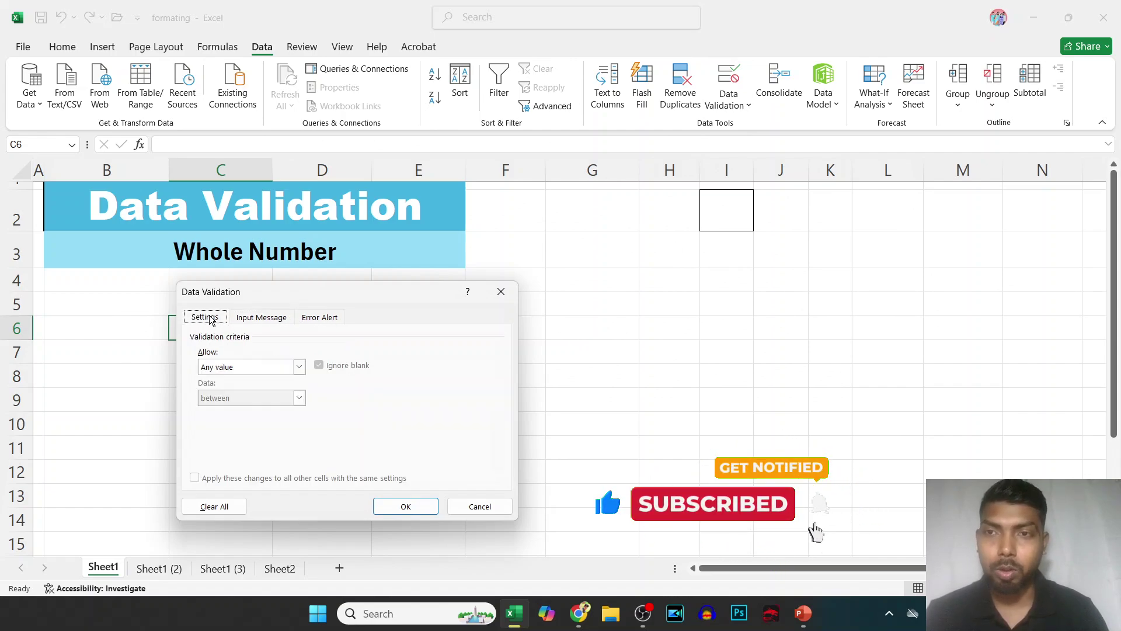
left_click(299, 366)
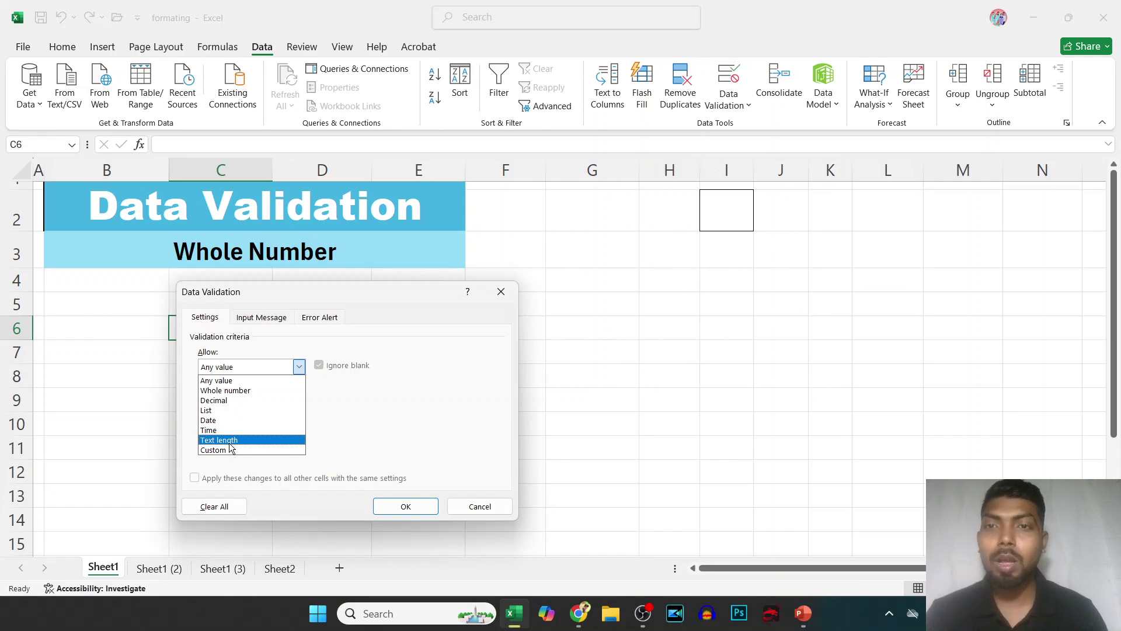
left_click(471, 506)
left_click(470, 506)
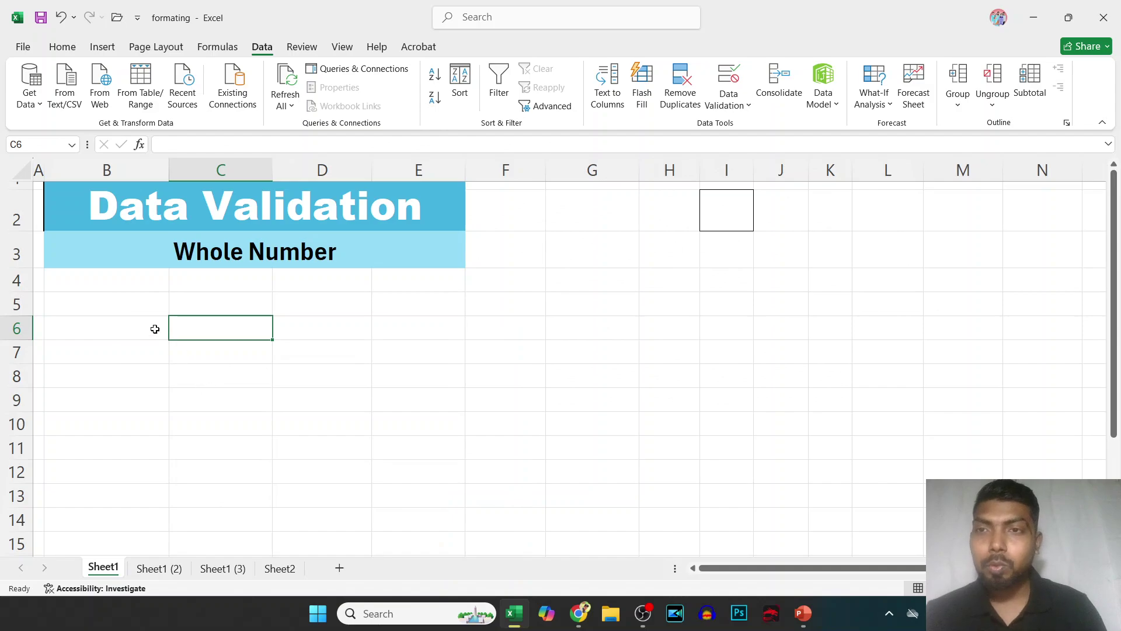
- Apply a data validation rule to cells B5:B11 that allows only whole numbers greater than 100
left_click_drag(150, 310, 152, 436)
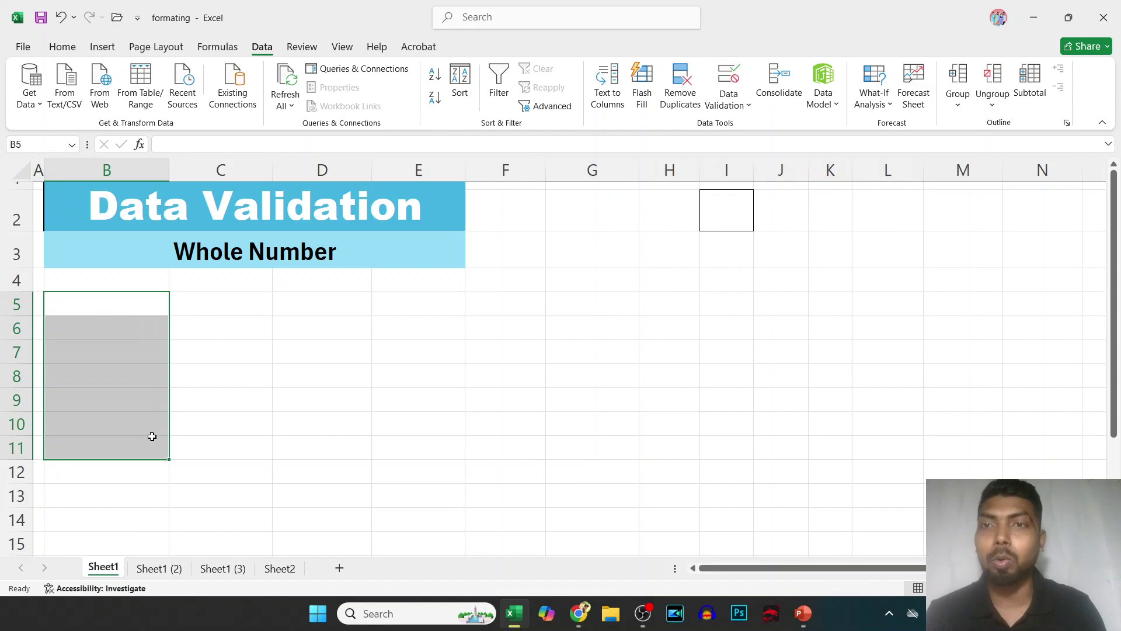
left_click(728, 105)
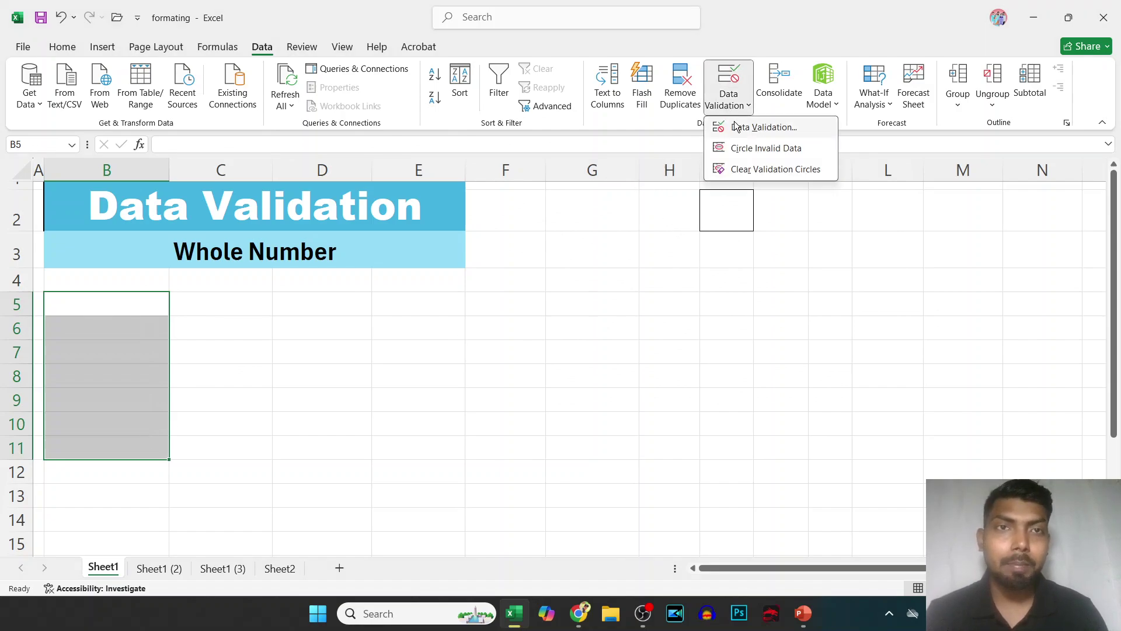
left_click(735, 127)
left_click(299, 367)
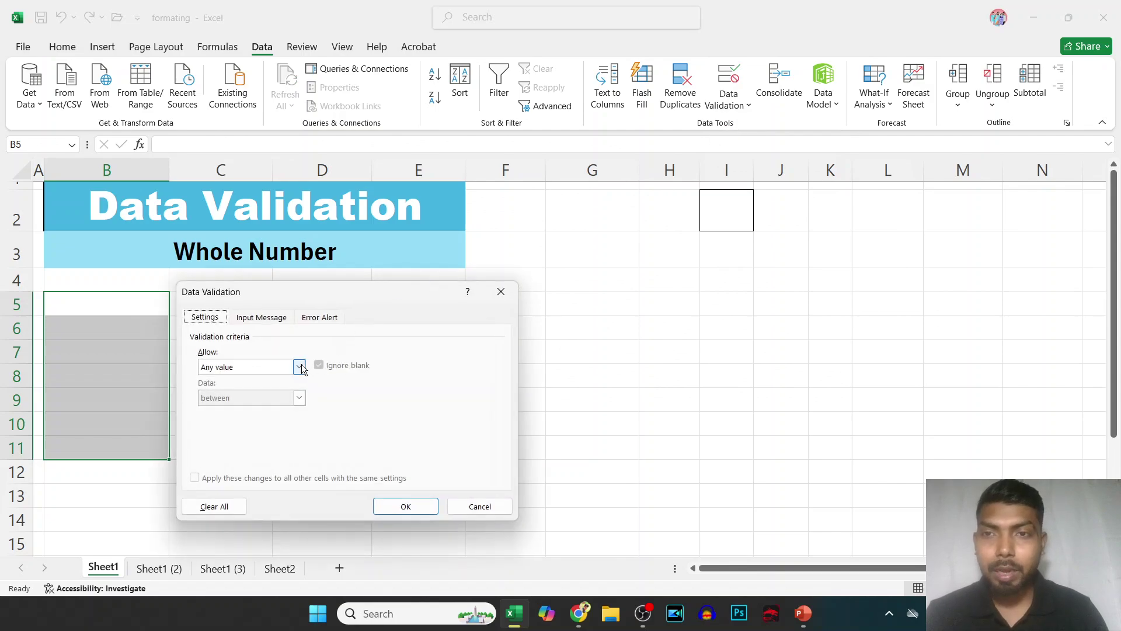
left_click(265, 387)
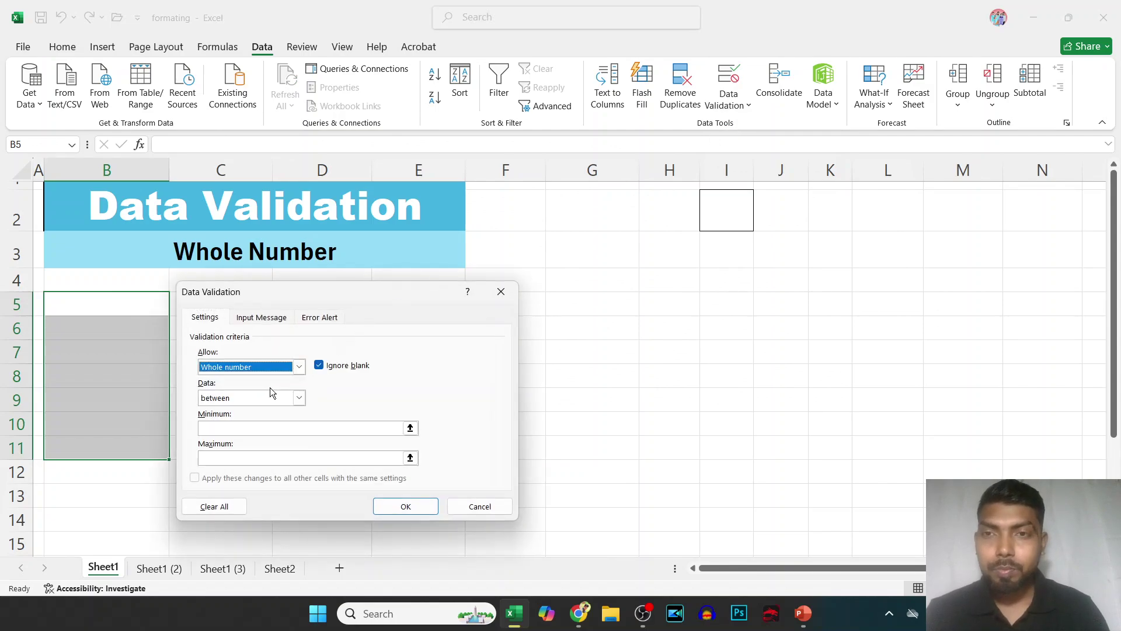
left_click(297, 401)
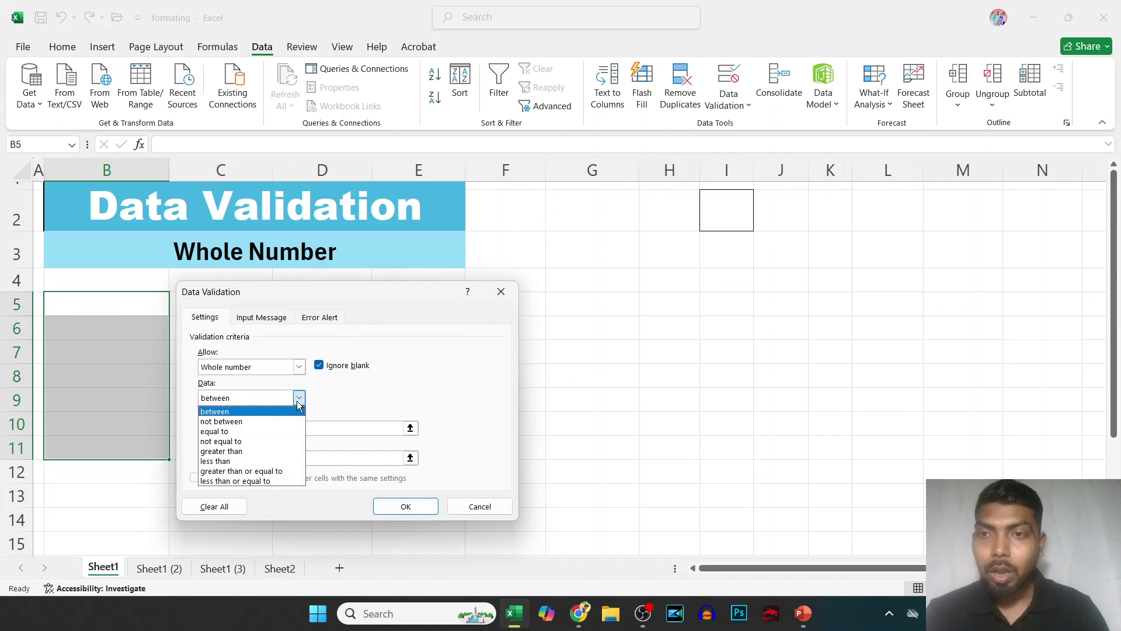
left_click(242, 453)
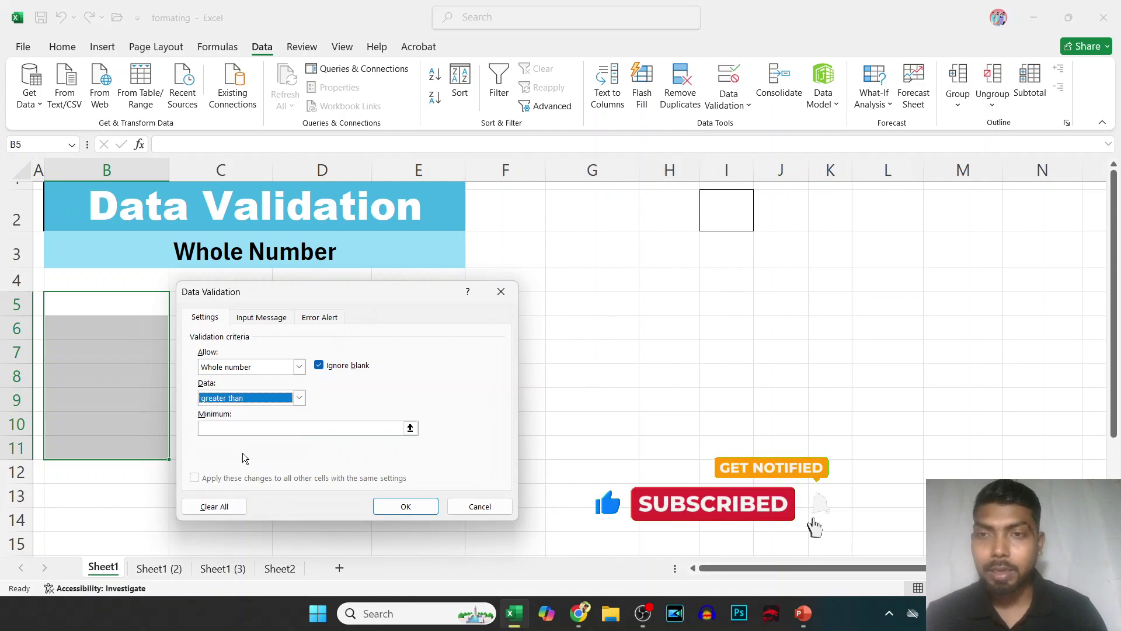
left_click(228, 427)
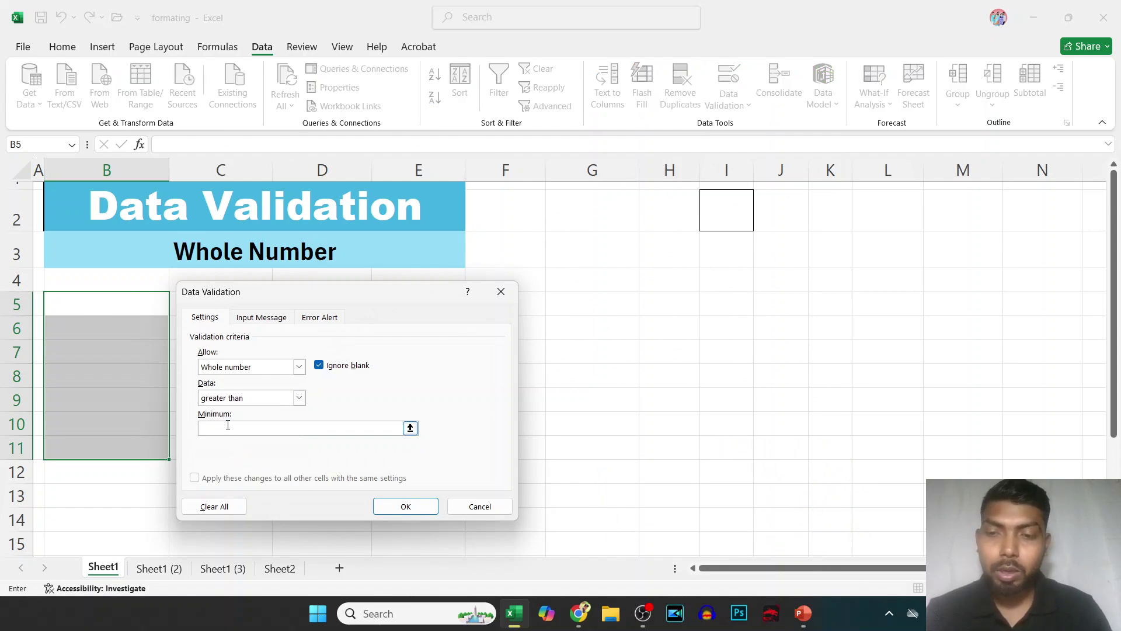
type("100")
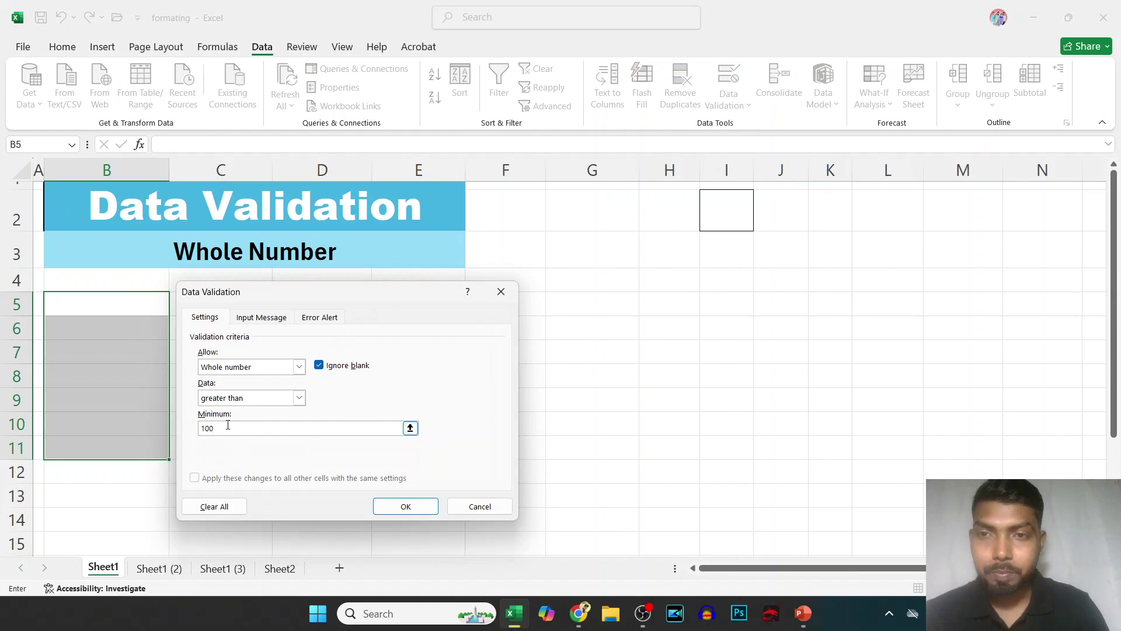
left_click(415, 510)
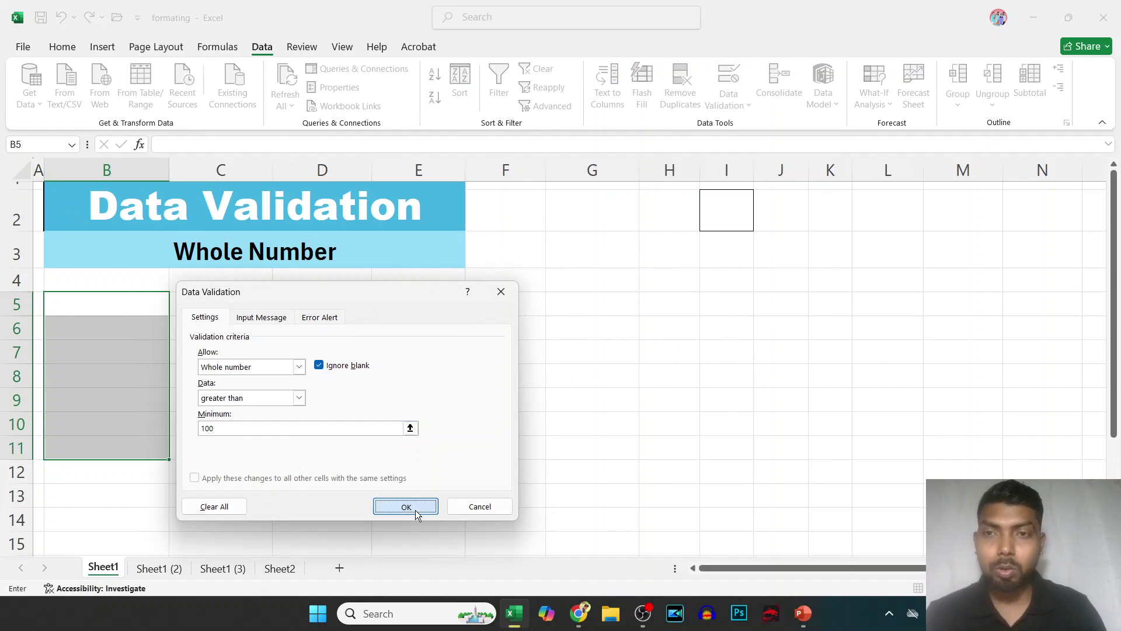
- Test the validation rule by trying to enter 1 and 3 in cell B6, discarding each entry
left_click(101, 320)
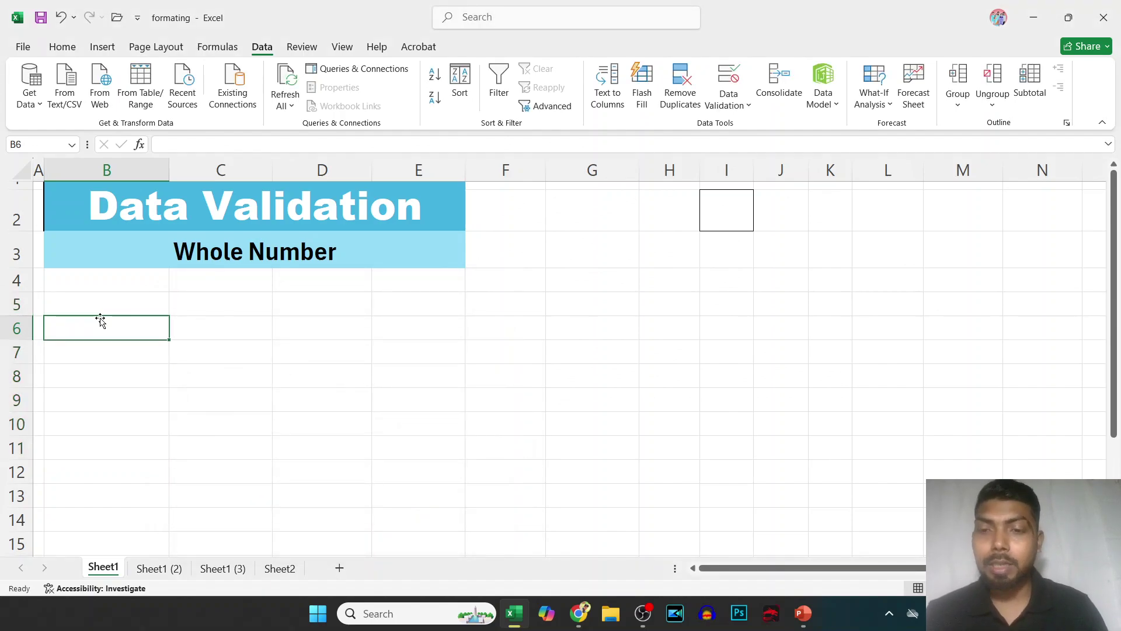
type("1")
key("Return")
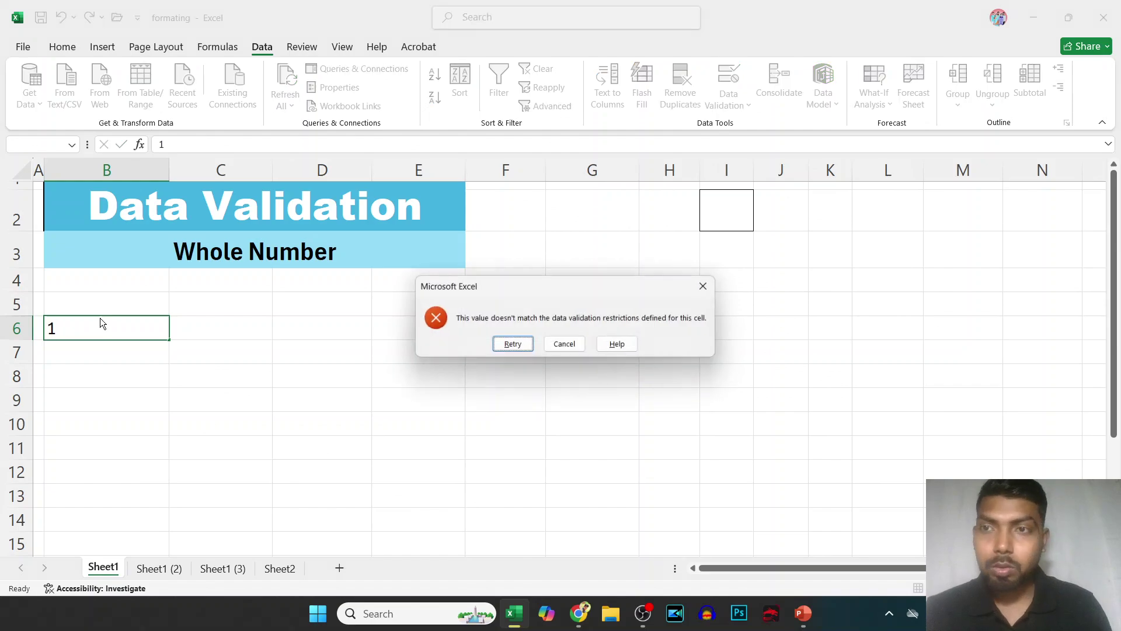
key("Return")
key("Escape")
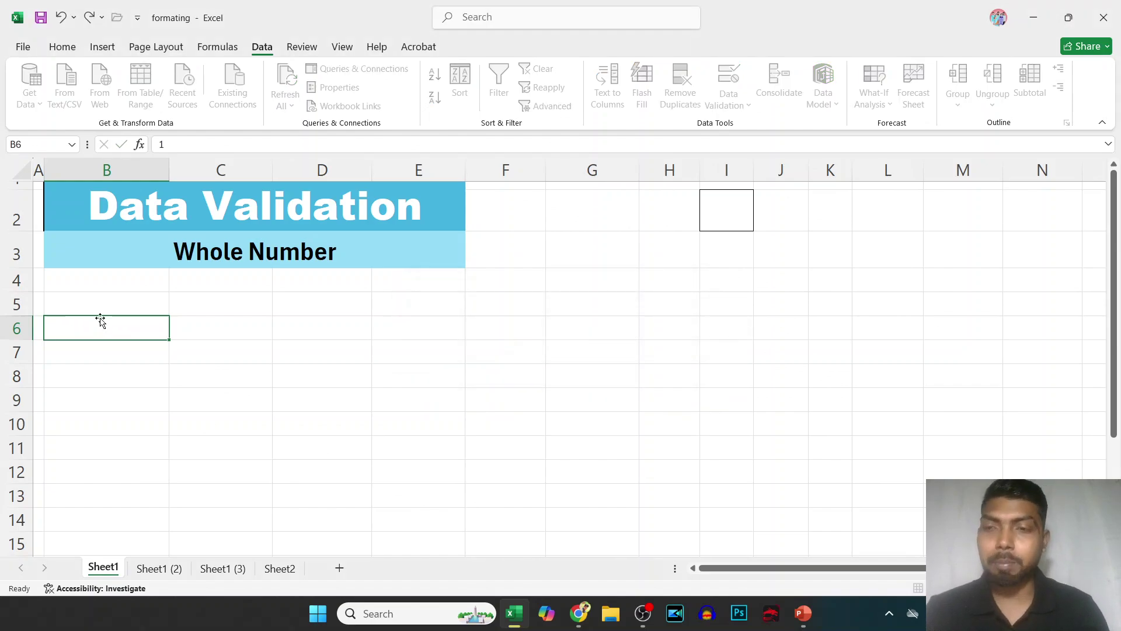
type("3")
key("Return")
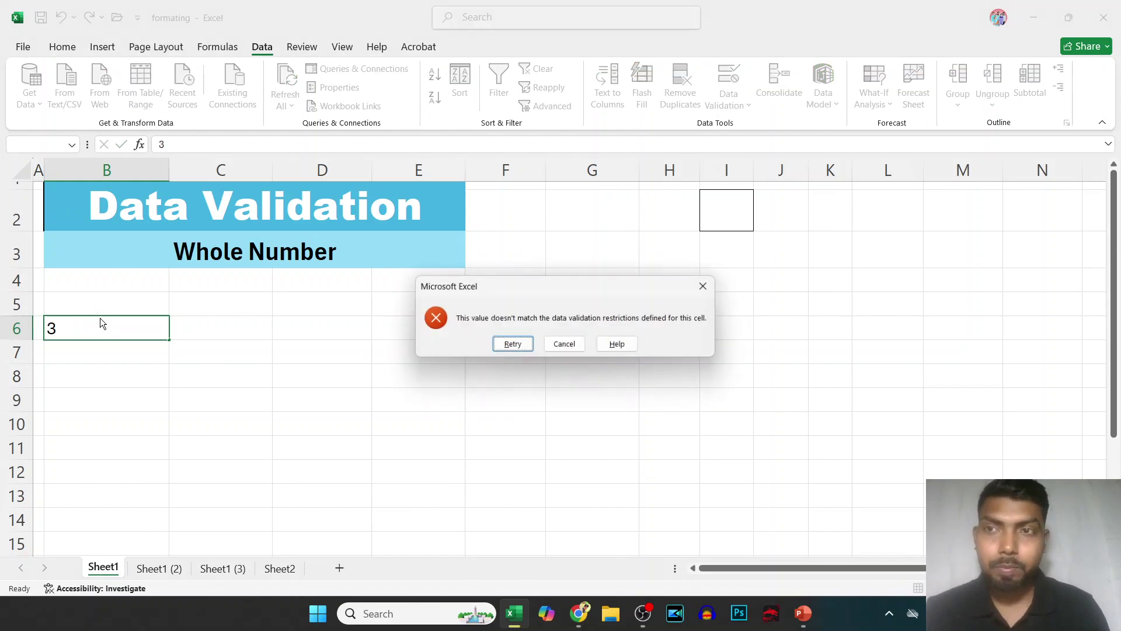
key("Escape")
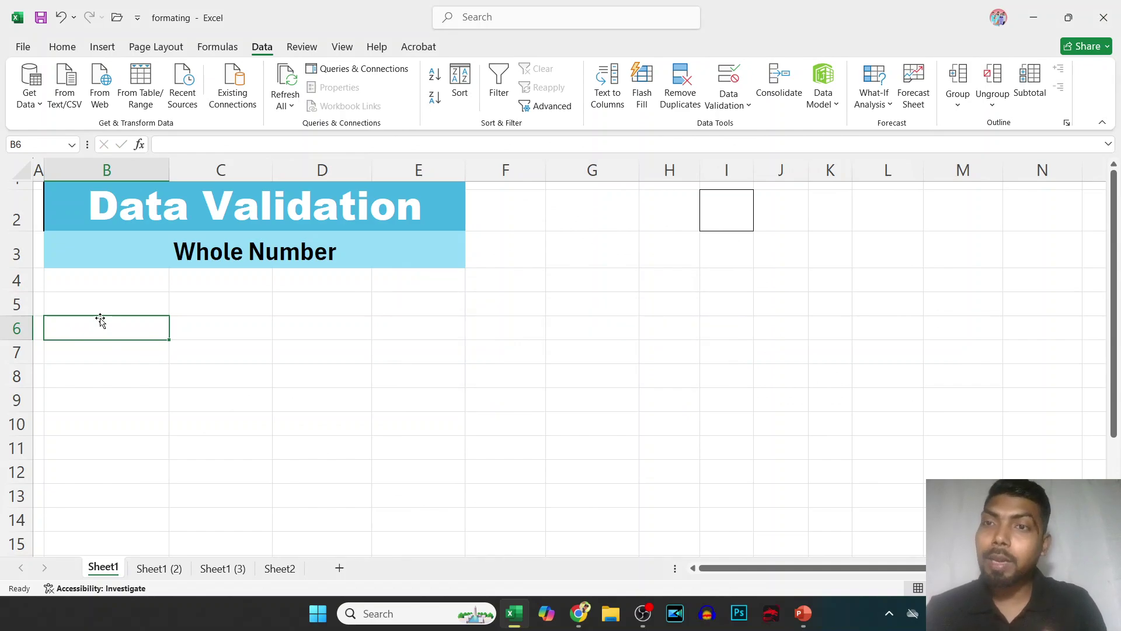
- Enter 101, 111111 and 234332 in cells B6, B7 and B8
type("101")
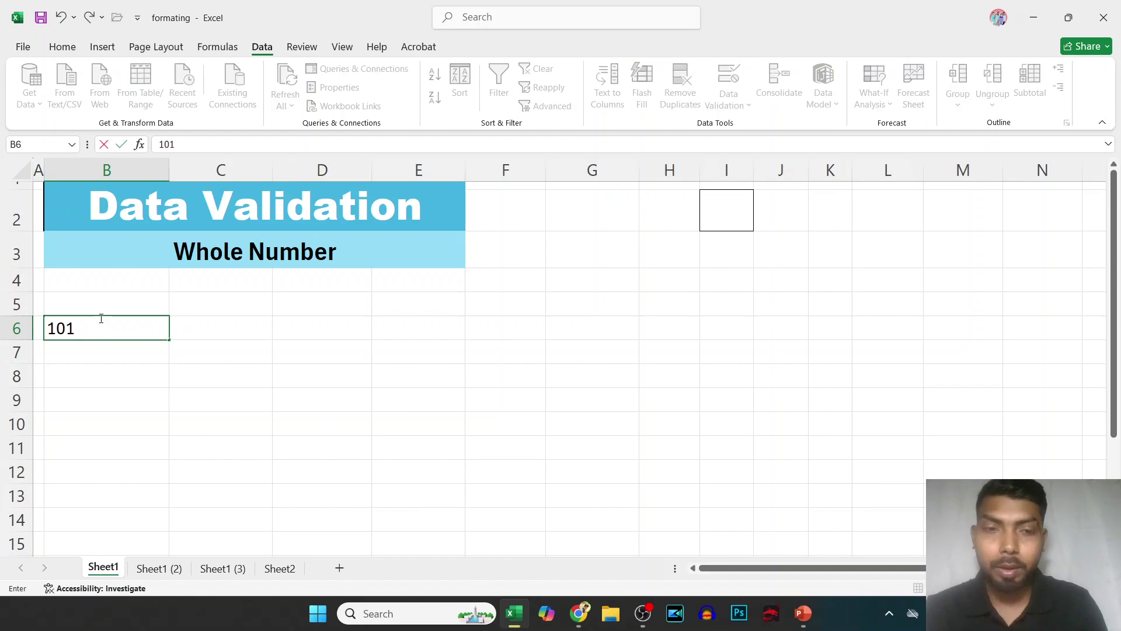
key("Return")
type("111111")
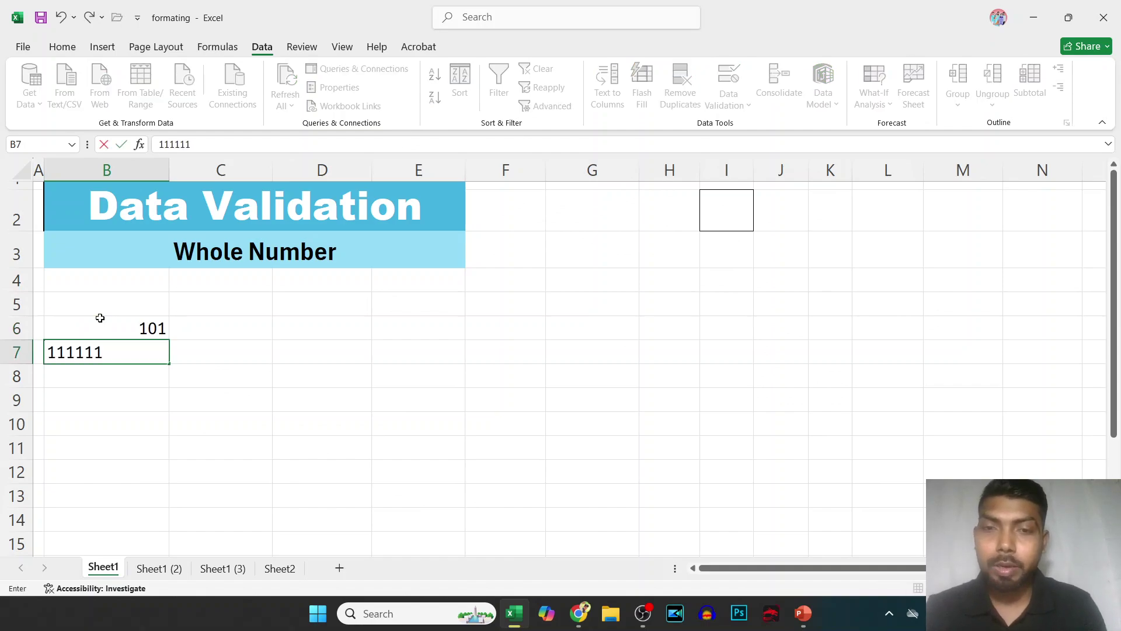
key("Return")
type("234332")
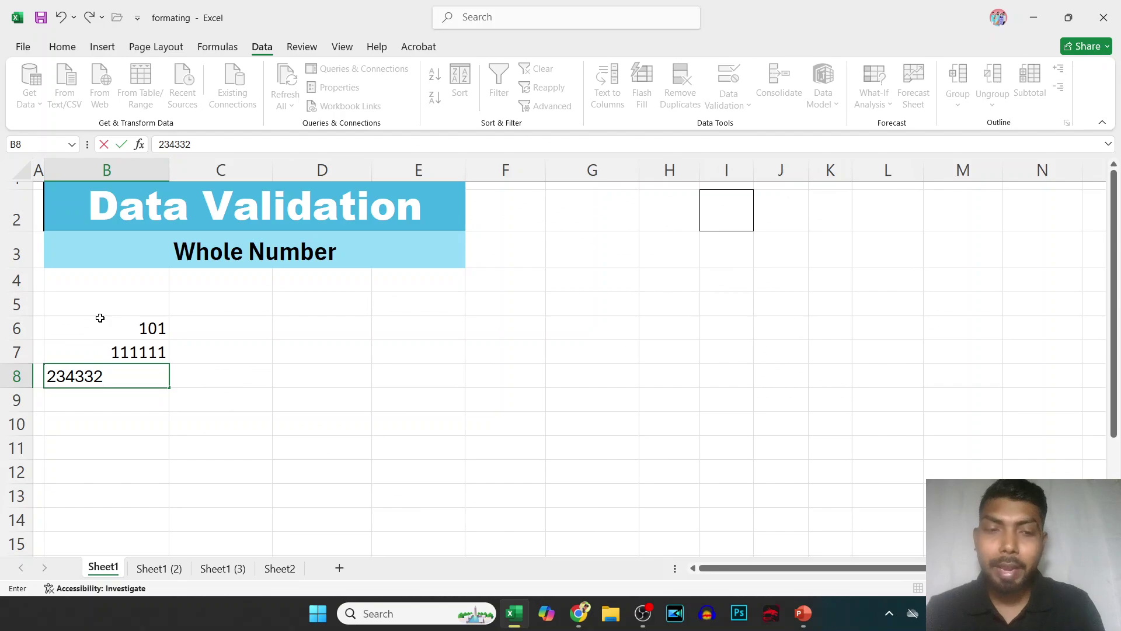
key("Return")
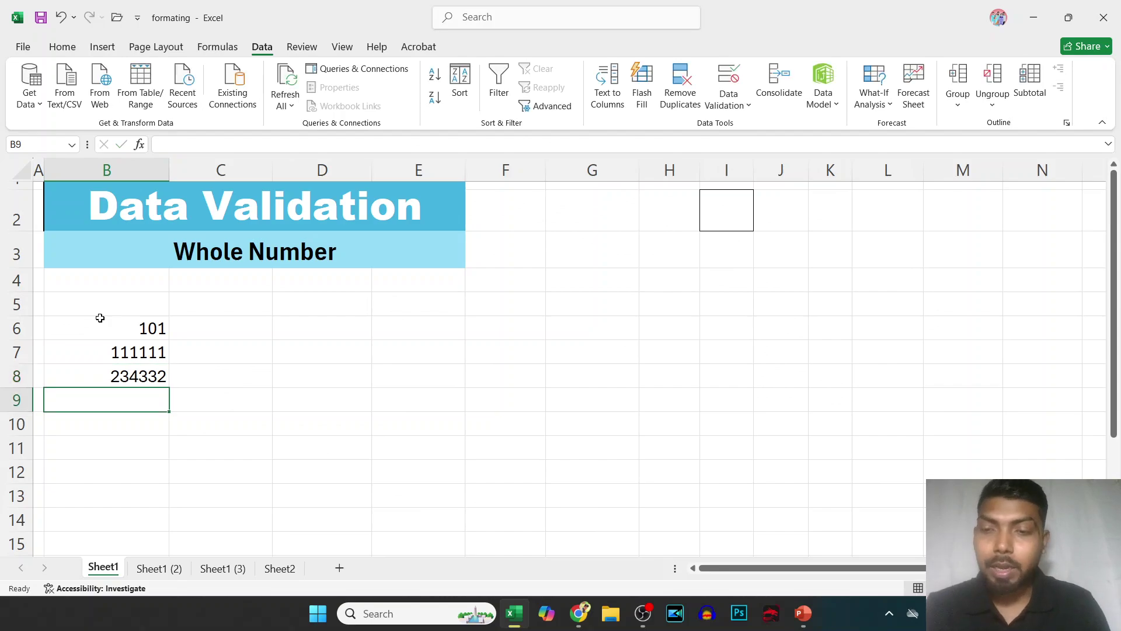
- Try to enter 6 and 99 in cell B9 and discard the entry
type("6")
key("Return")
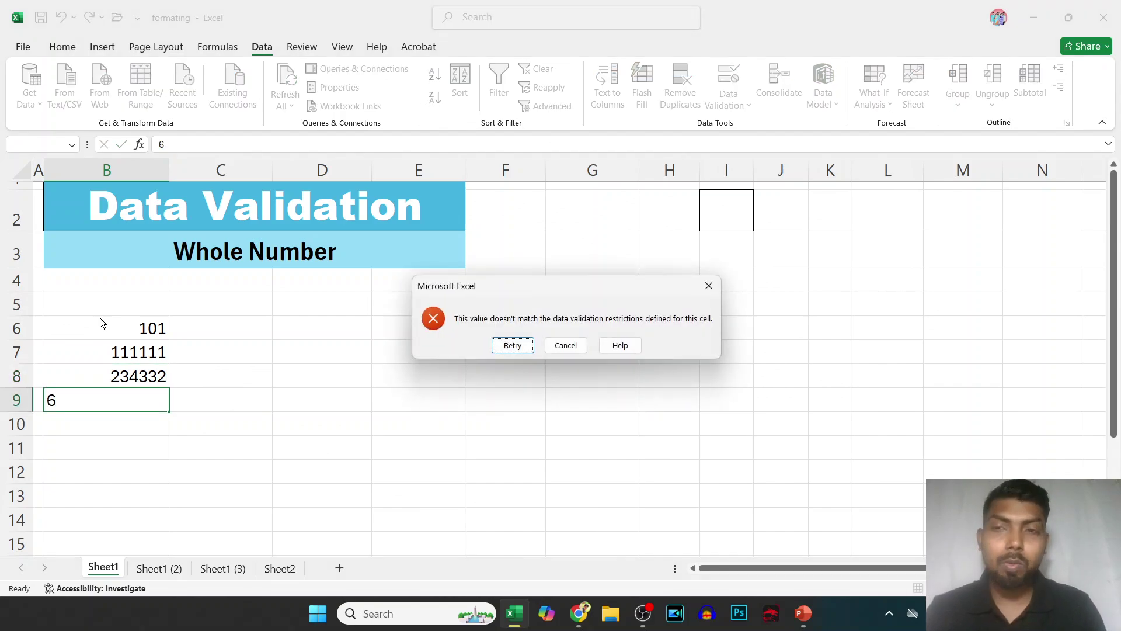
key("Return")
type("99")
key("Return")
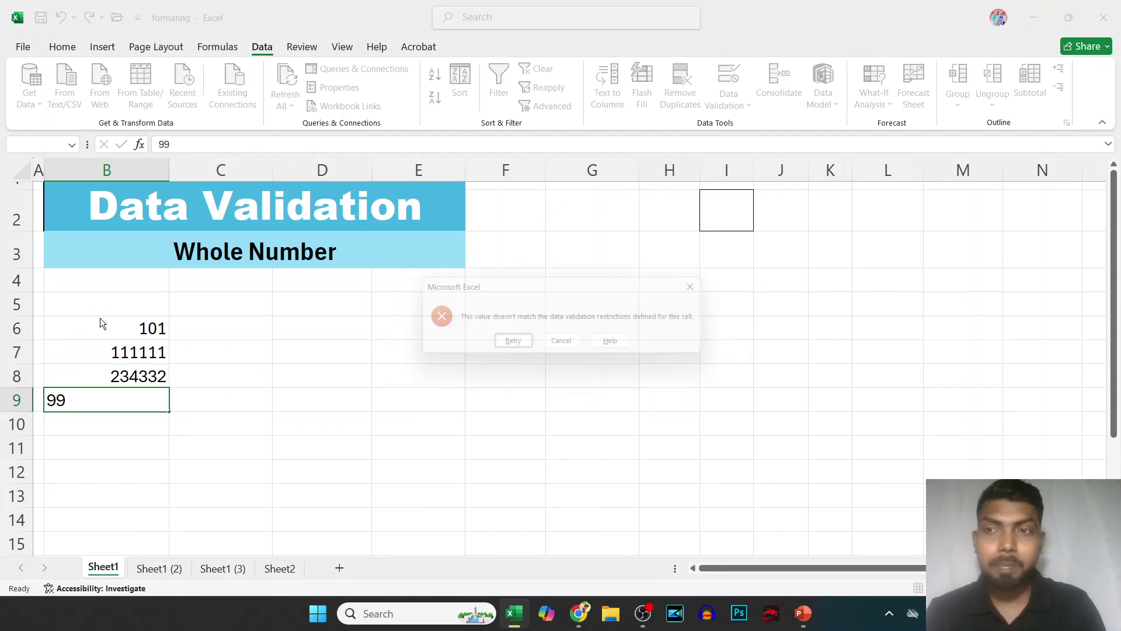
key("Escape")
key("Up")
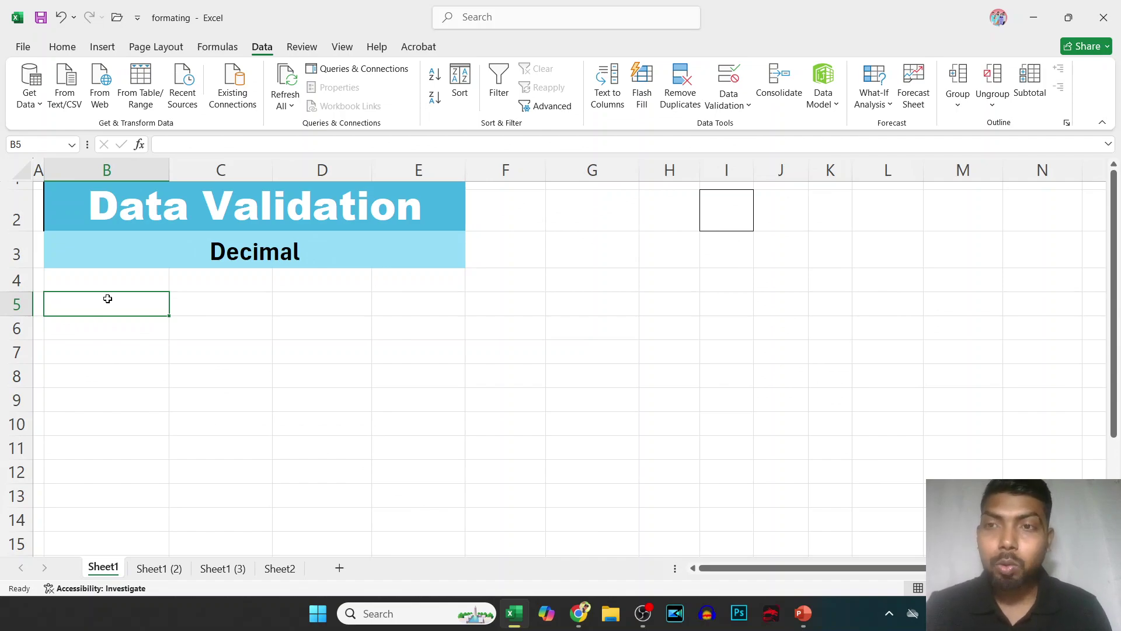
- Enter 2.2 in cell B5 of the Decimal example, replace it with 2, and add 4 and 6 in C5 and D5
type("2.2")
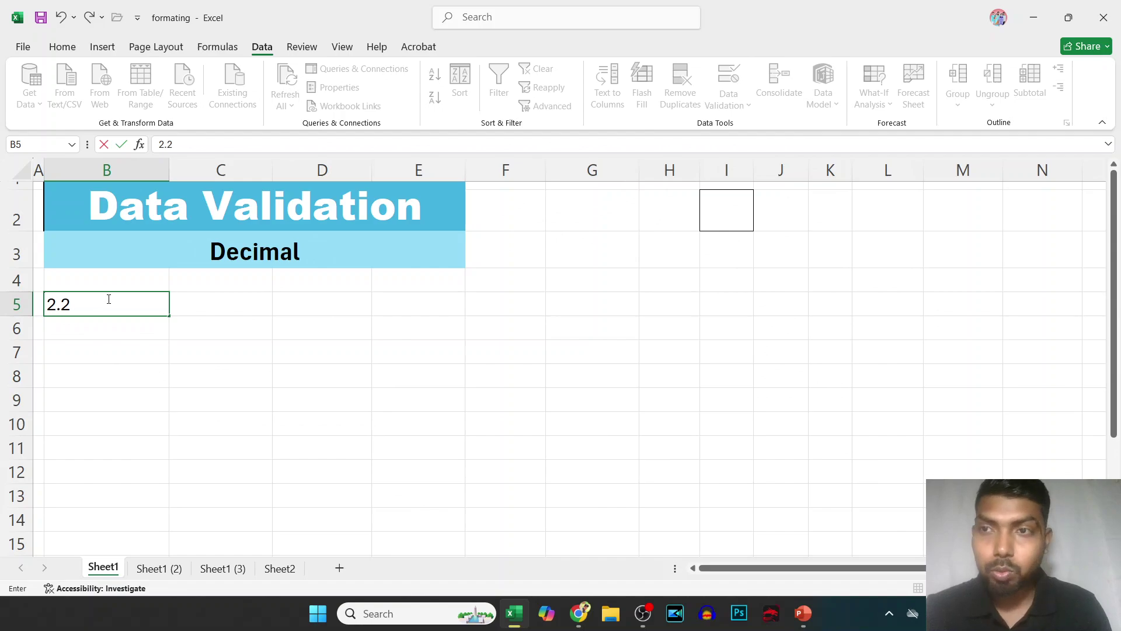
key("Return")
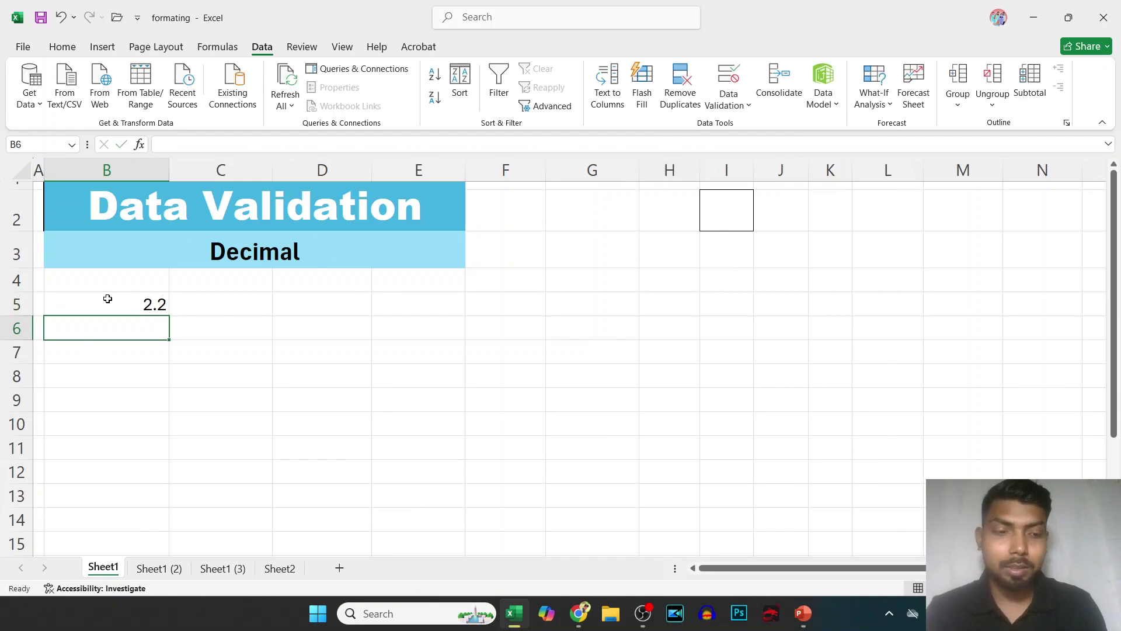
left_click(108, 299)
type("2")
key("Tab")
type("4")
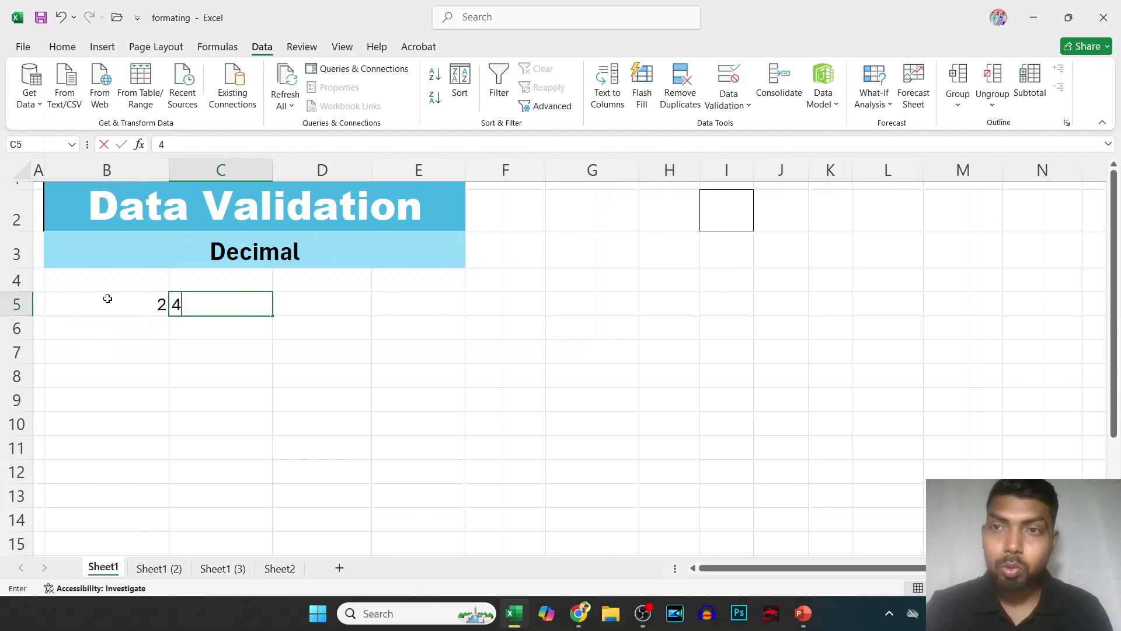
key("Tab")
type("6")
key("Tab")
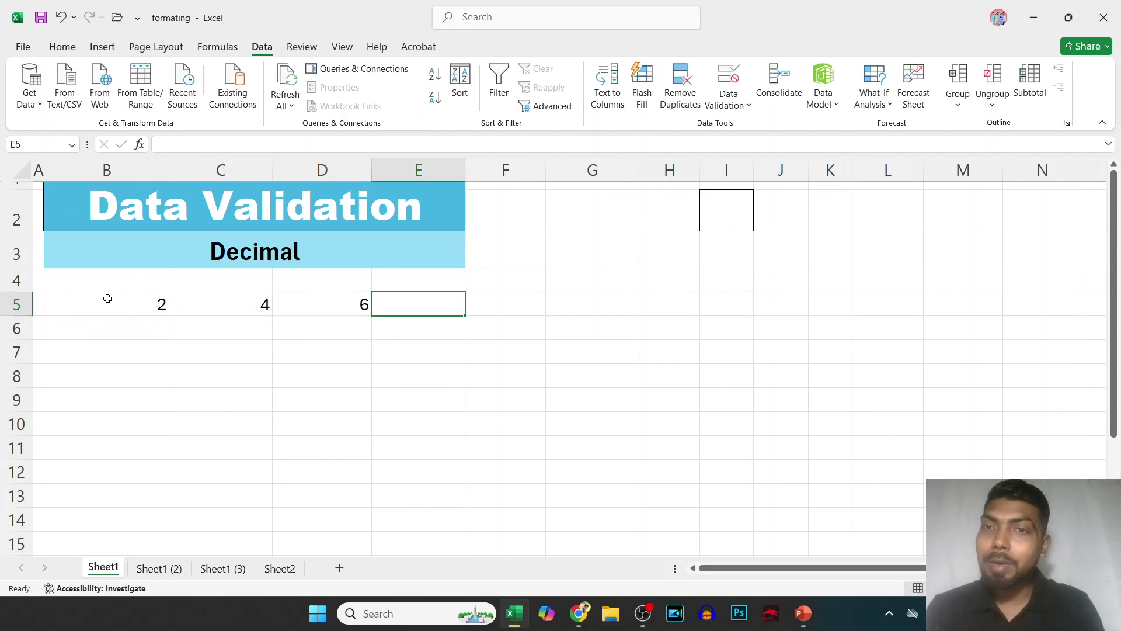
- Clear the sample numbers from row 5 and select cell B5
key("shift+Tab")
key("ctrl+Left")
key("ctrl+Left")
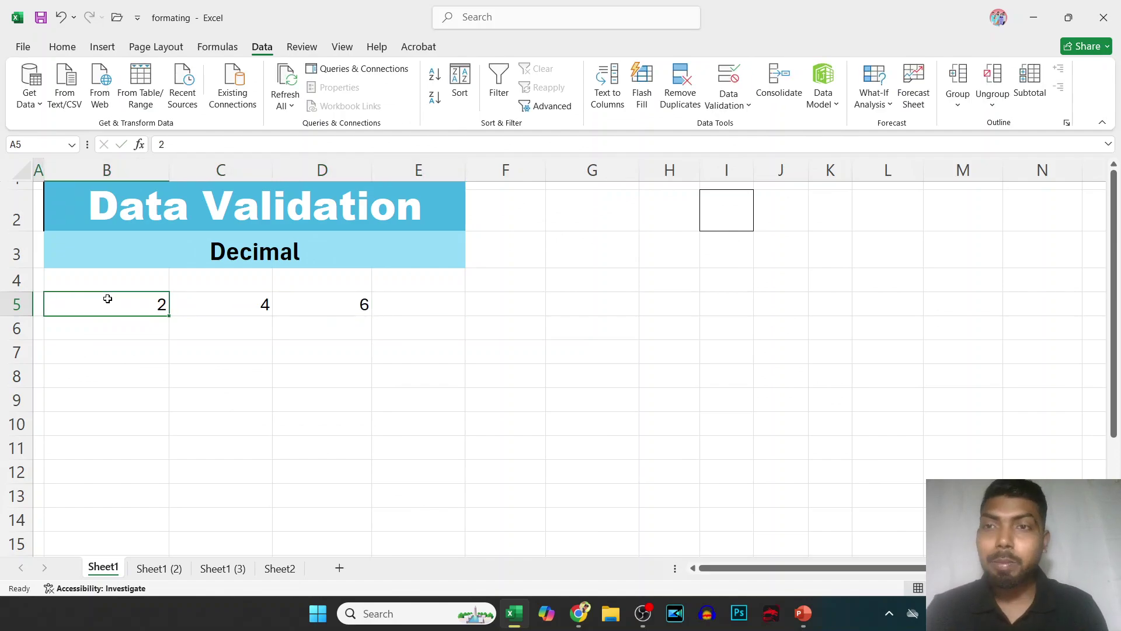
key("ctrl+shift+Right")
key("ctrl+shift+Right")
key("Delete")
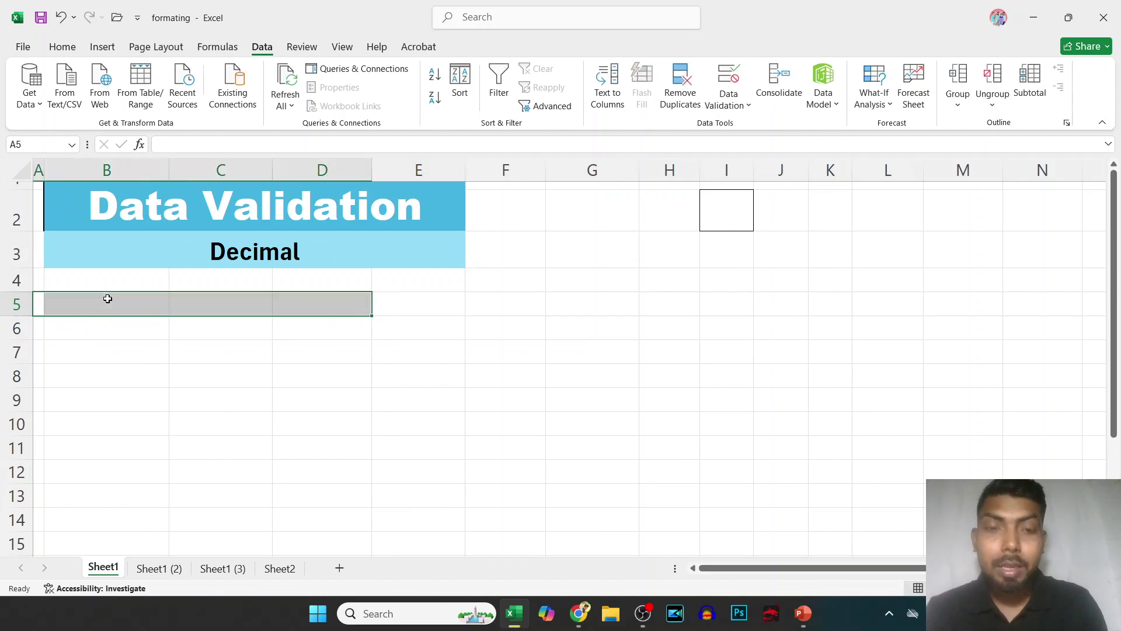
left_click(107, 299)
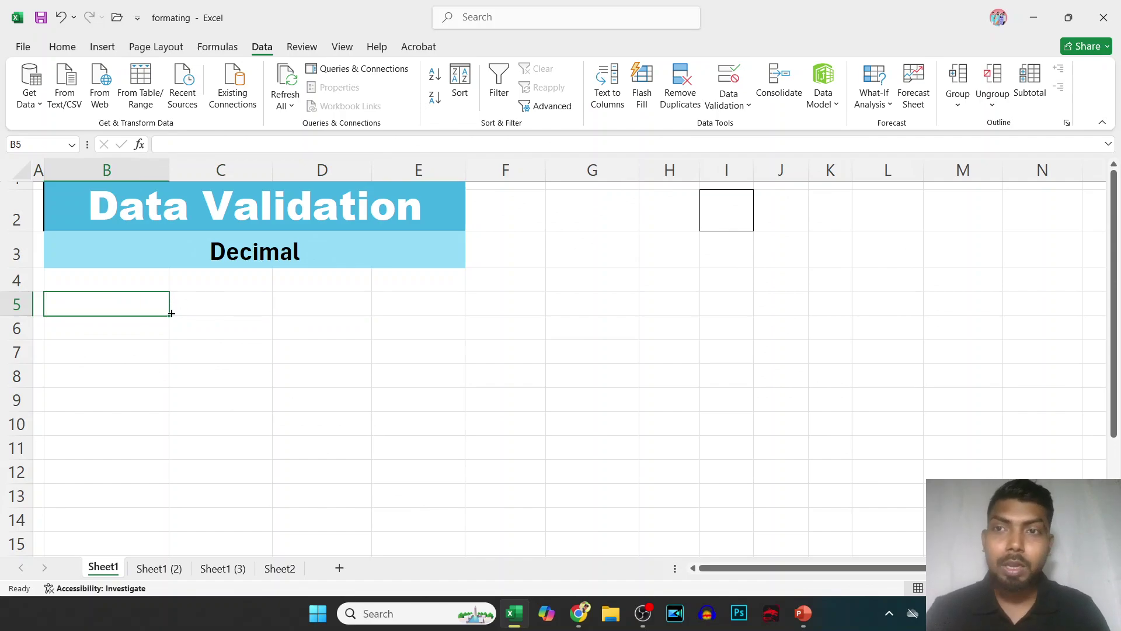
- Extend the existing data validation to cells B5:B7, allowing decimals less than 200
key("shift+Down")
key("shift+Down")
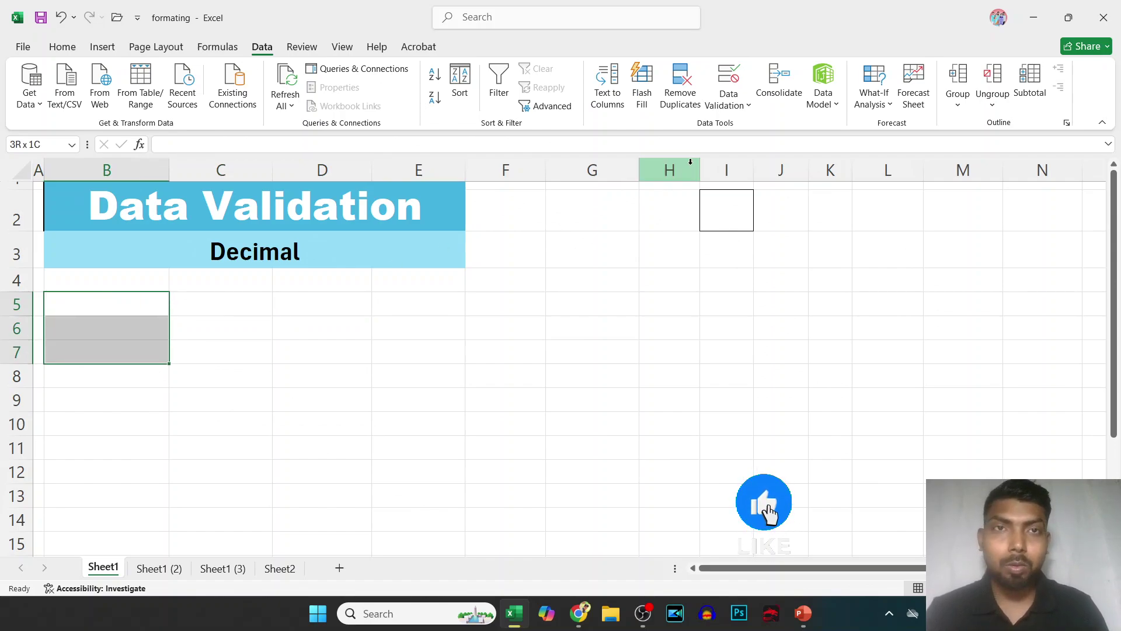
left_click(739, 107)
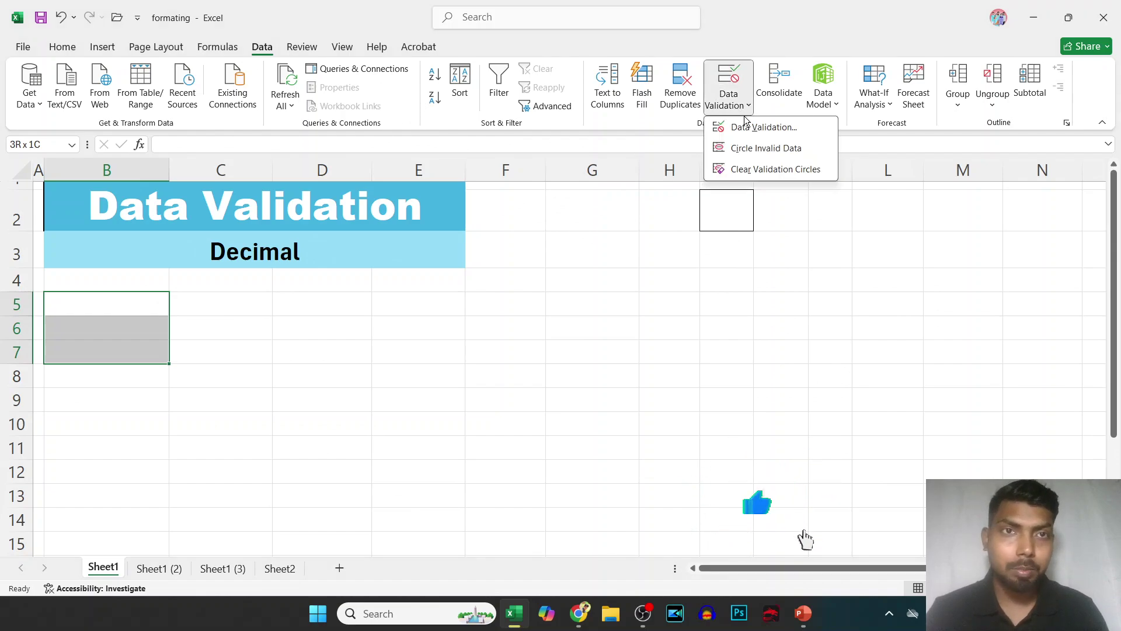
left_click(753, 126)
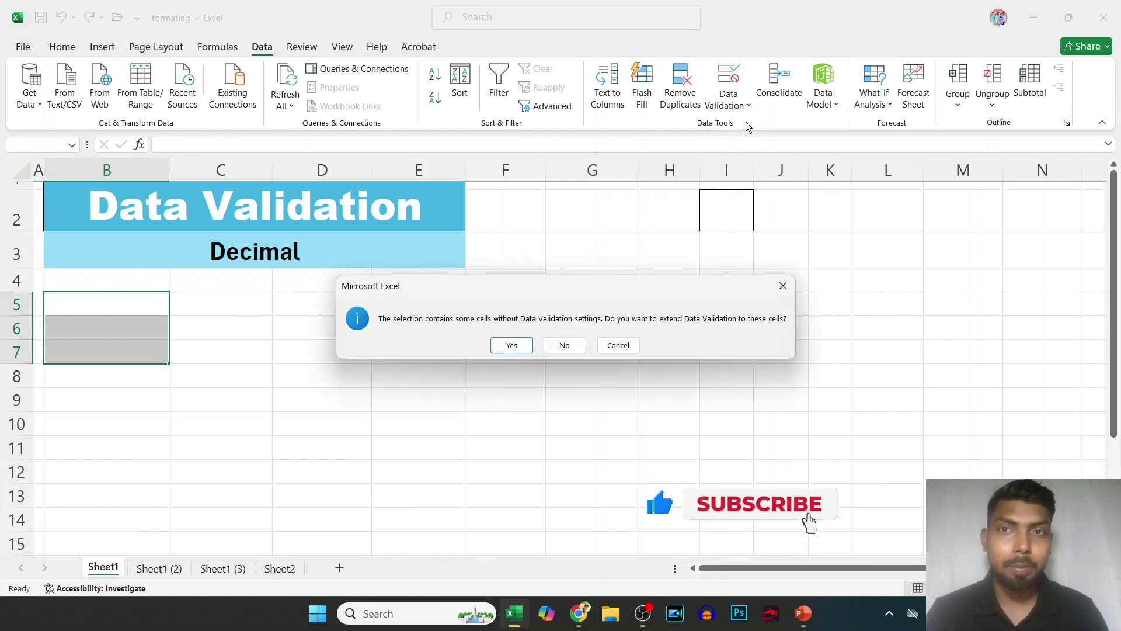
left_click(511, 345)
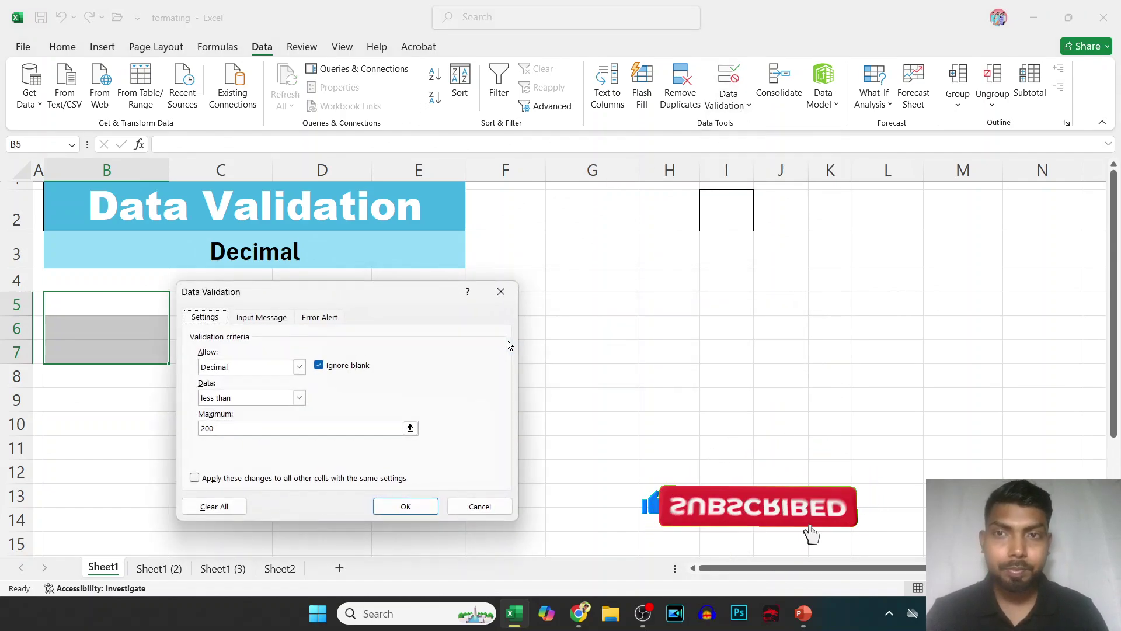
left_click(299, 397)
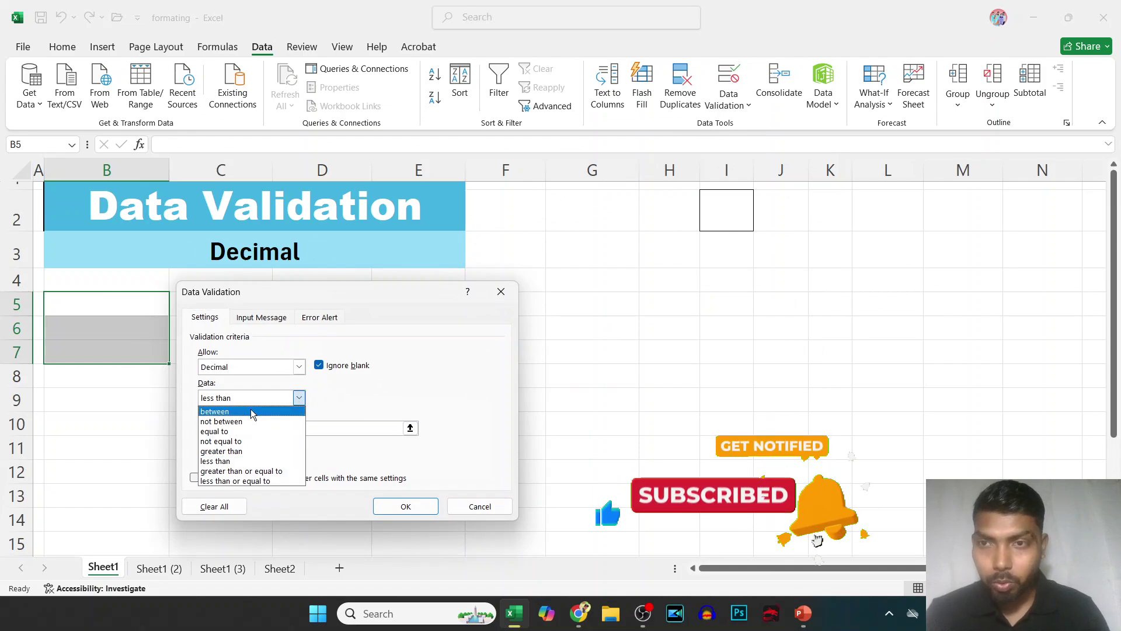
left_click(245, 461)
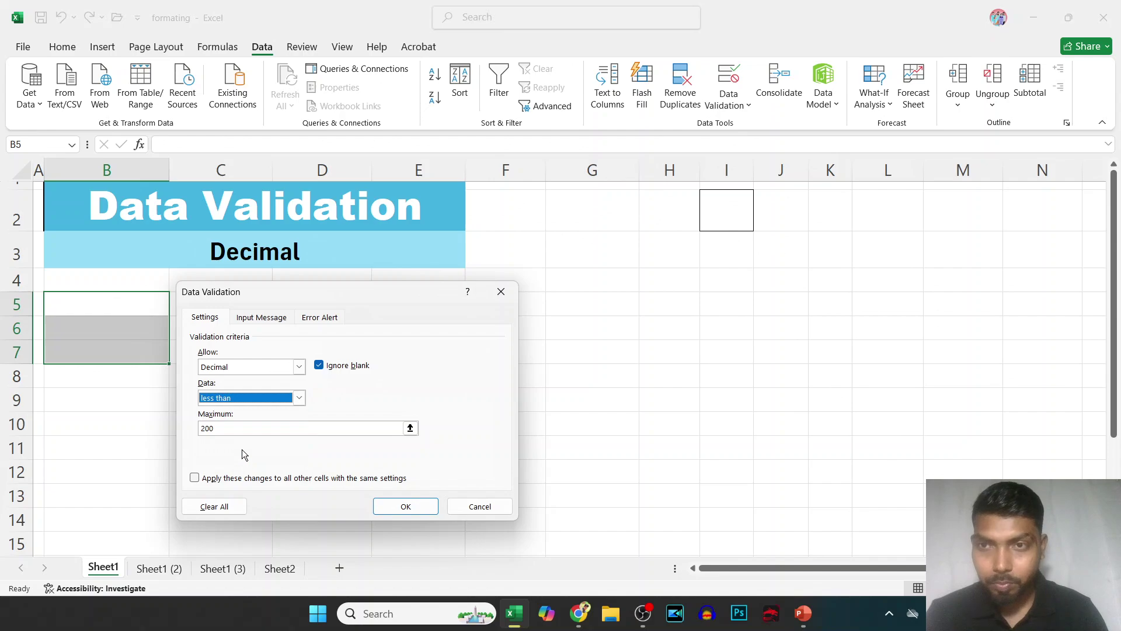
key("Tab")
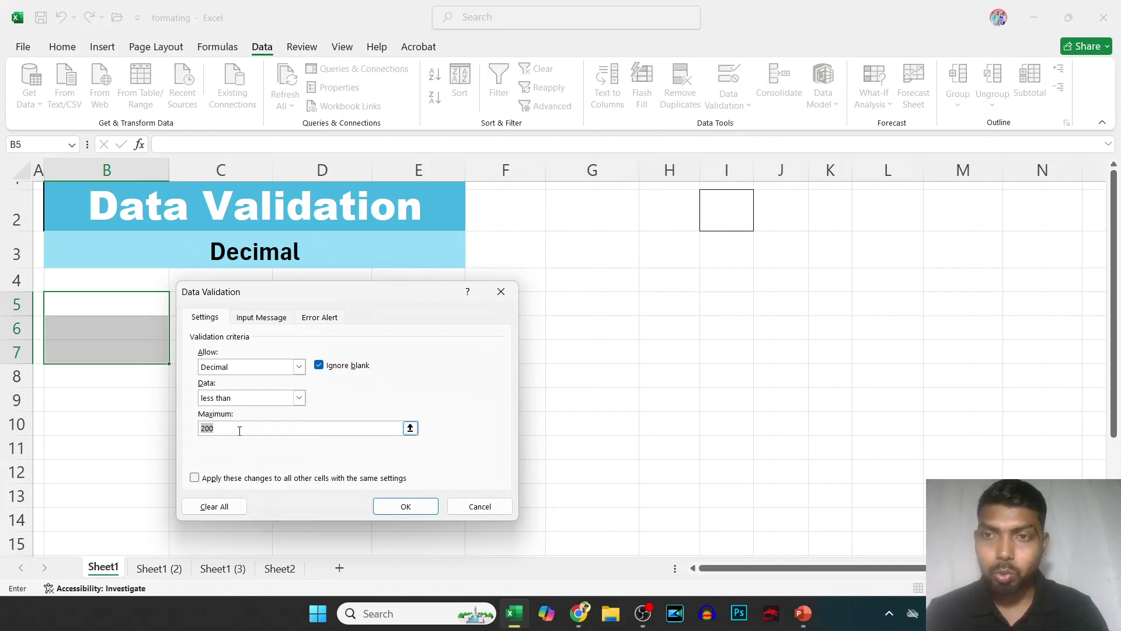
left_click(391, 507)
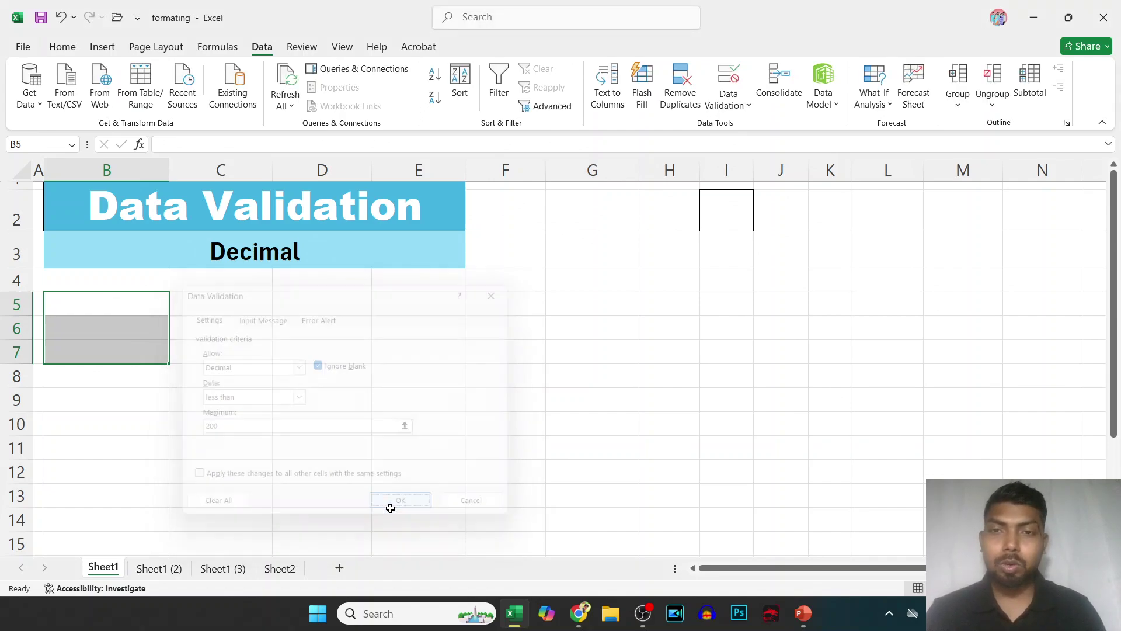
- Enter 1 in cell B5 and replace it with 2 to test the decimal rule
left_click(121, 301)
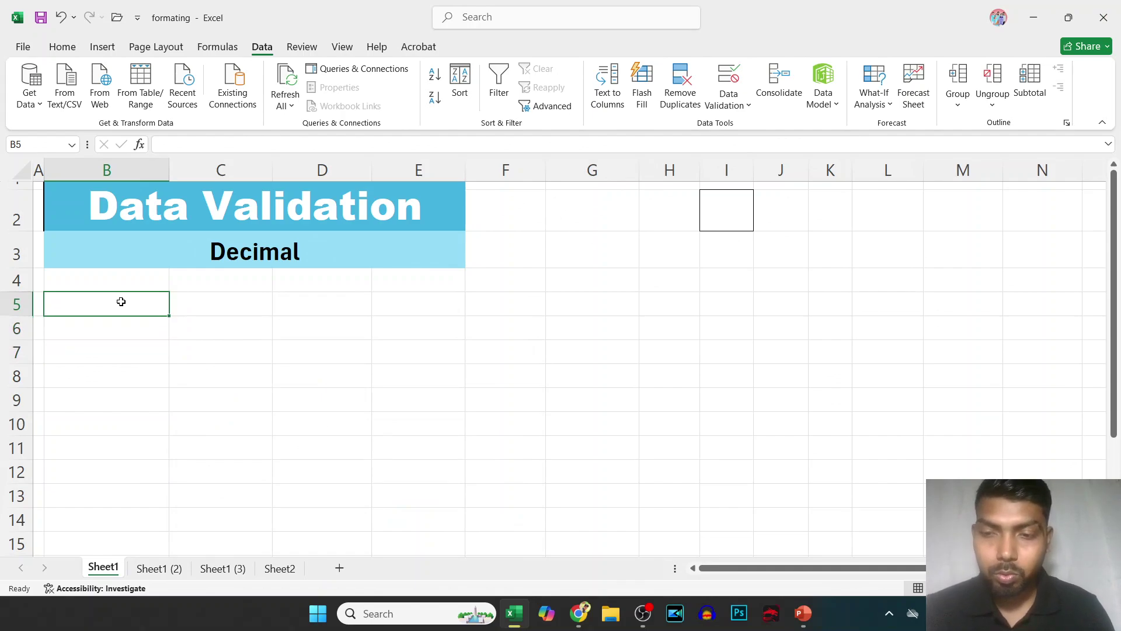
type("1")
key("Return")
left_click(121, 302)
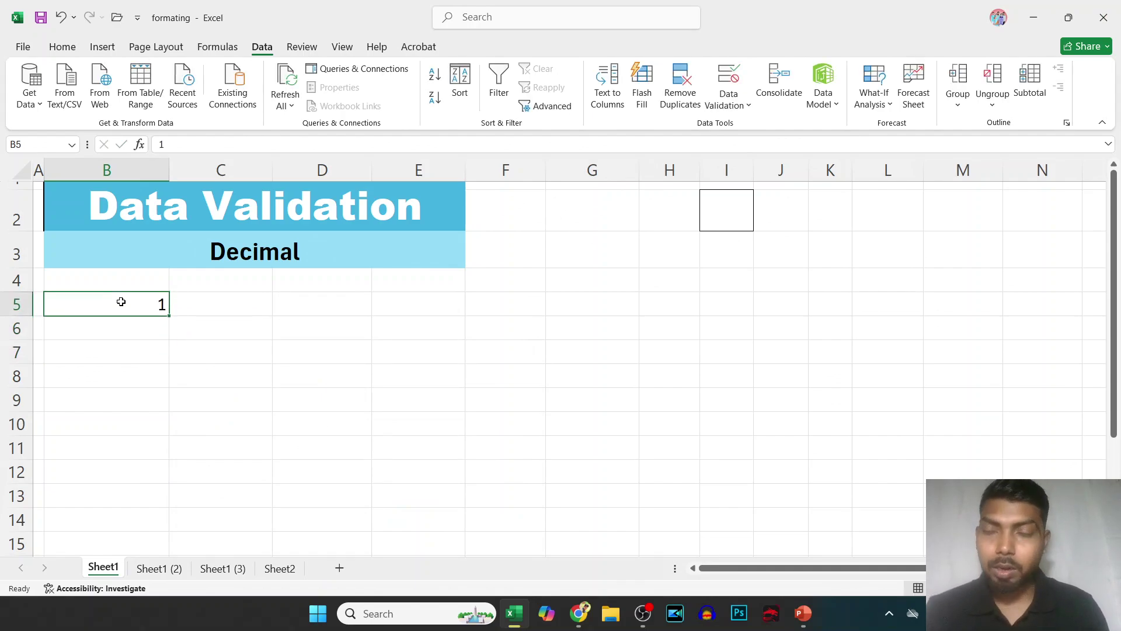
type("2")
key("ctrl+Return")
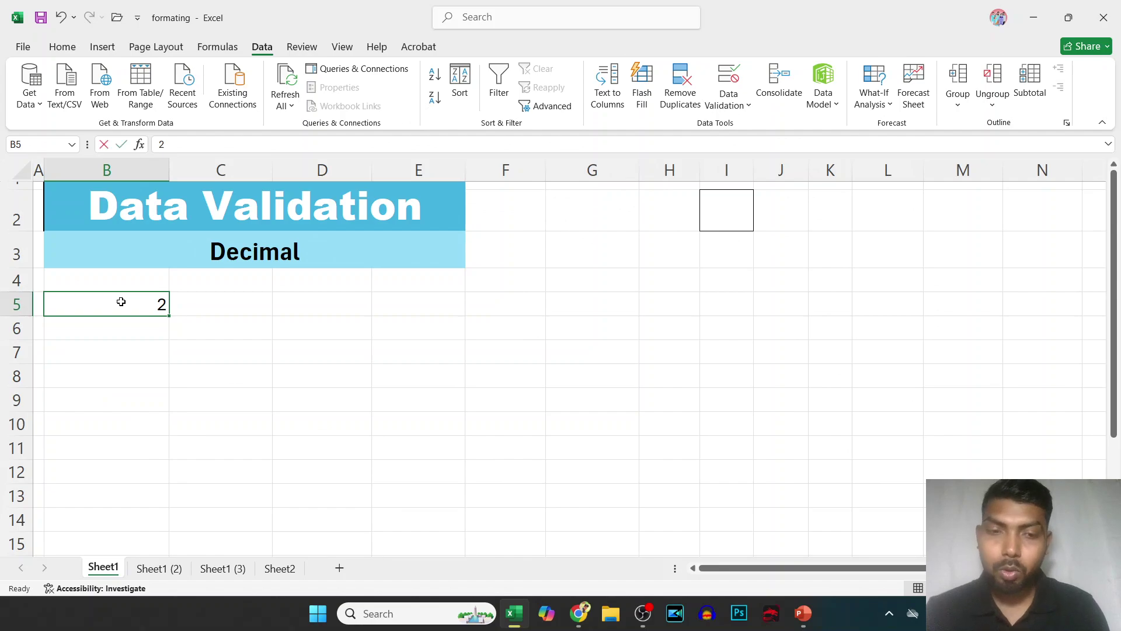
- Try to enter 2001 in cell B5 and discard the entry
type("2001")
key("Return")
key("Return")
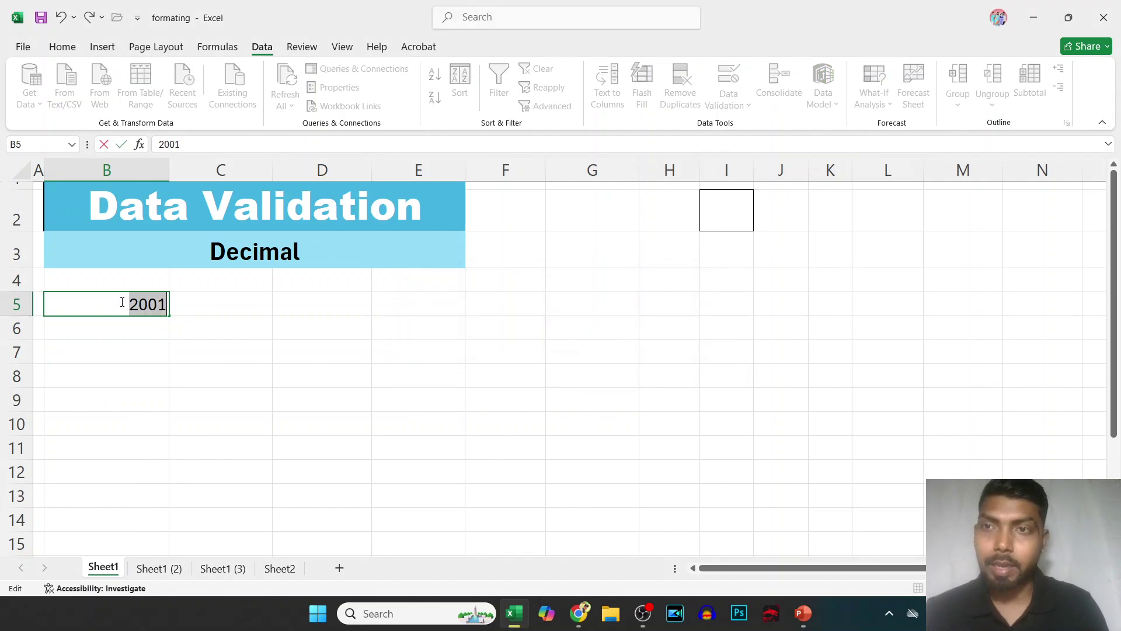
key("Escape")
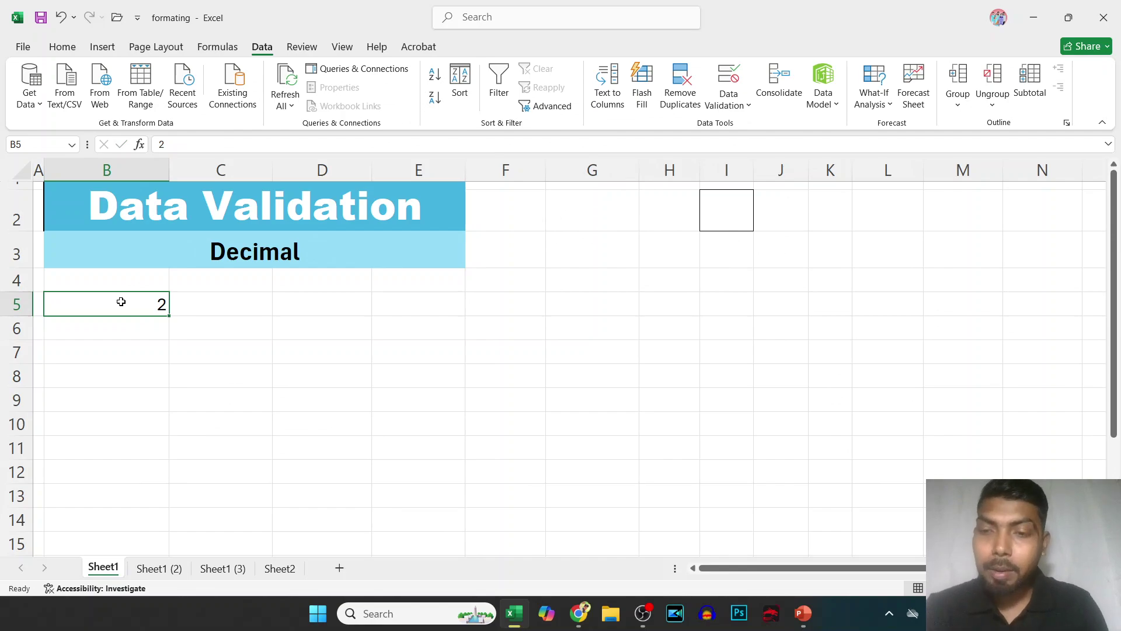
- Enter 199.999 in cell B5 and replace it with 13.444
type("199")
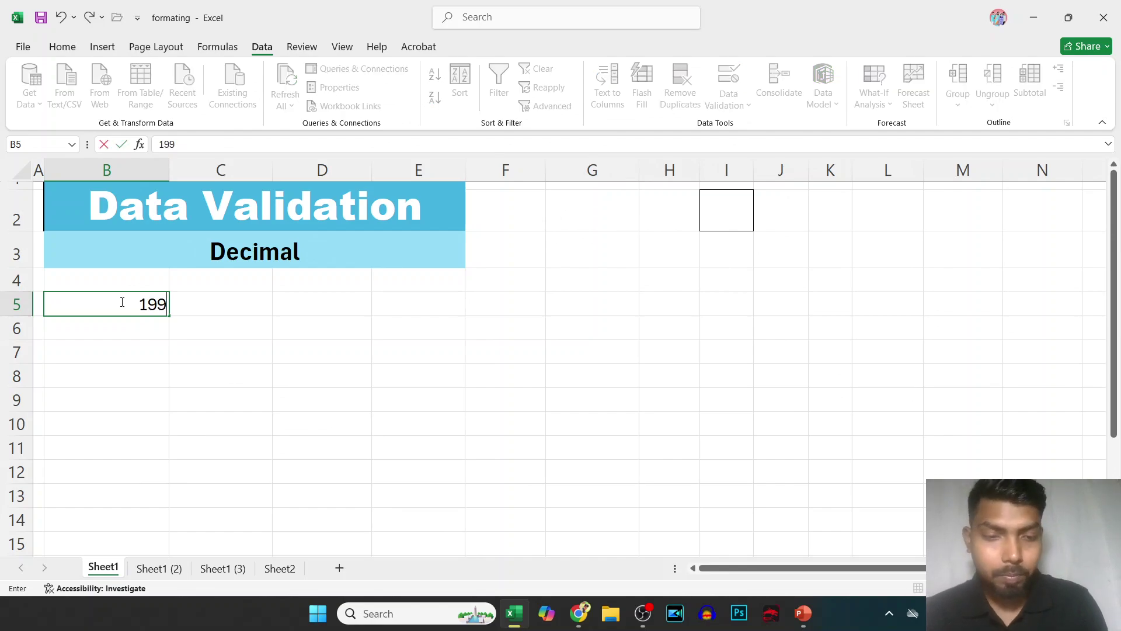
type(".999")
key("Return")
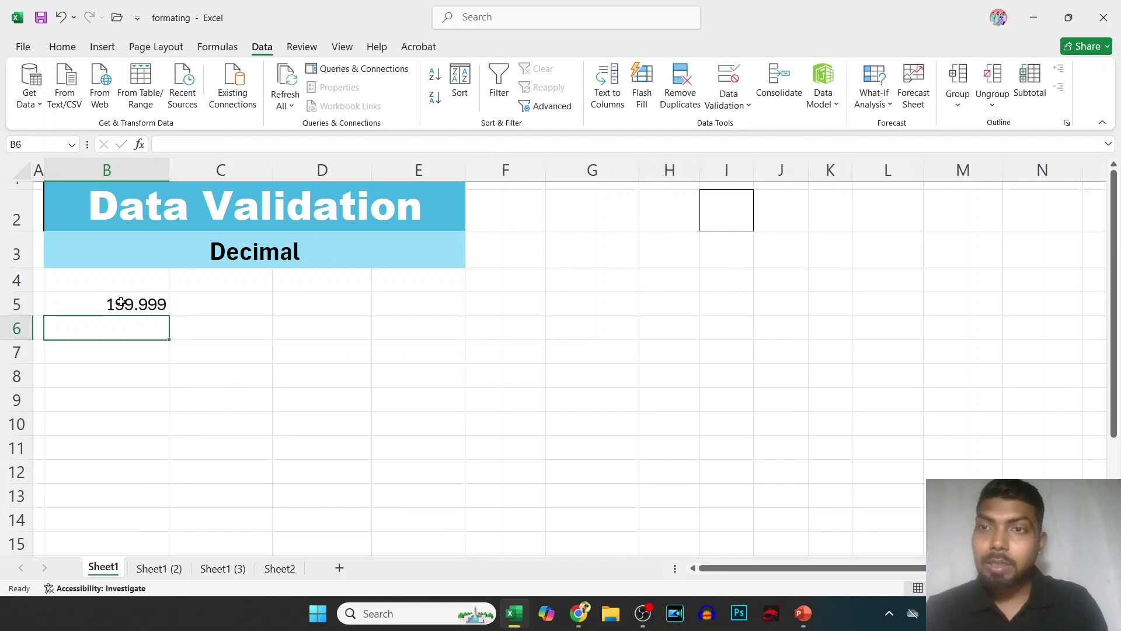
left_click(121, 302)
type("13.444")
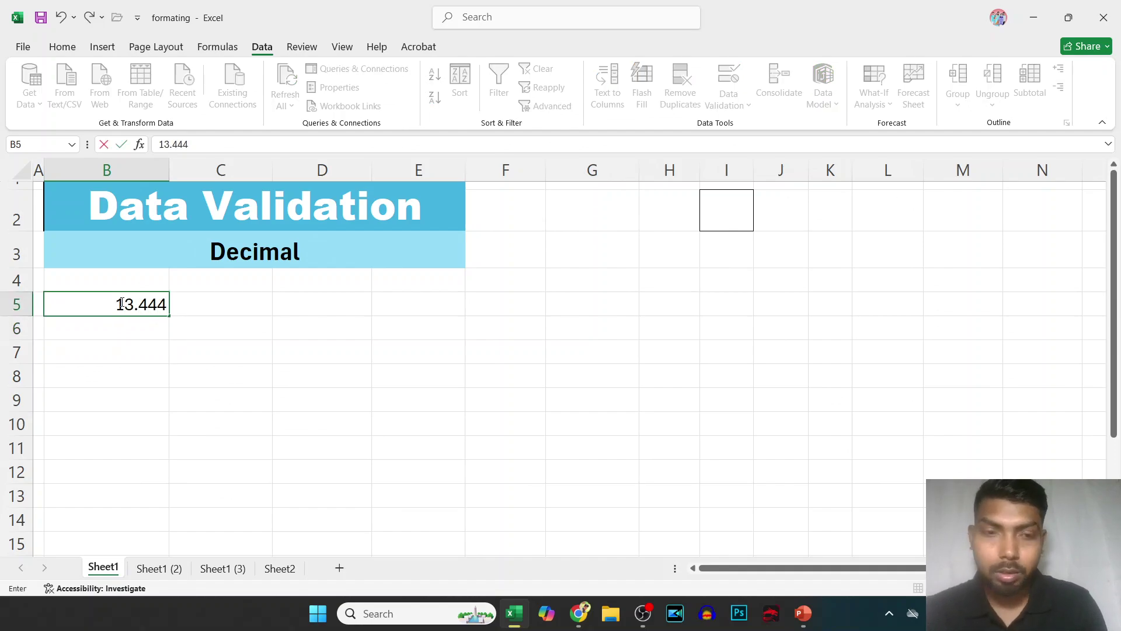
key("Return")
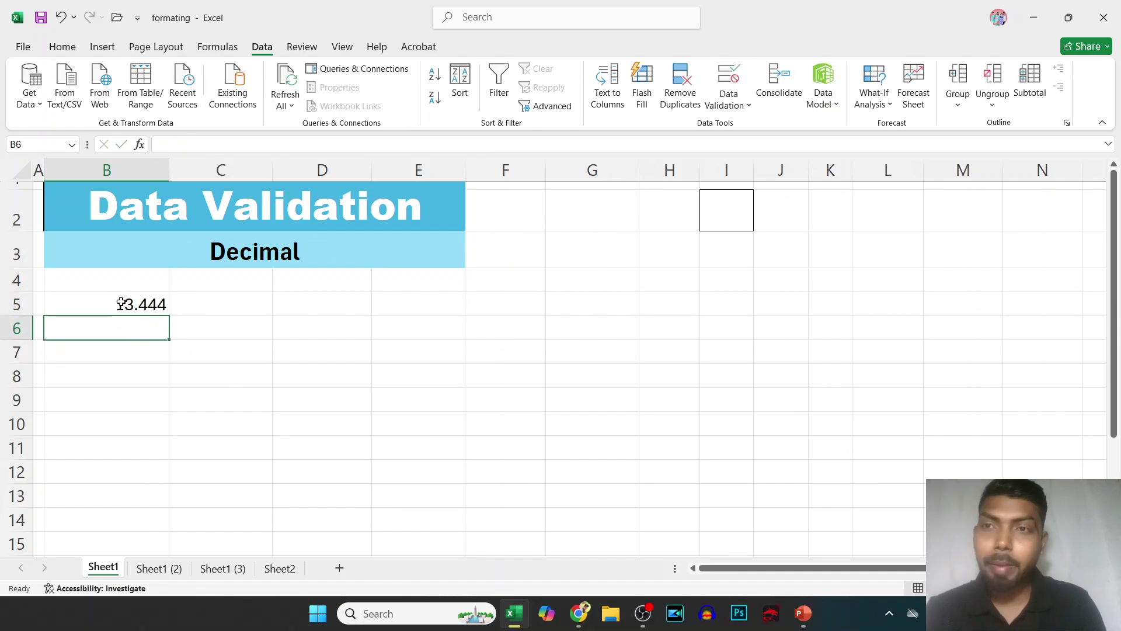
- Try to enter 200000 in cell B5 and discard the entry
key("Up")
key("Up")
key("Down")
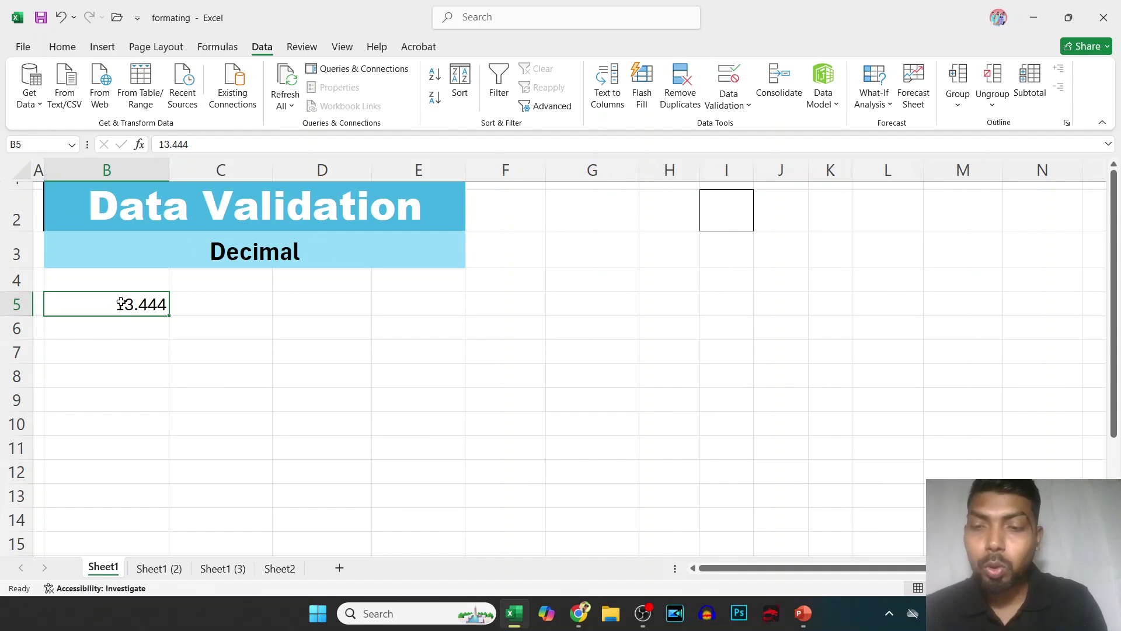
type("200000")
key("Return")
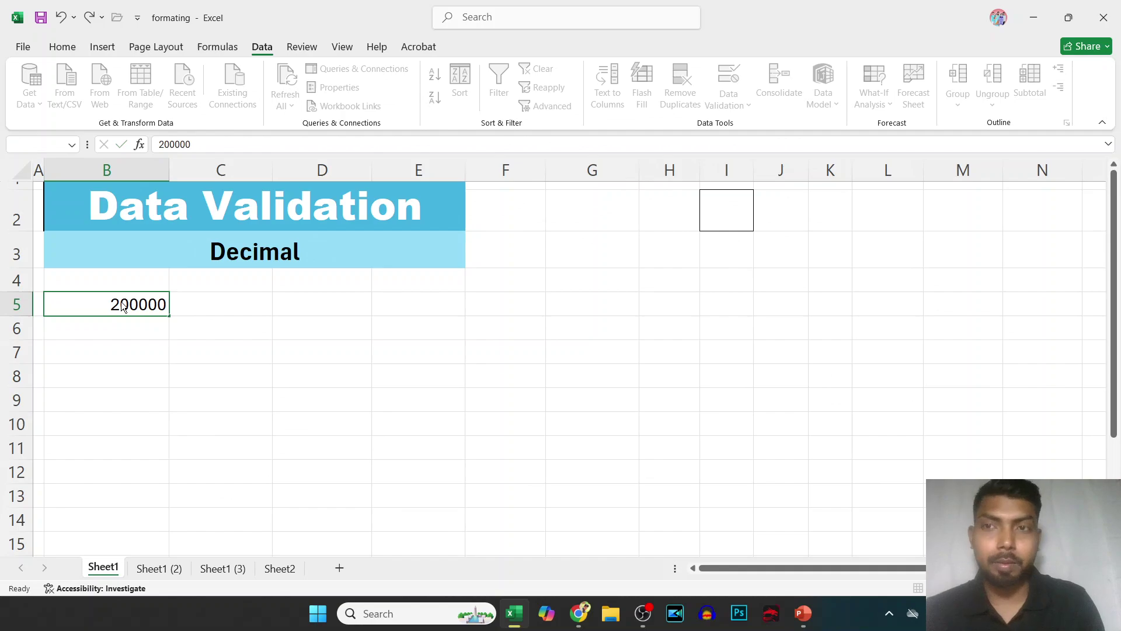
key("Escape")
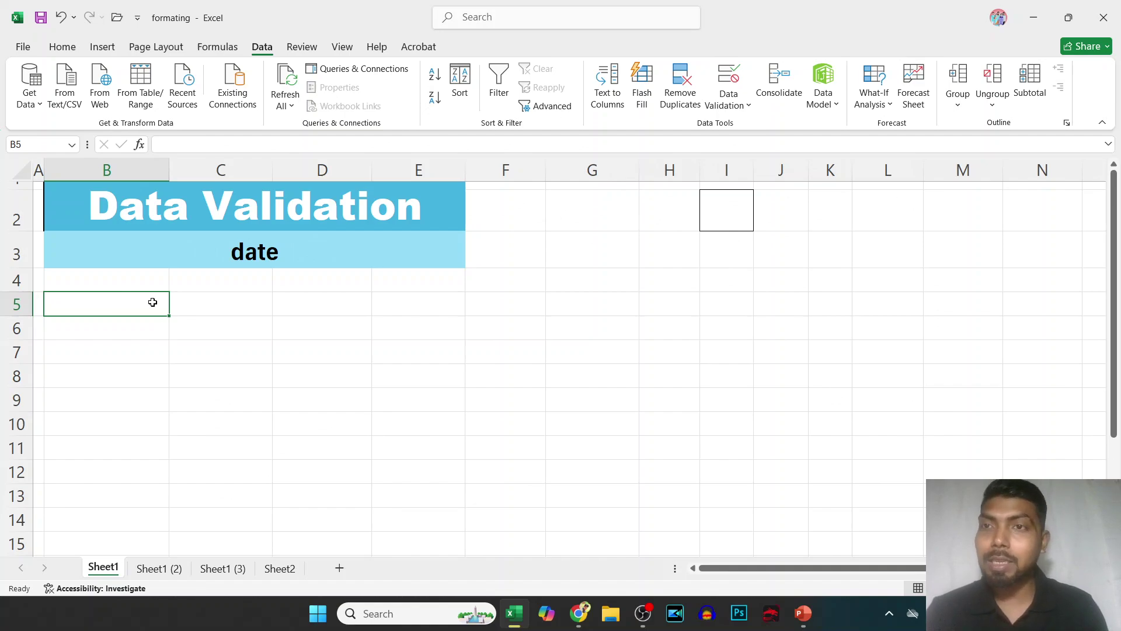
key("shift+Down")
key("shift+Down")
key("shift+Down")
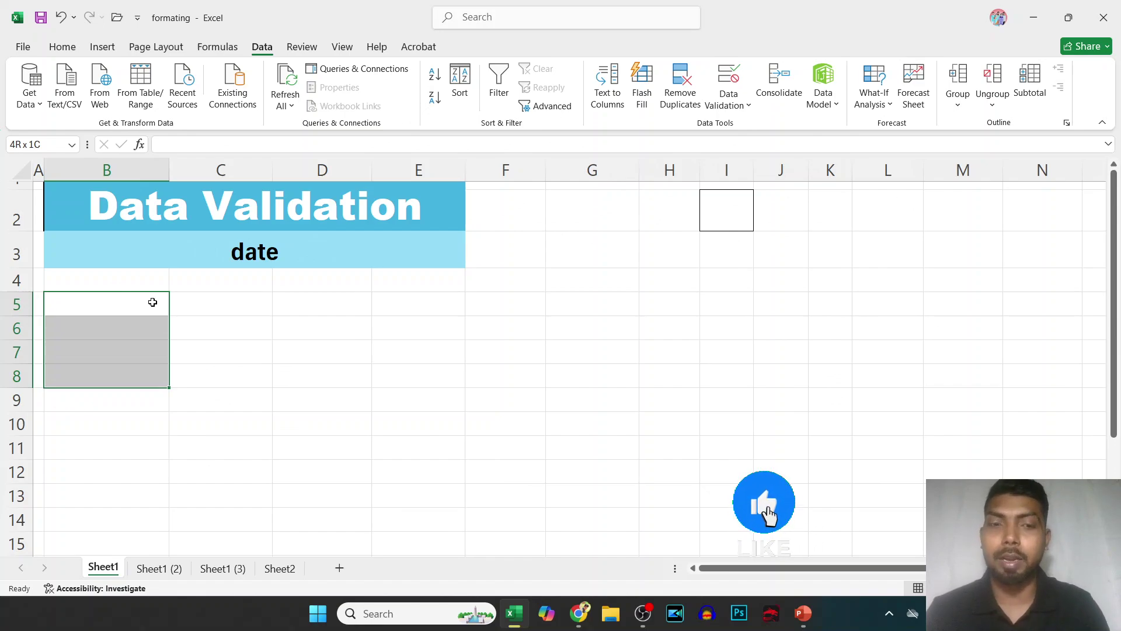
- Open the data validation settings for cells B6:B8 of the date example
key("Up")
key("Down")
key("Down")
key("shift+Down")
key("shift+Down")
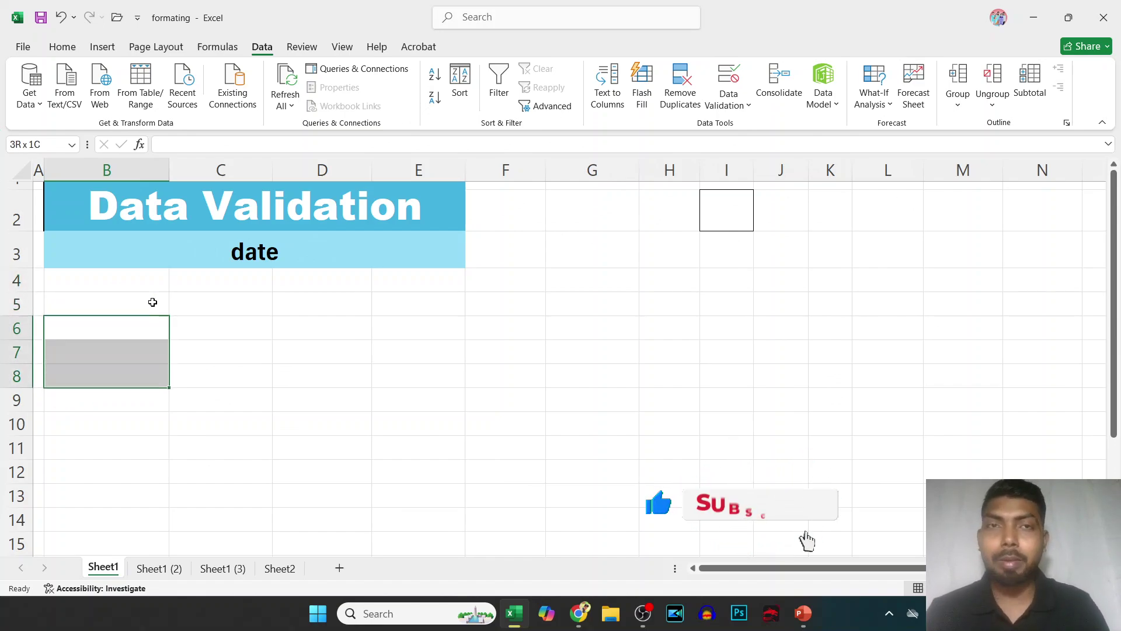
left_click(729, 103)
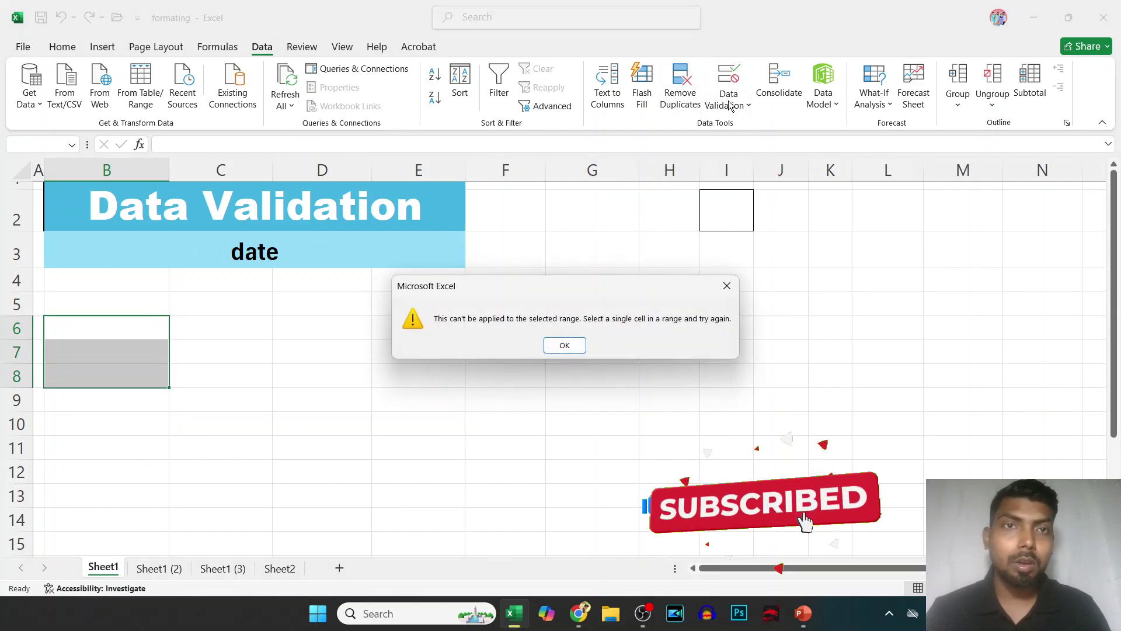
key("Return")
left_click(730, 105)
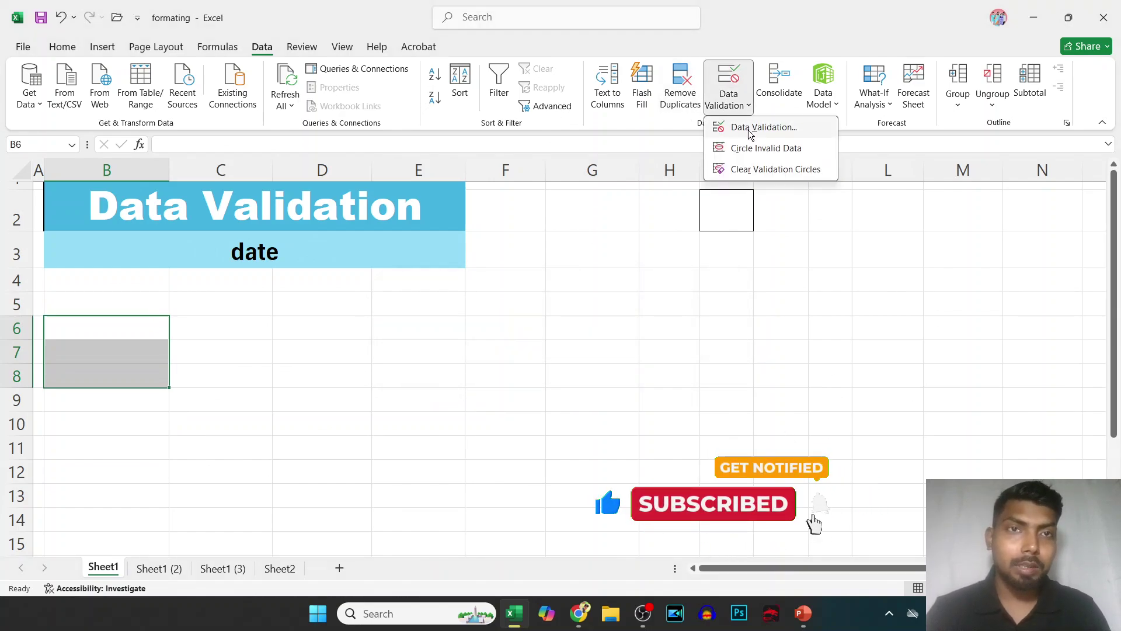
left_click(757, 127)
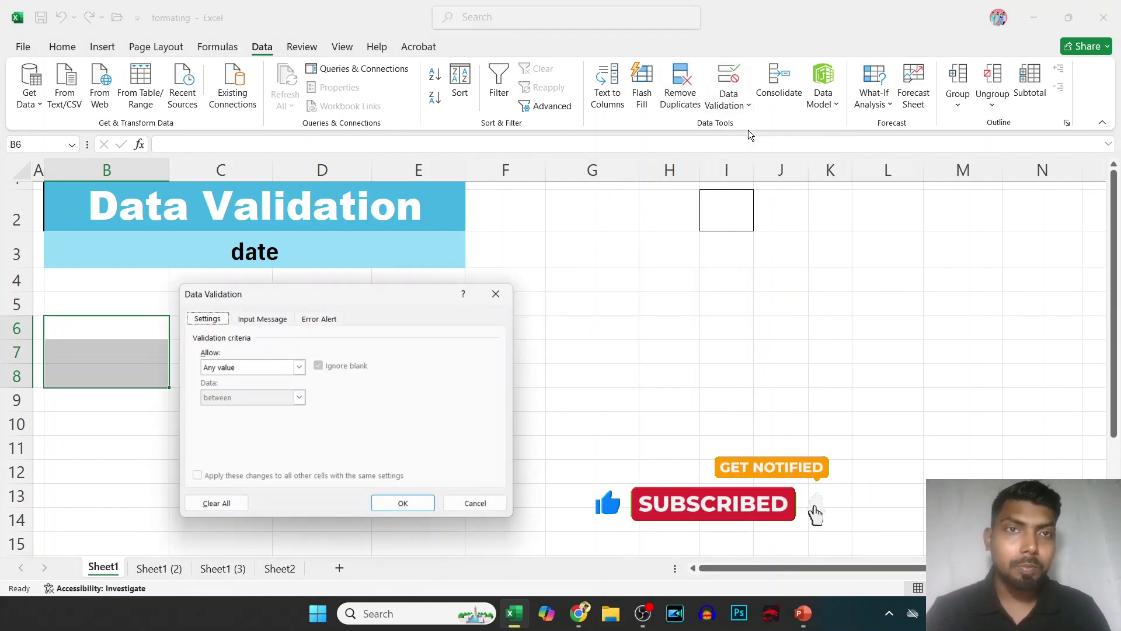
- Restrict cells B6:B8 to dates greater than 12/10/2024
left_click(299, 367)
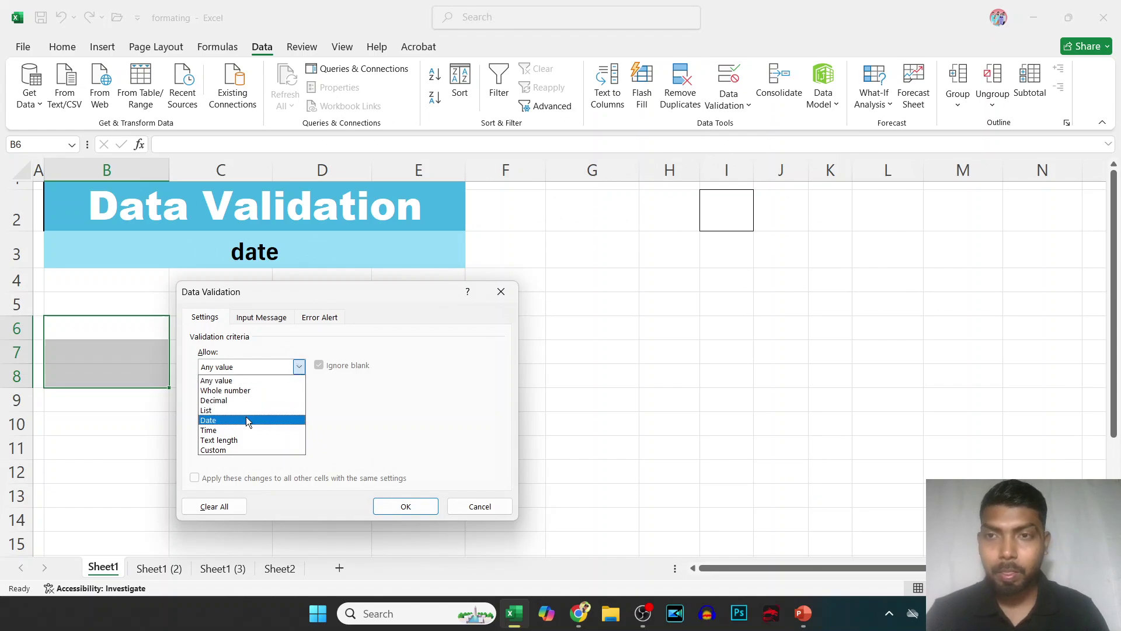
left_click(246, 416)
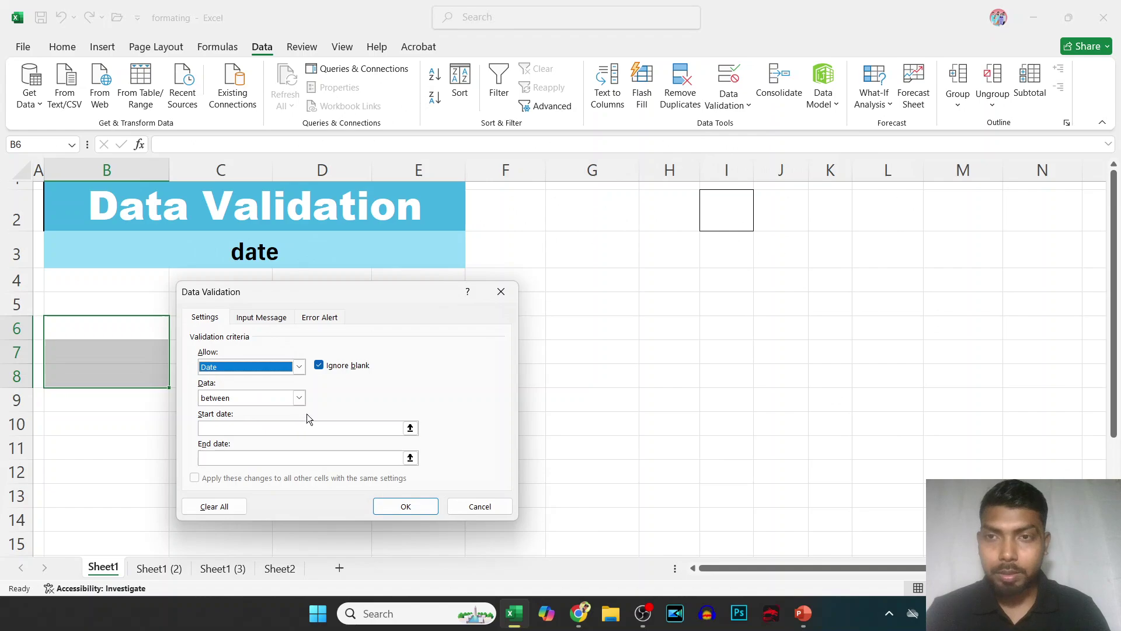
left_click(300, 397)
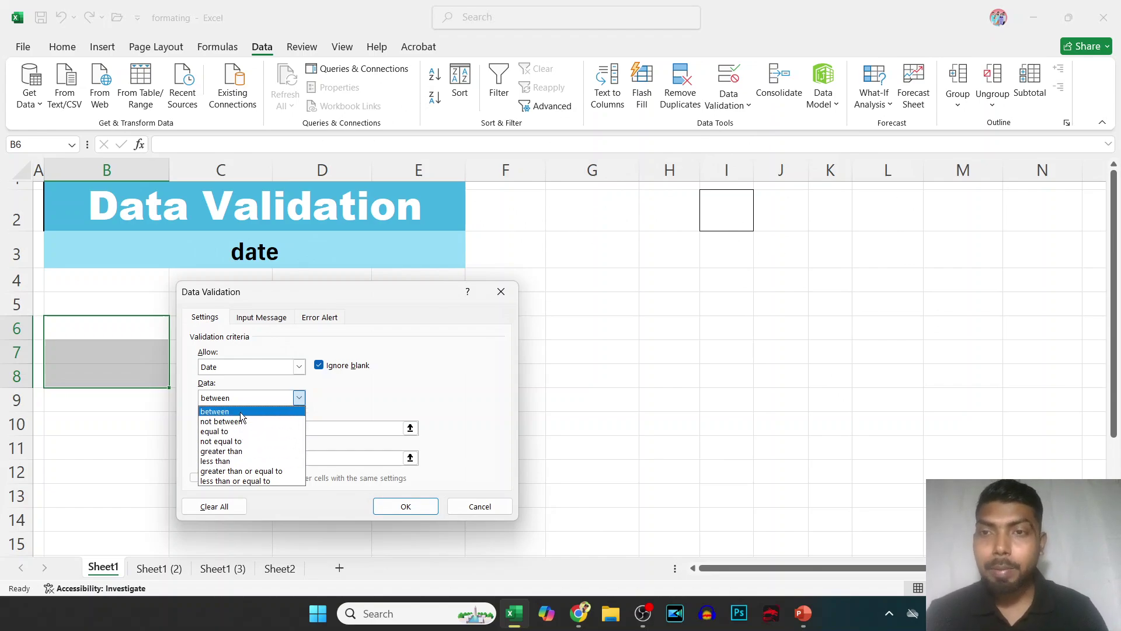
left_click(247, 451)
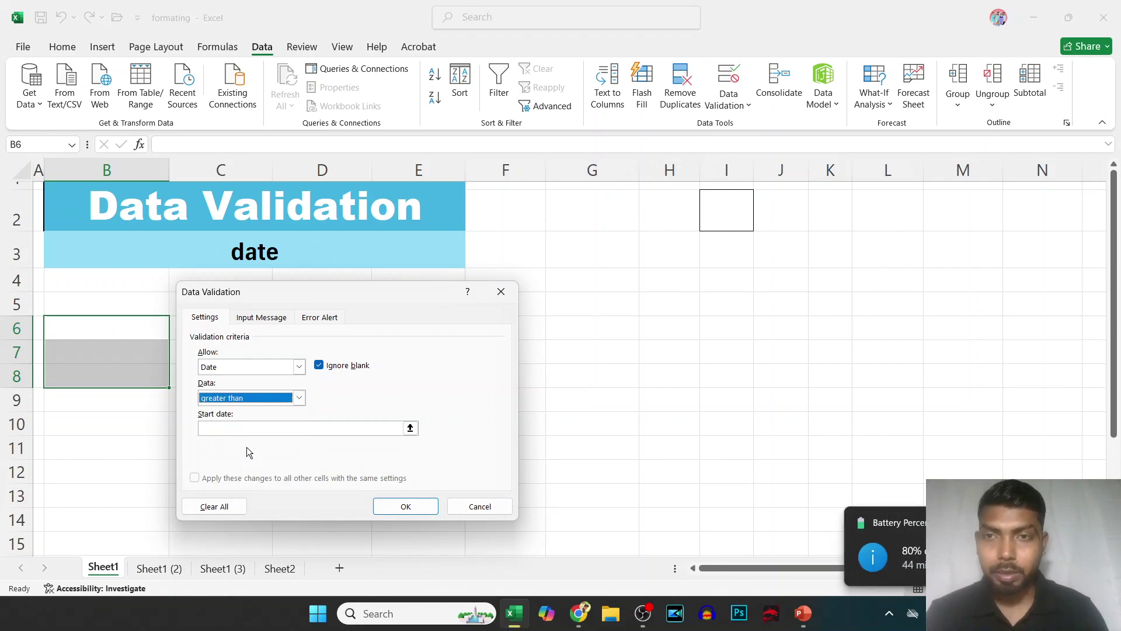
left_click(360, 430)
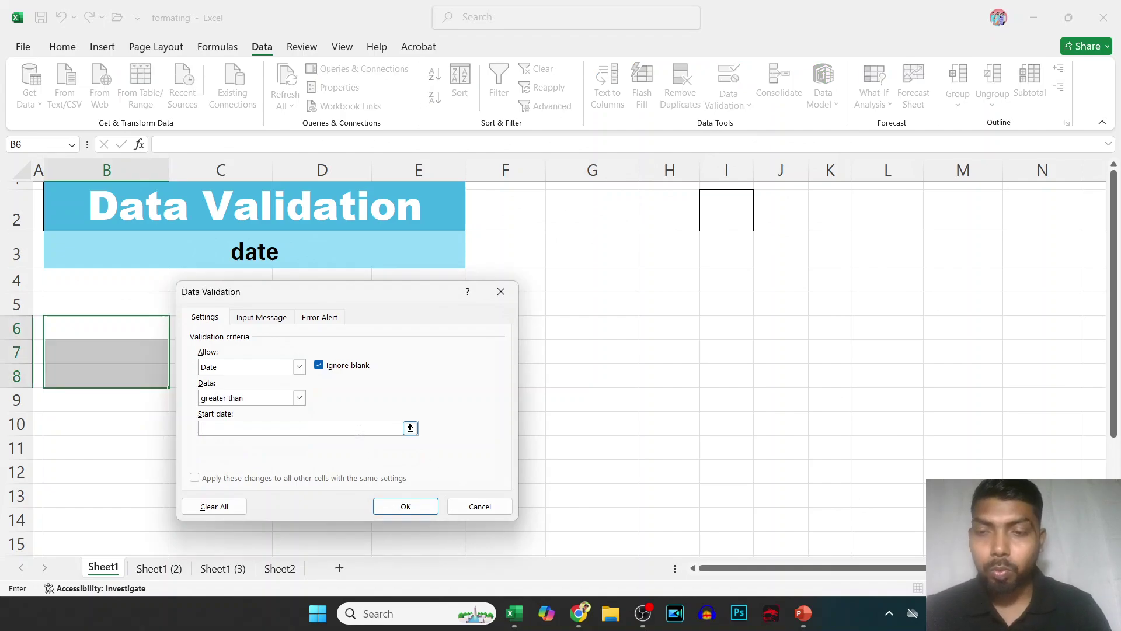
type("12")
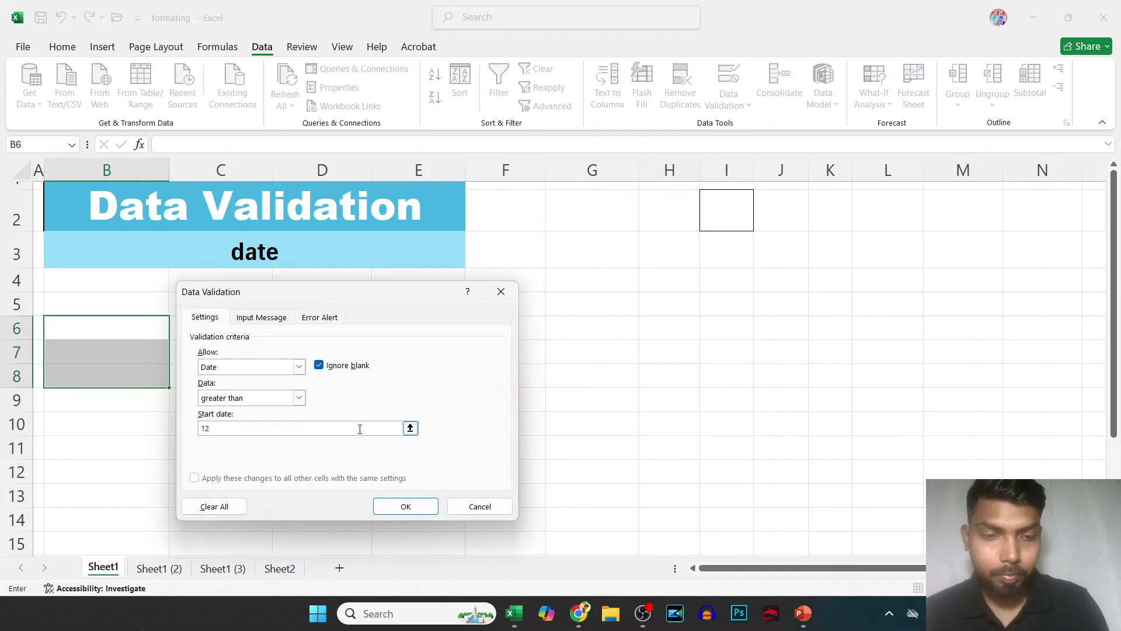
type("/")
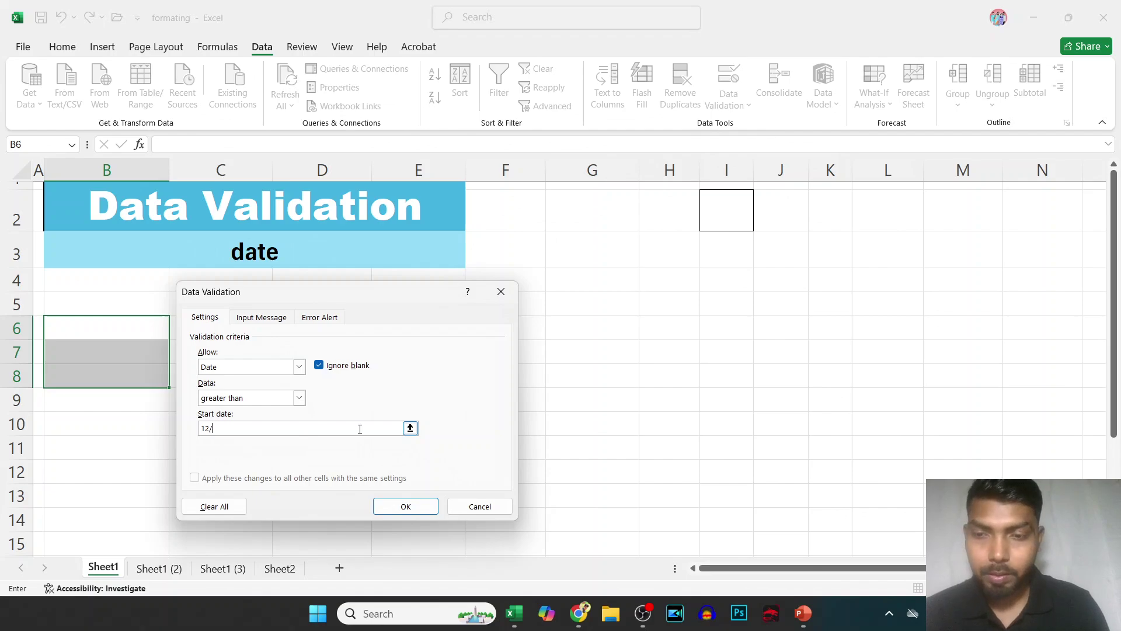
type("1")
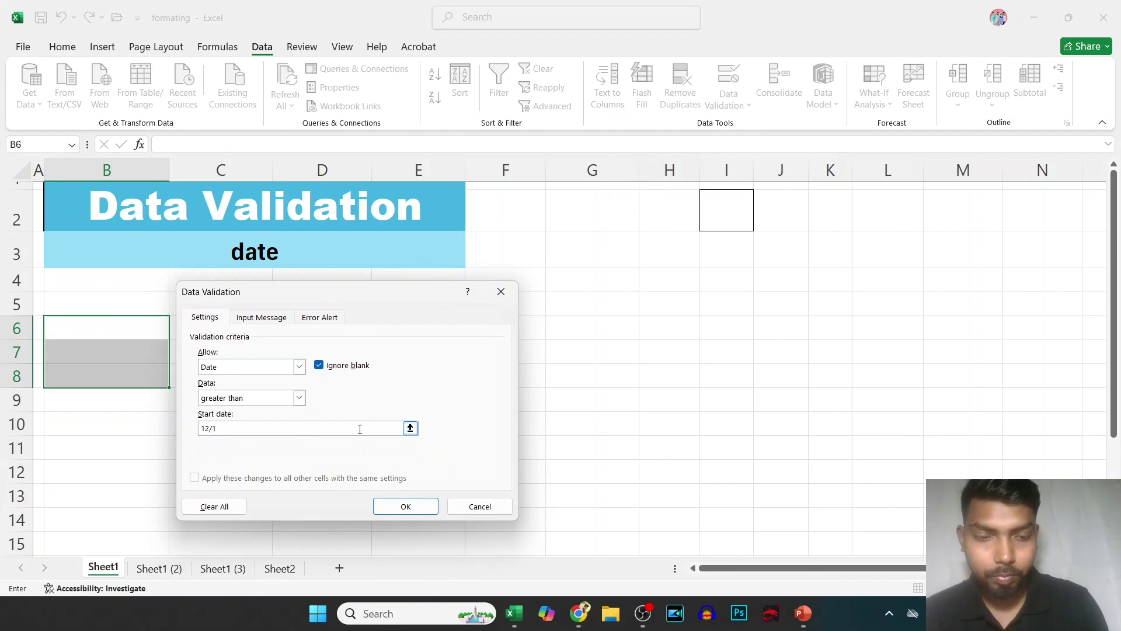
type("0/")
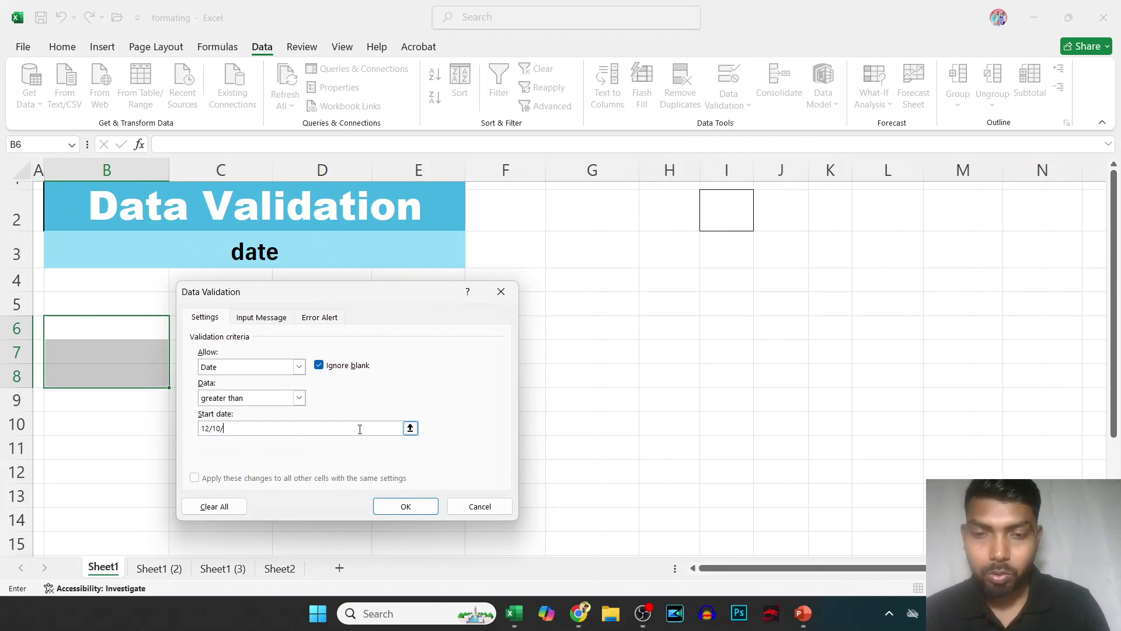
type("2024")
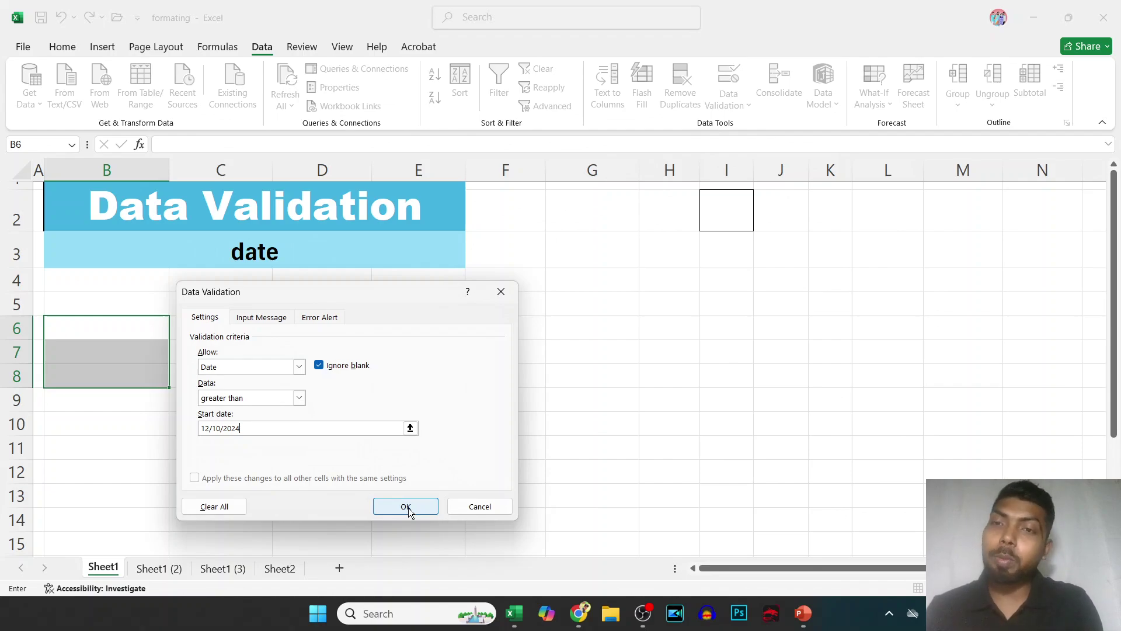
left_click(407, 508)
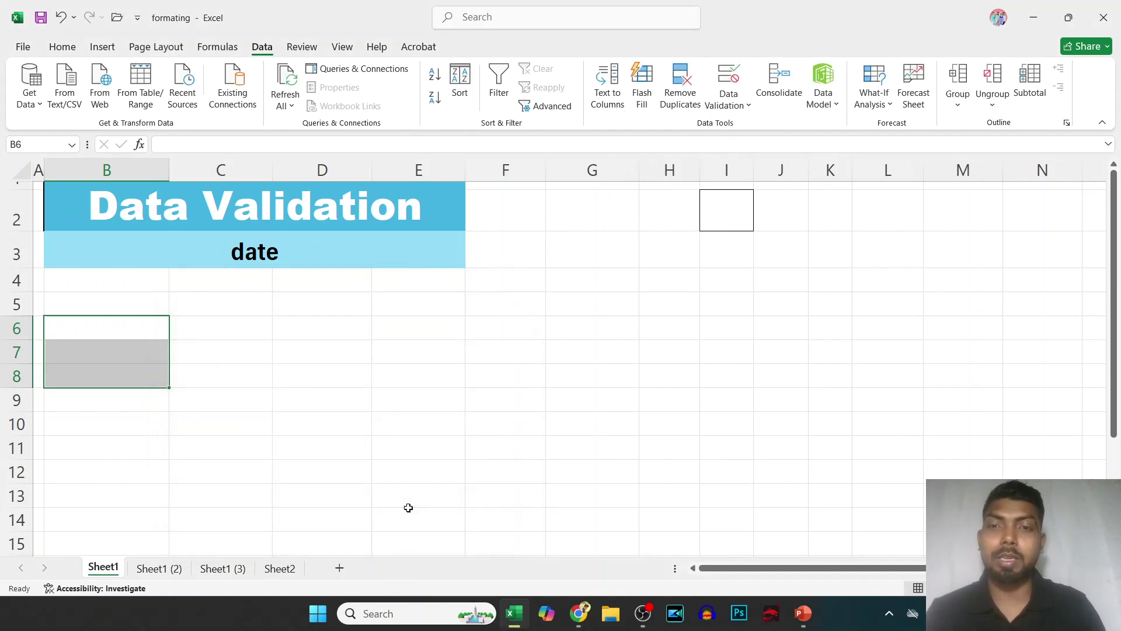
- Try to enter 12/10/2024 in cell B6 and discard the entry
left_click(113, 330)
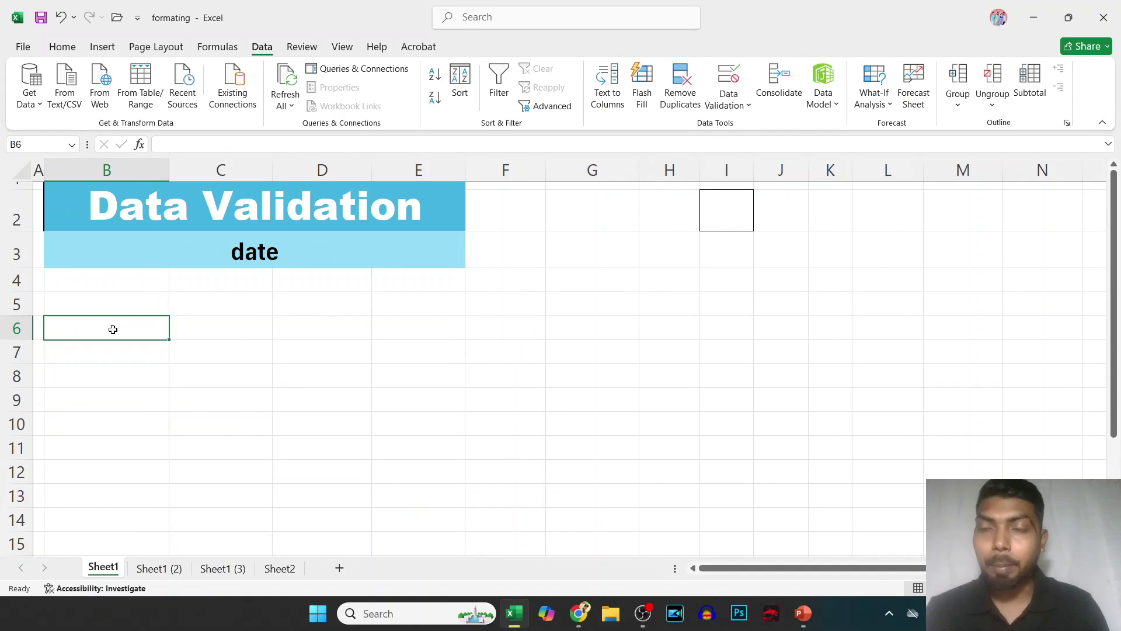
type("12")
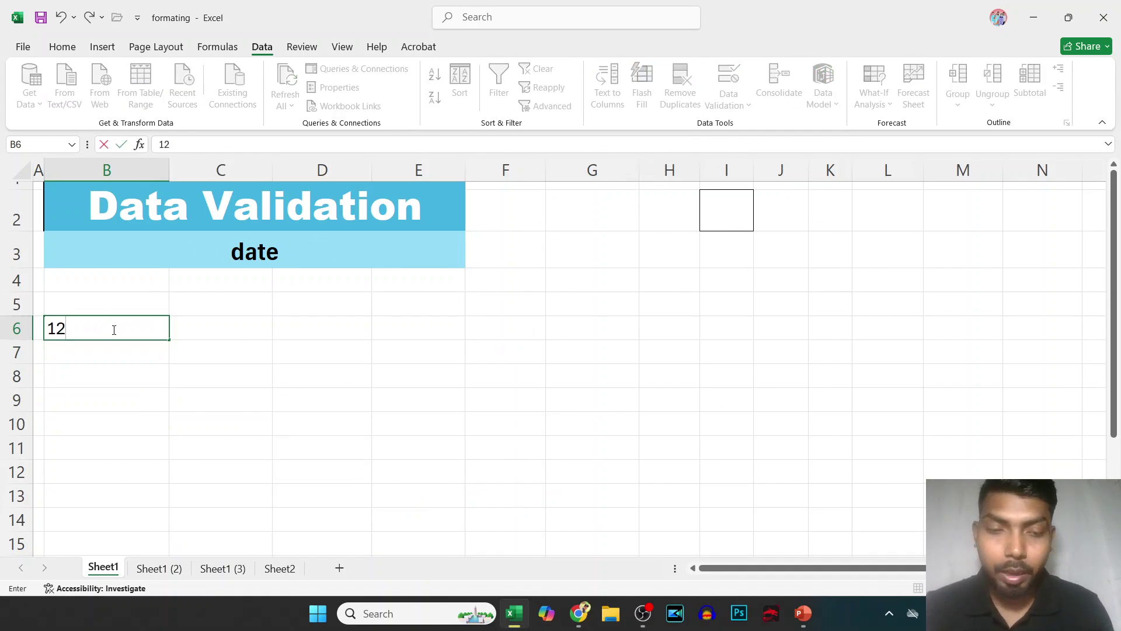
type("/10/")
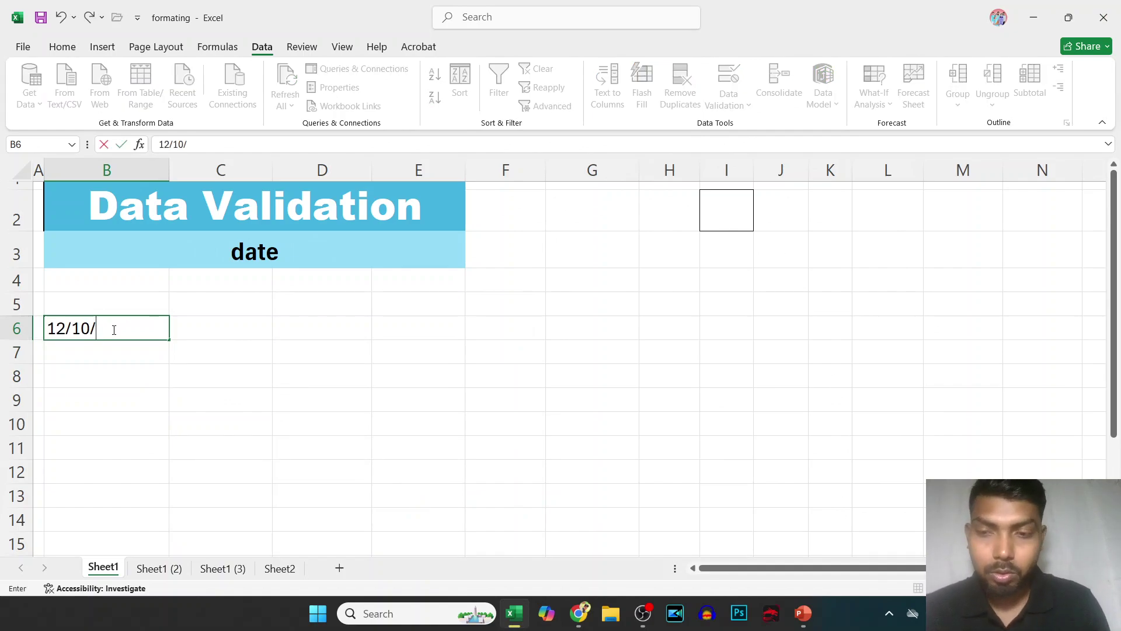
type("2024")
key("Return")
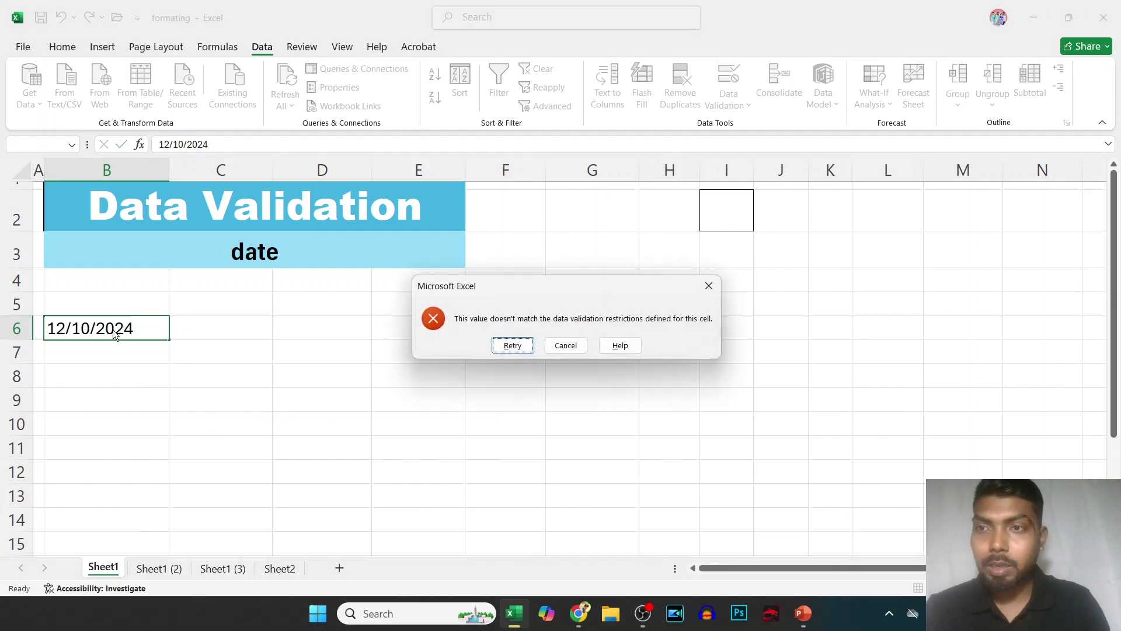
key("Return")
key("Return")
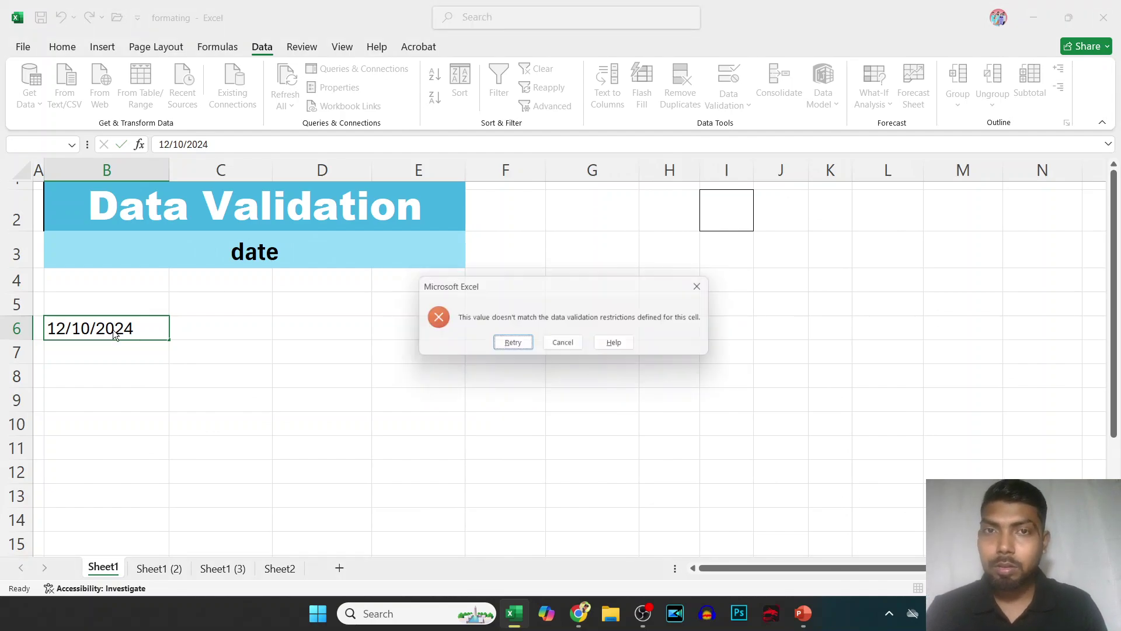
key("Return")
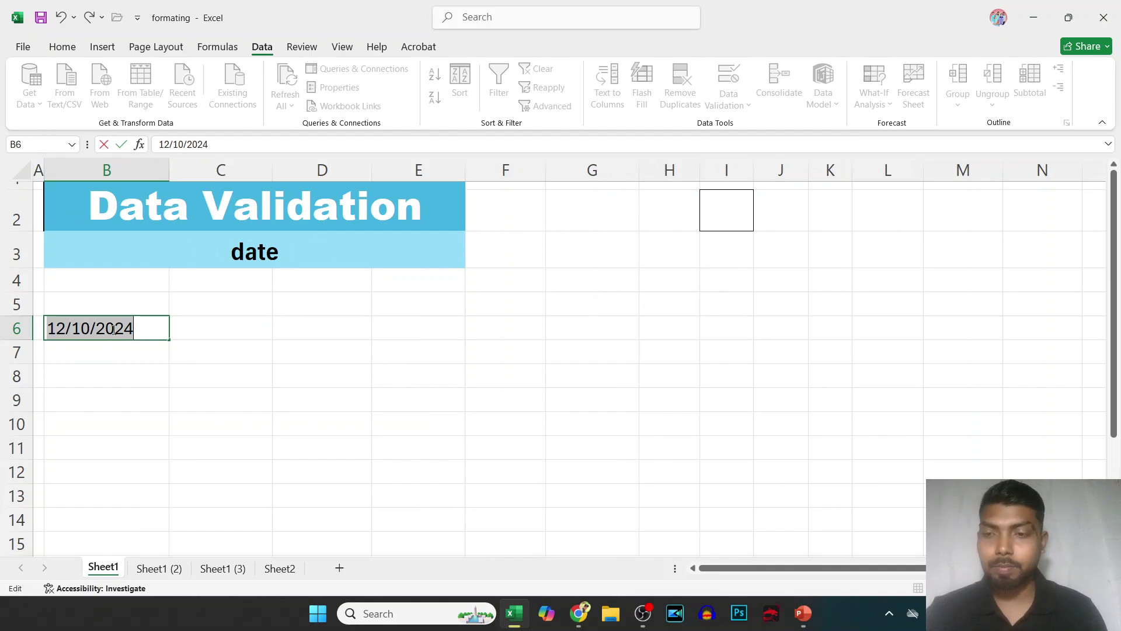
key("Escape")
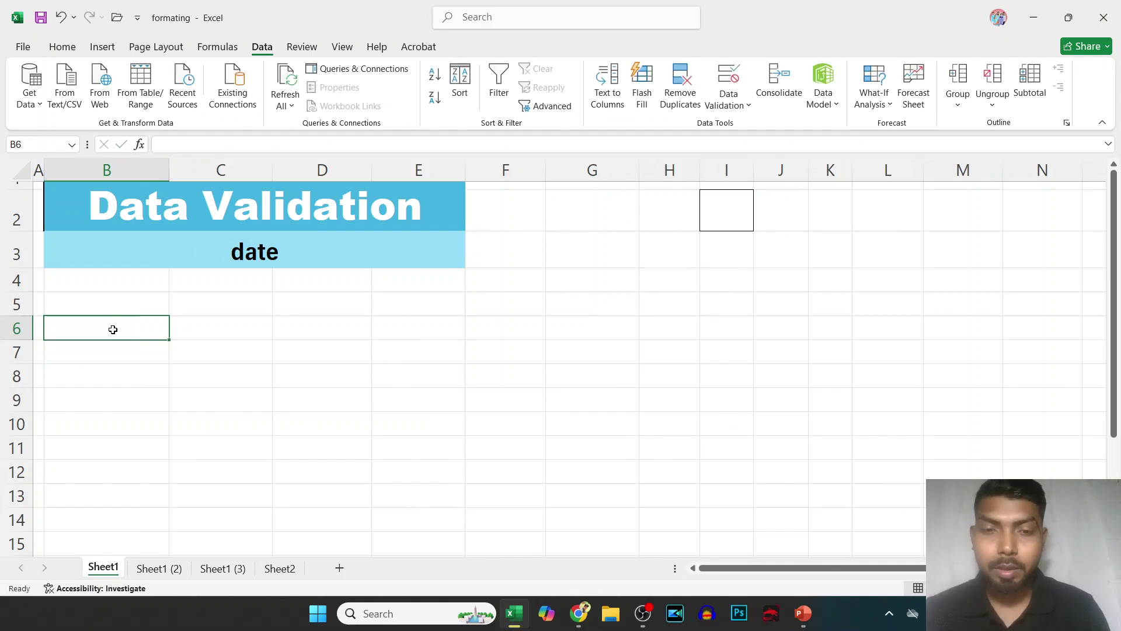
- Enter the date 13/10/2024 in cell B6
type("13/1")
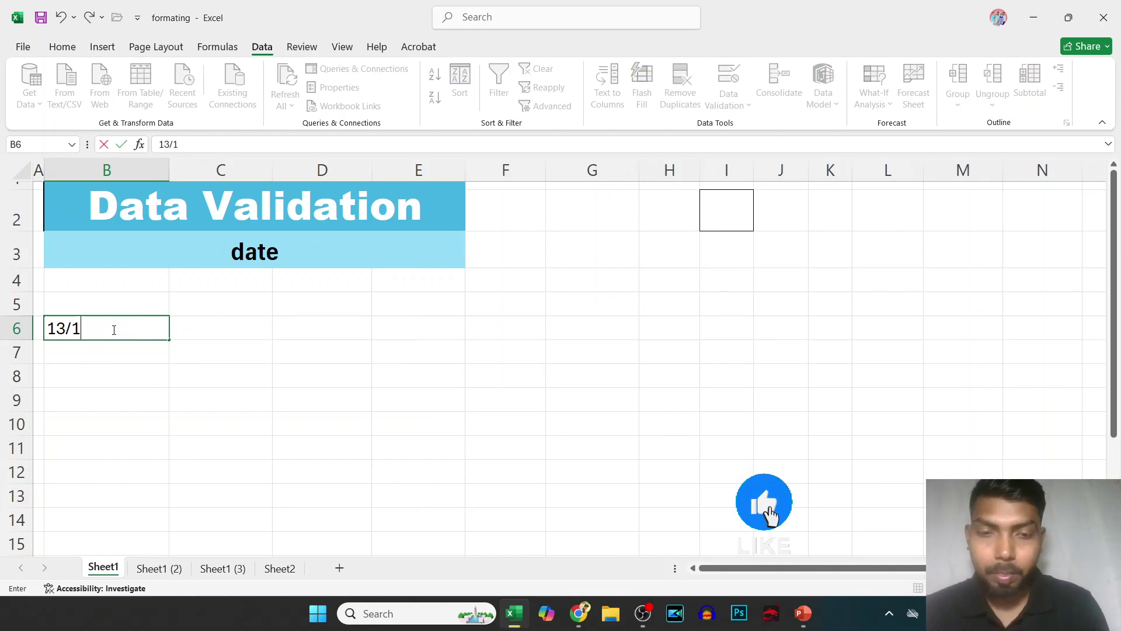
type("0/2024")
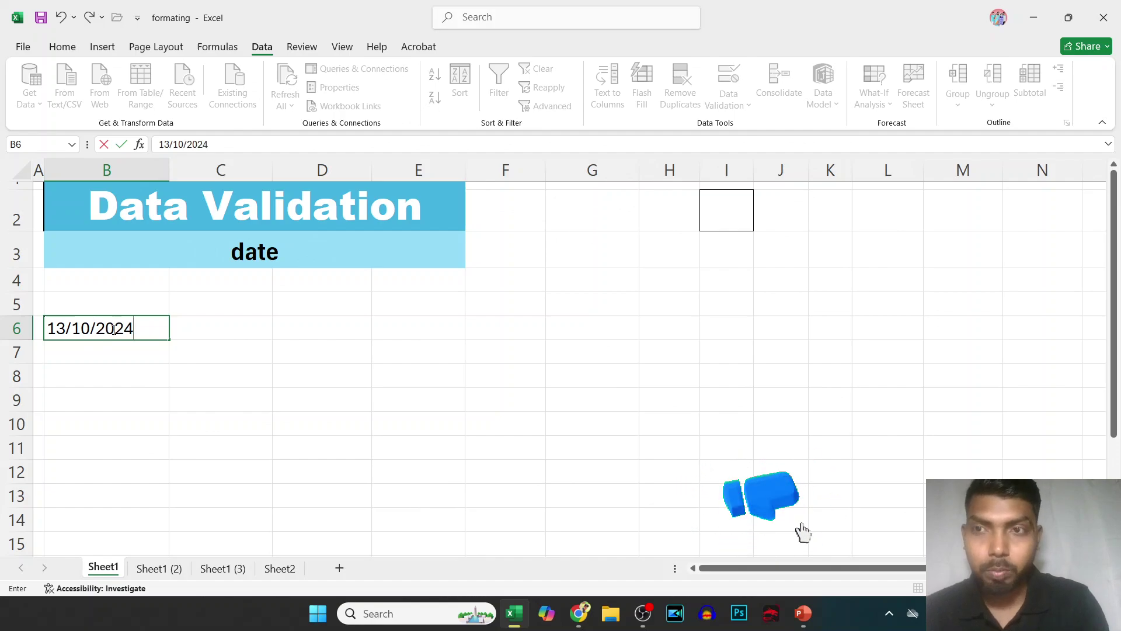
key("Return")
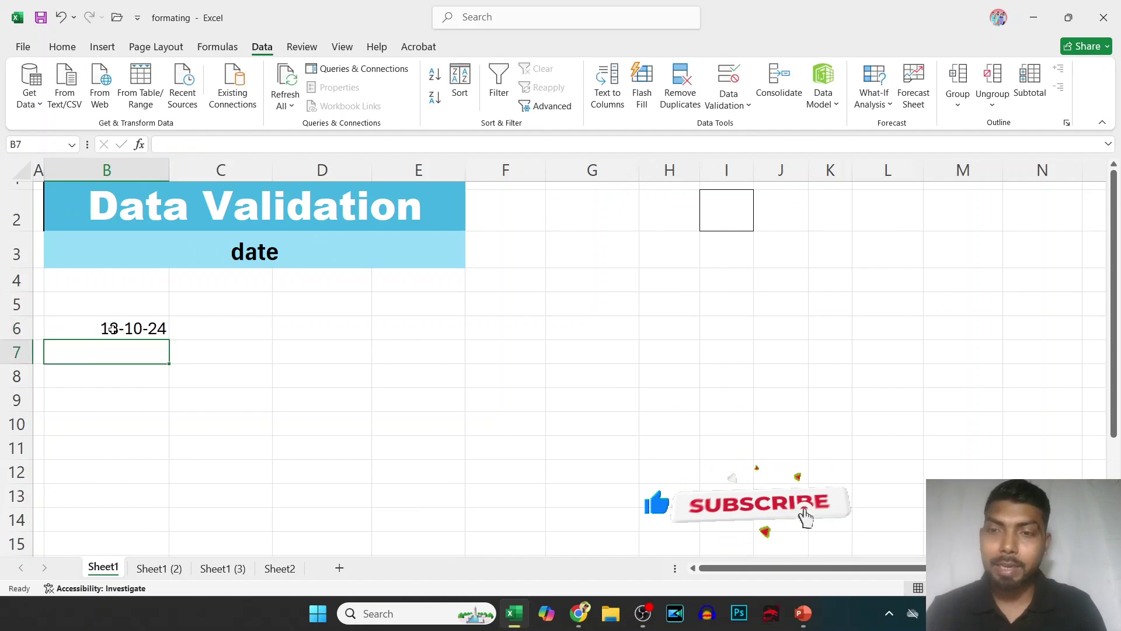
- Try to enter the date 11/10/2022 in cell B7
type("11")
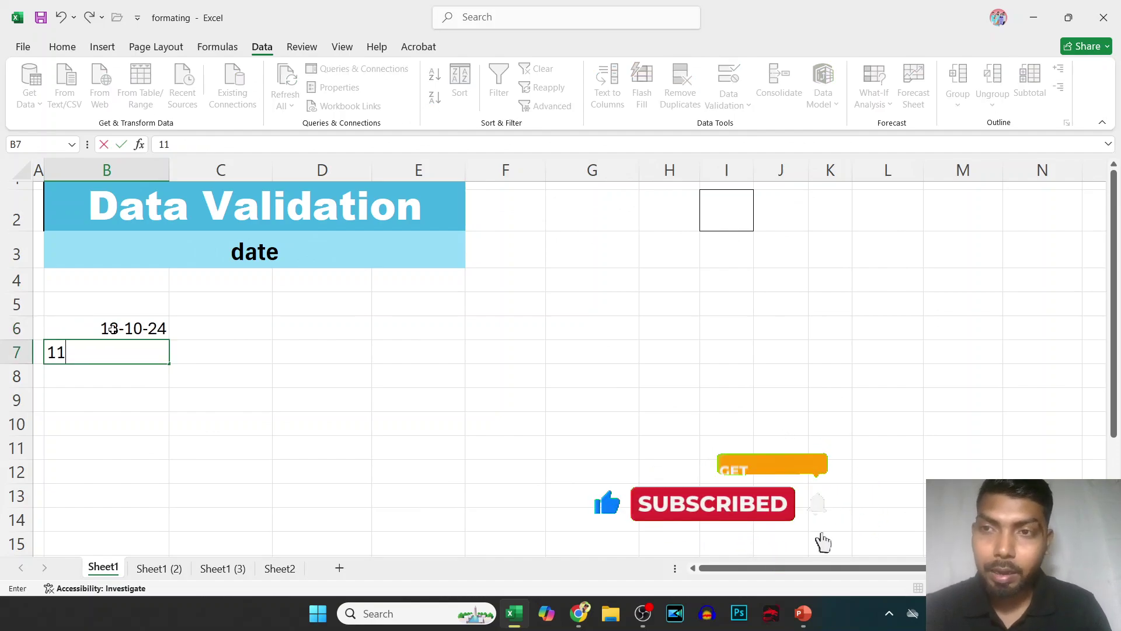
type("/10")
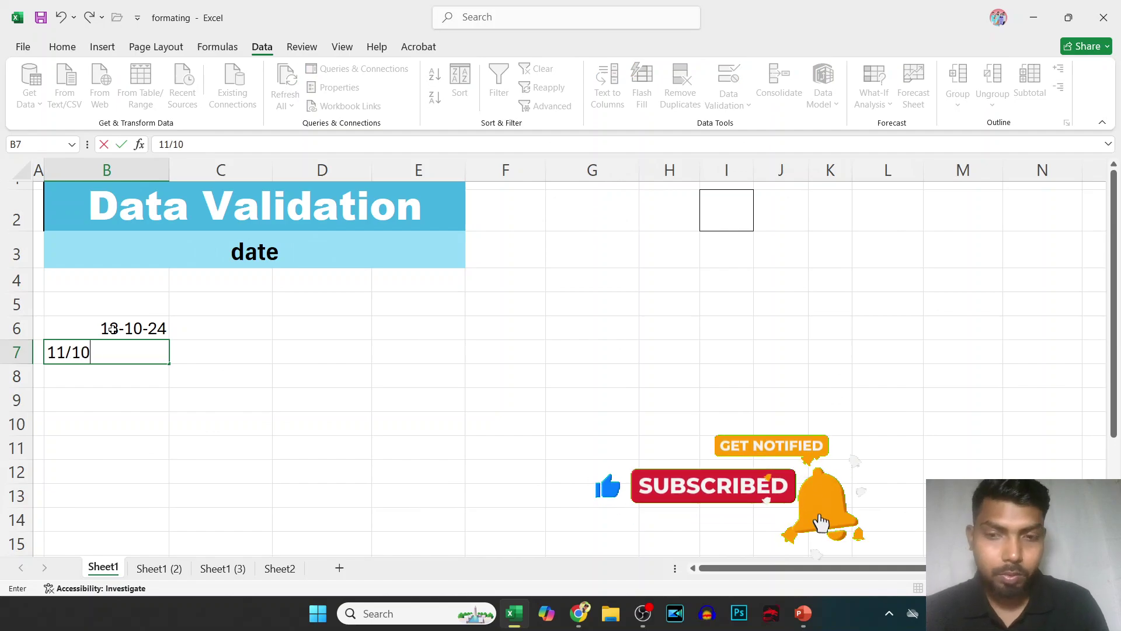
type("/22")
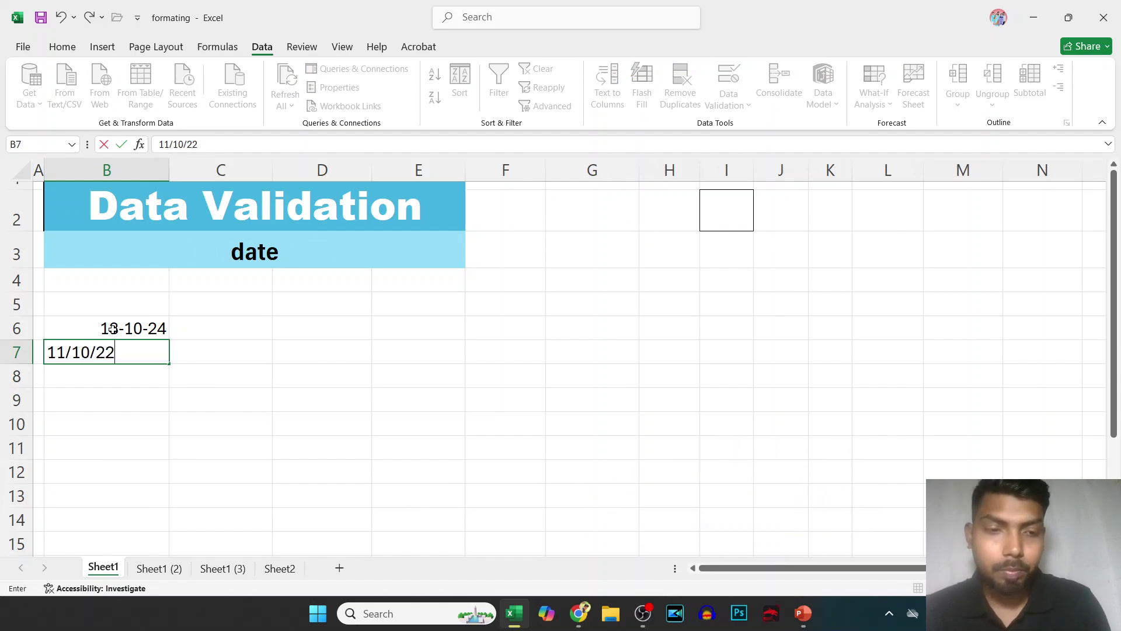
key("BackSpace")
type("022")
key("Return")
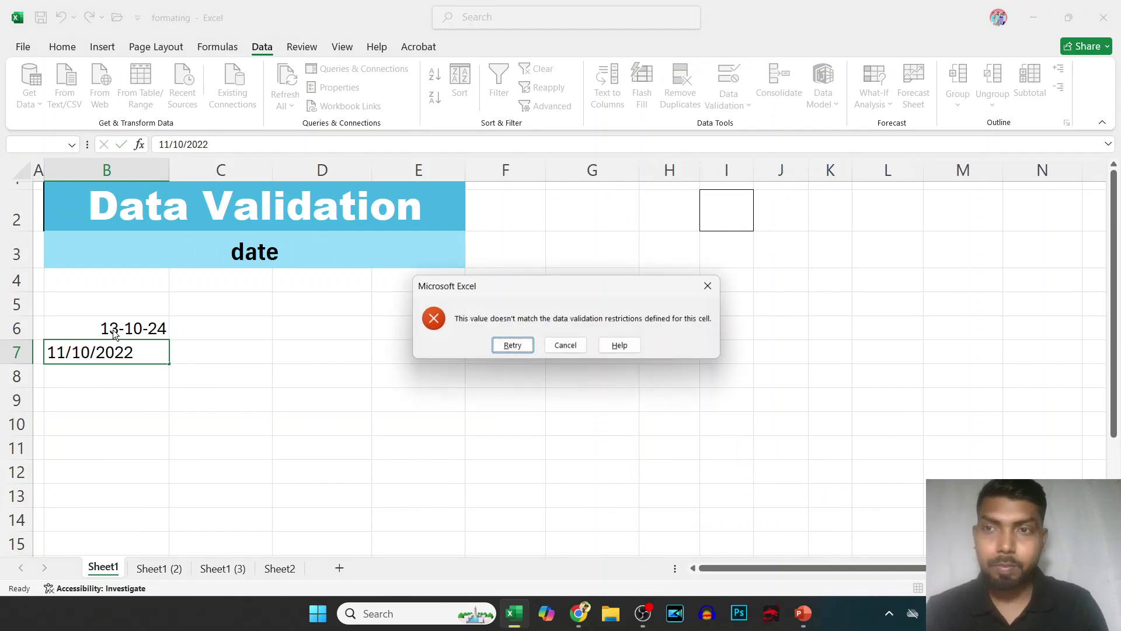
- Retry the entry in cell B7 with the date 11/10/2024 and discard it
key("Return")
key("End")
key("BackSpace")
key("BackSpace")
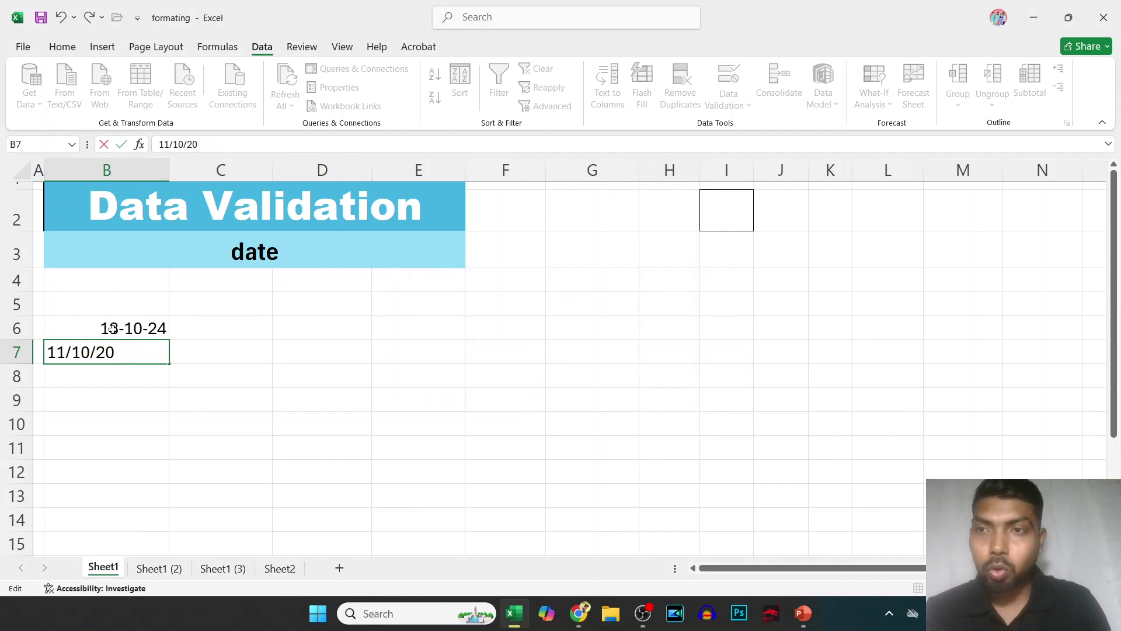
type("0")
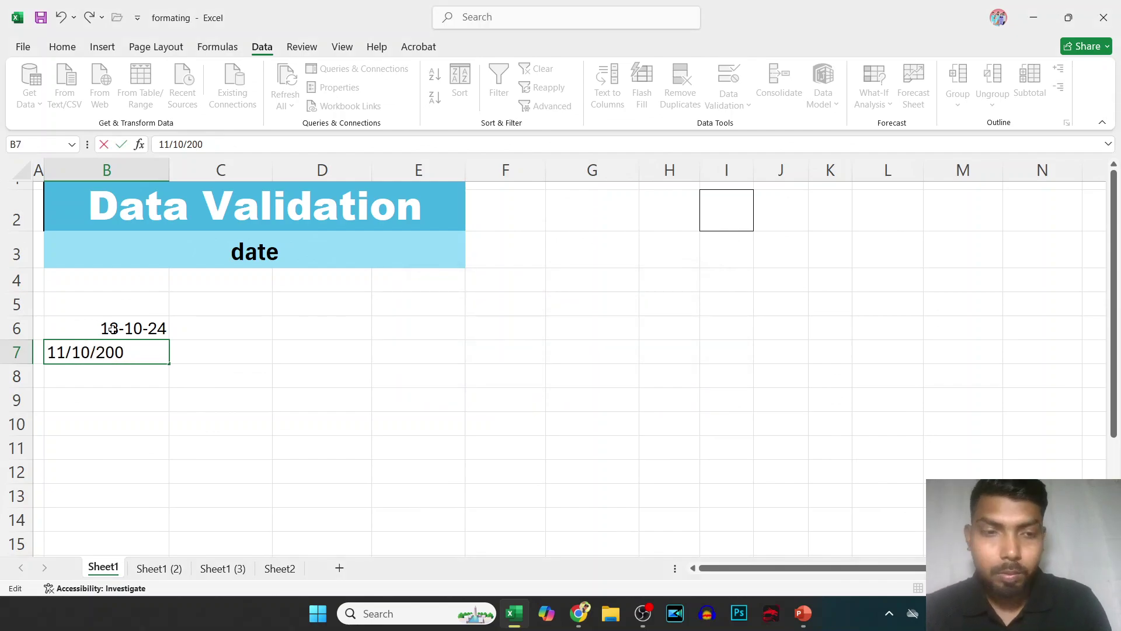
key("BackSpace")
type("24")
key("Return")
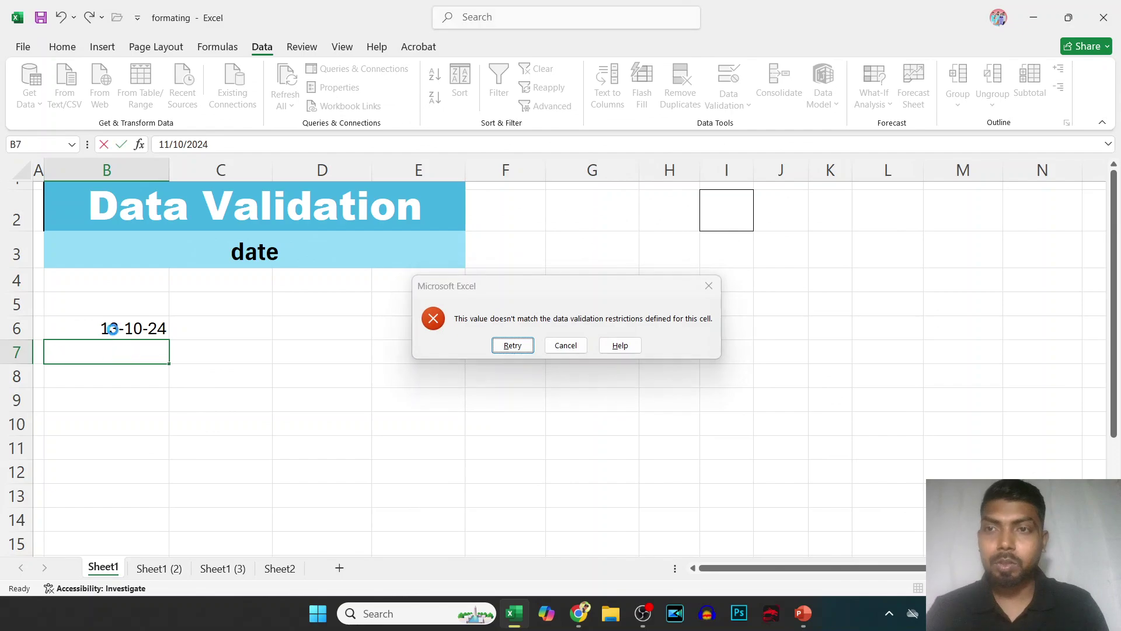
key("Return")
key("Escape")
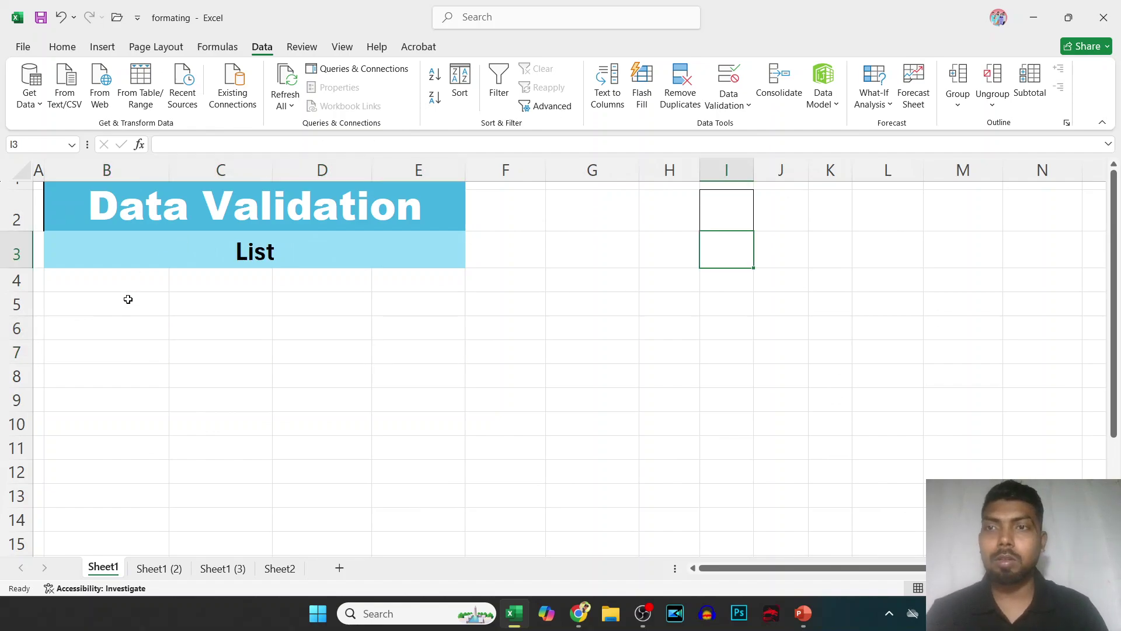
- Enter the source values 1, 2, 3, q and w down cells F6:F10 for the list example
left_click(128, 299)
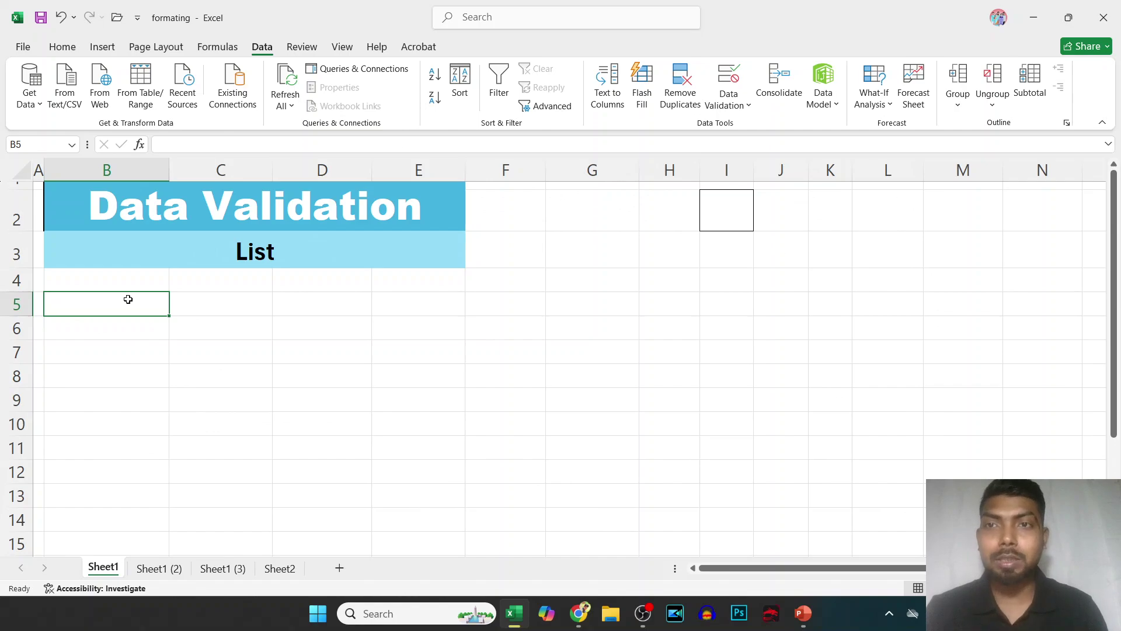
left_click(416, 326)
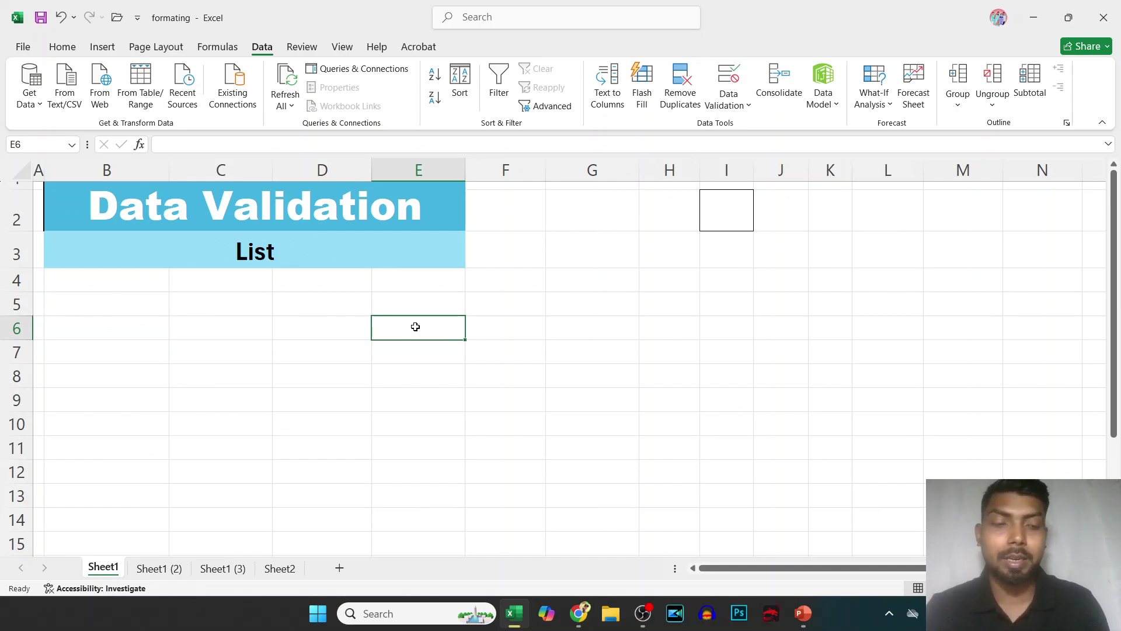
key("Right")
type("1")
key("Return")
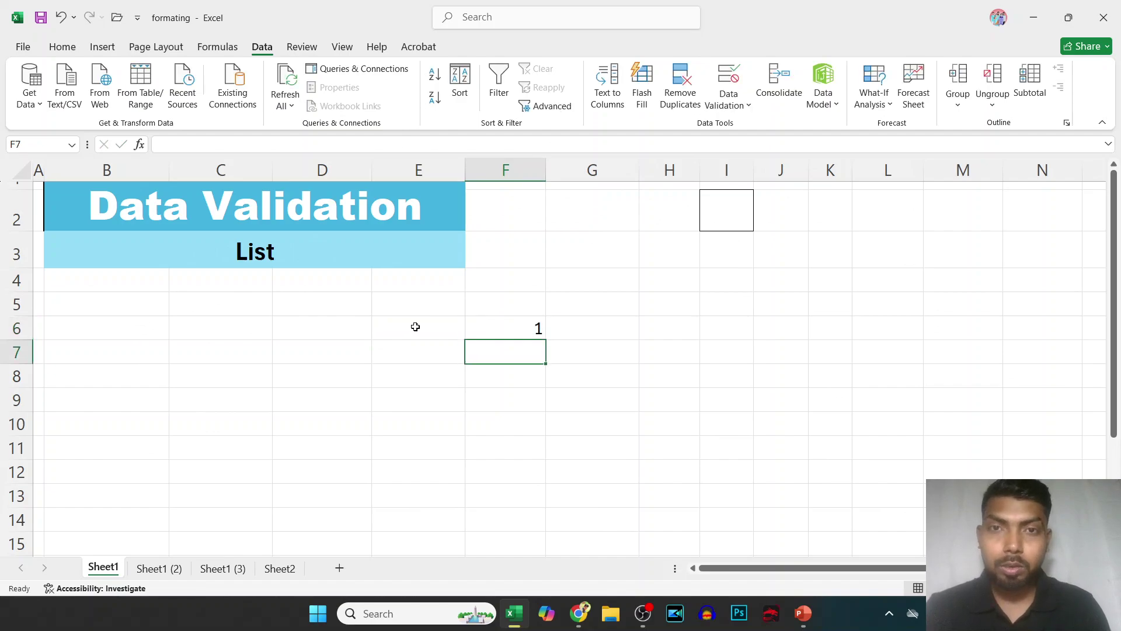
type("2")
key("Return")
type("3")
key("Return")
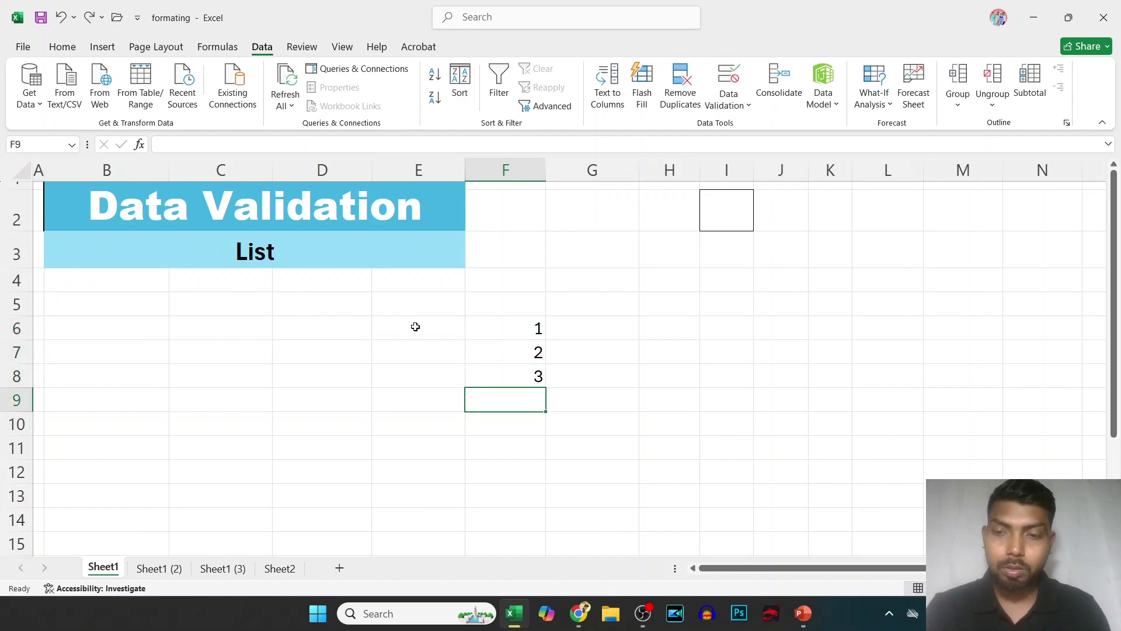
type("q")
key("Return")
type("w")
key("Return")
- Start a data validation rule on cell B6 that allows values from a List
key("Up")
key("Up")
key("Up")
key("Up")
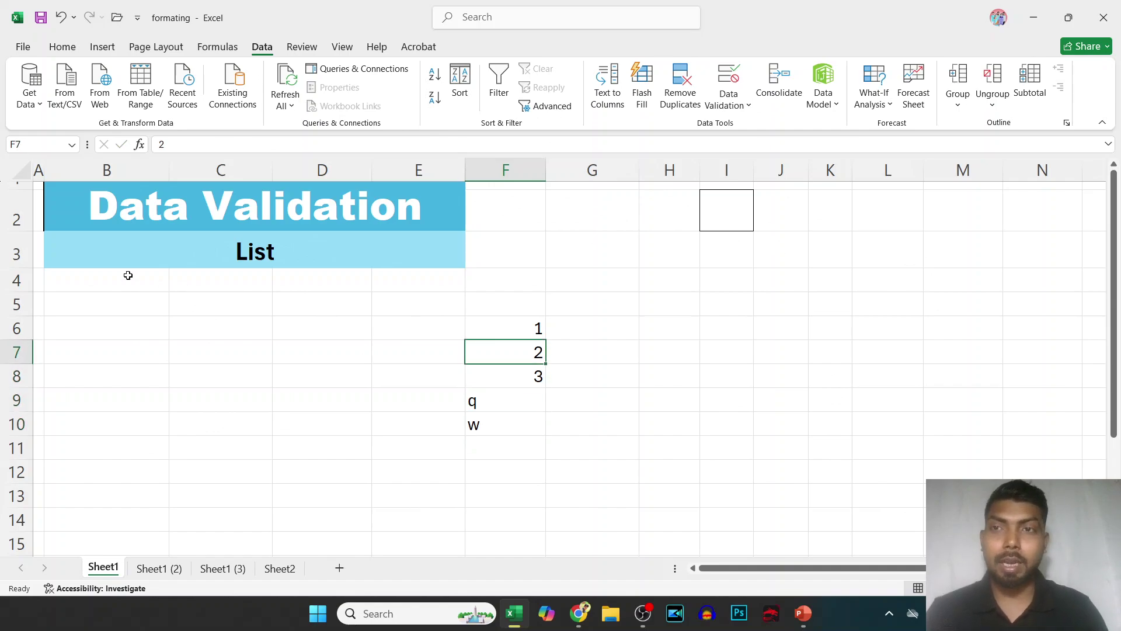
left_click(143, 329)
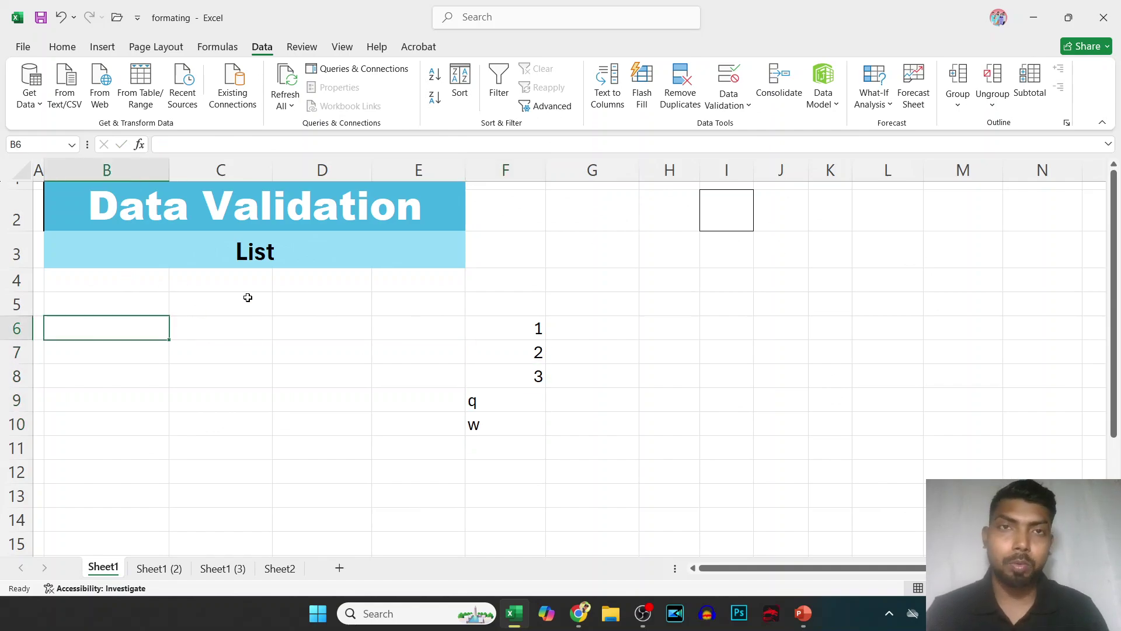
left_click(734, 103)
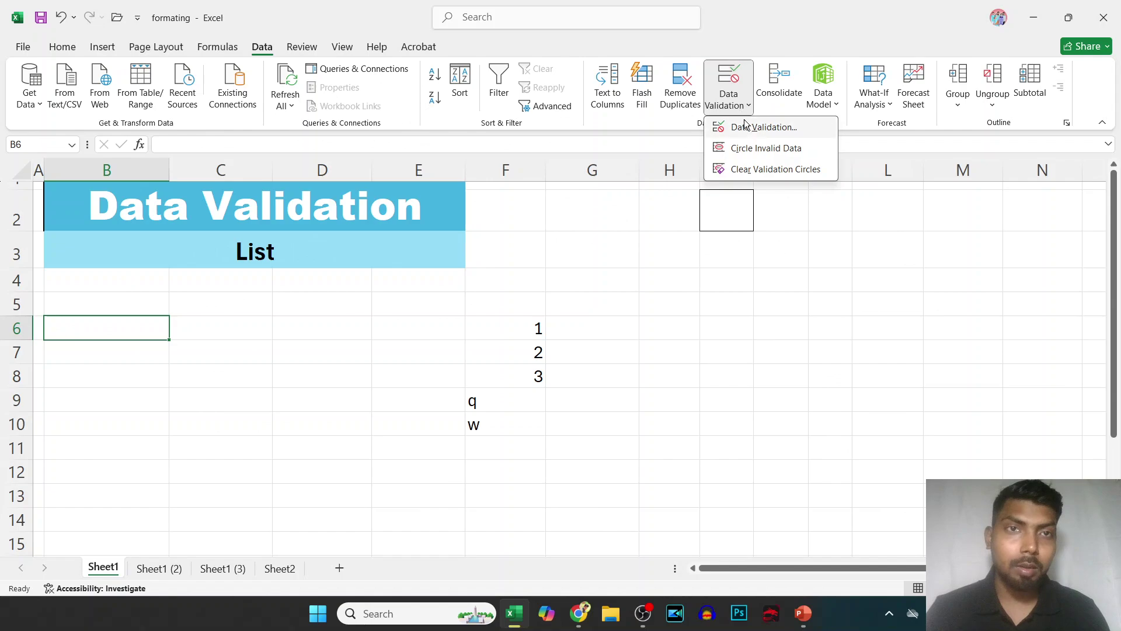
left_click(741, 124)
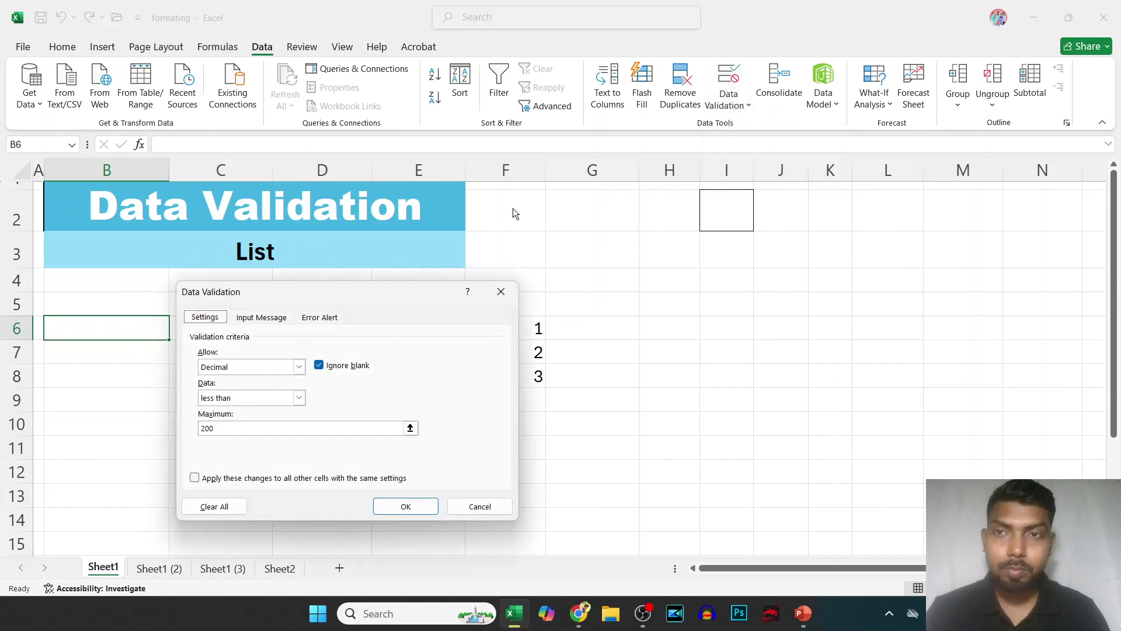
left_click(303, 363)
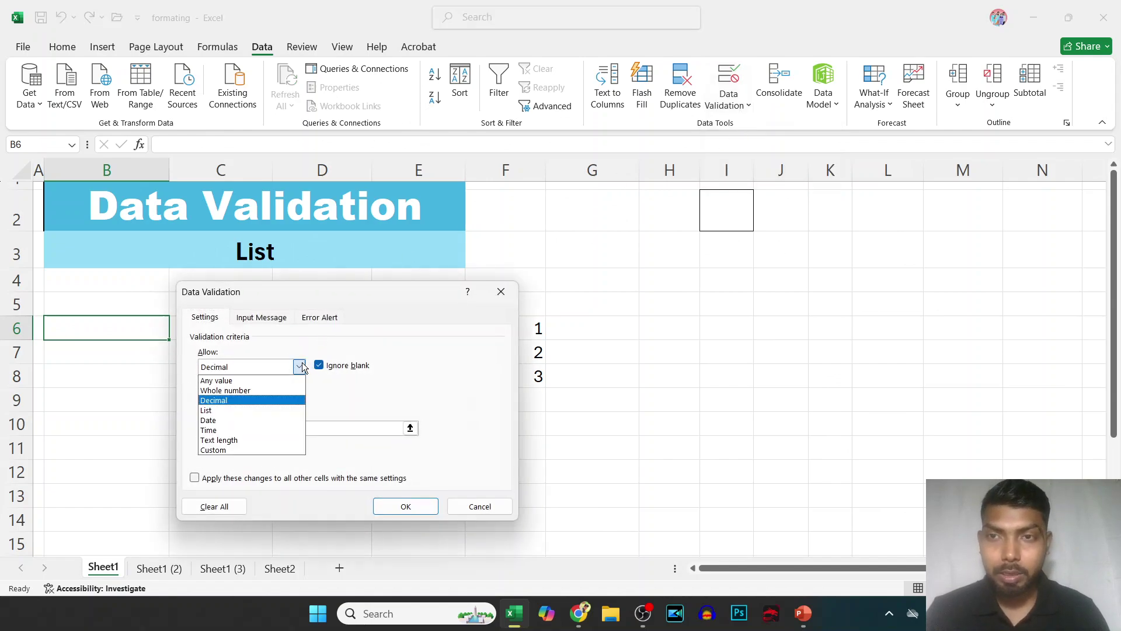
left_click(231, 410)
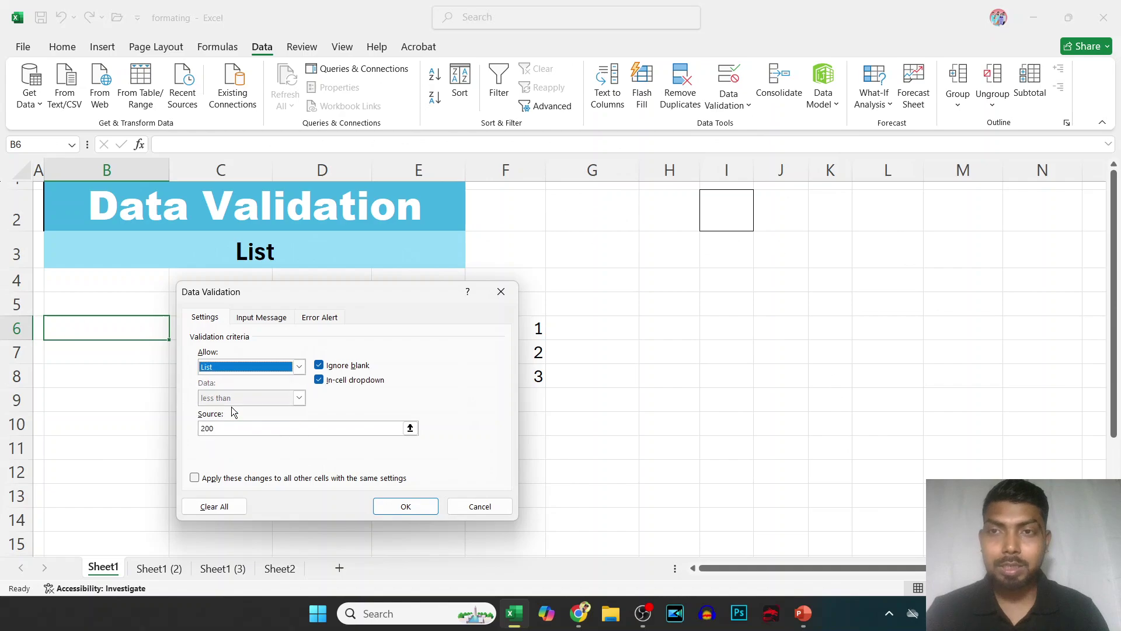
- Clear the rule's source value, set the list source to cells F6:F10, and apply the rule
left_click(395, 428)
key("BackSpace")
key("BackSpace")
key("BackSpace")
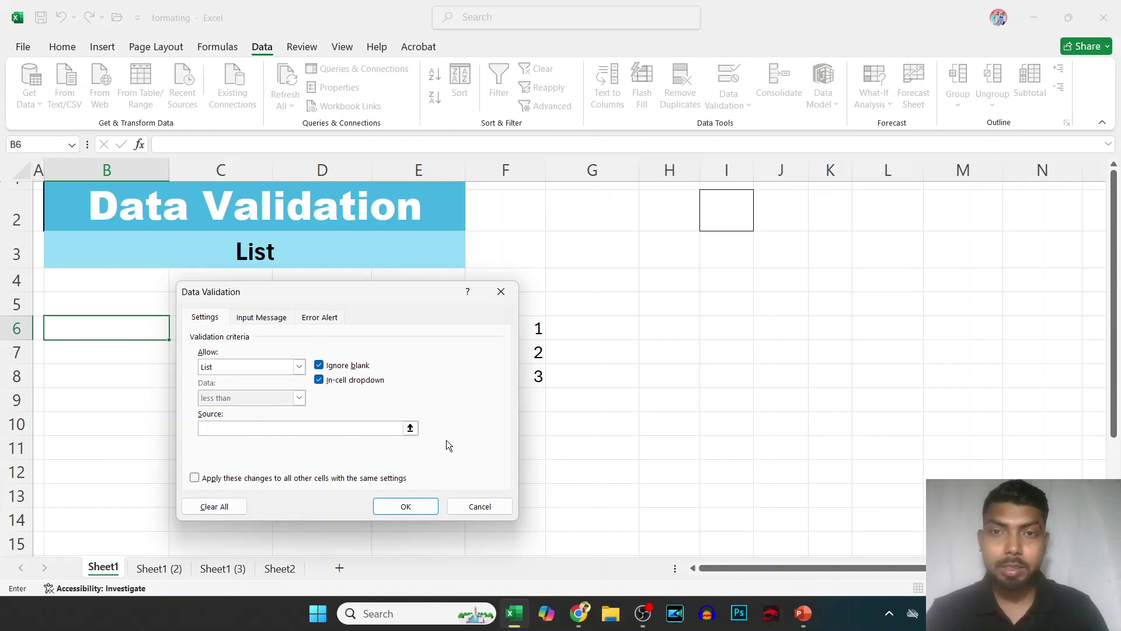
left_click(410, 430)
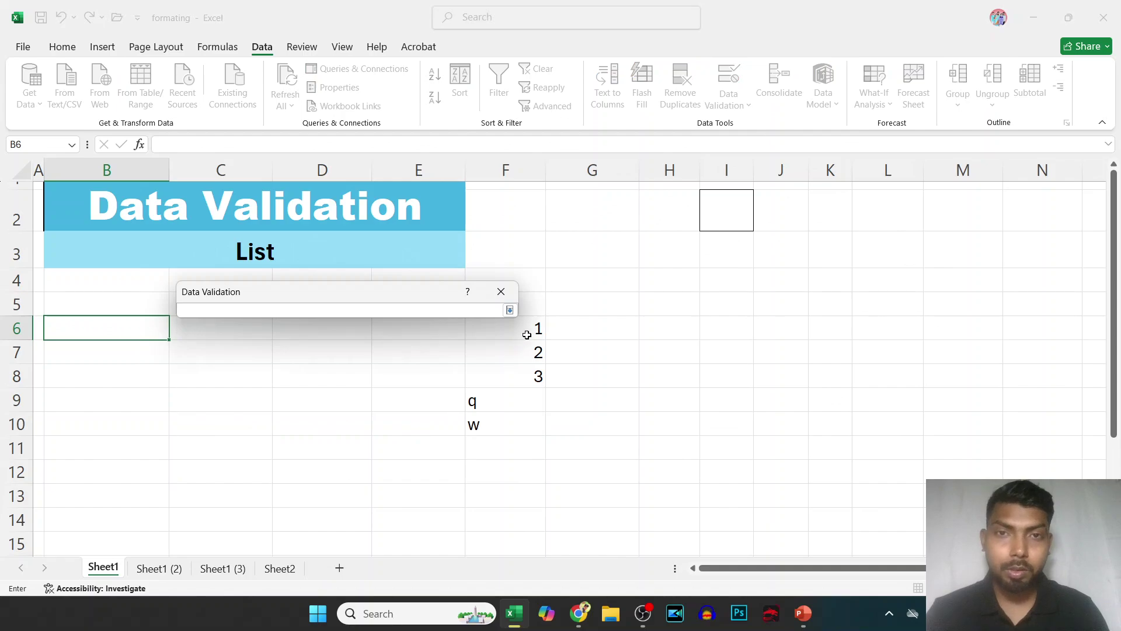
left_click(528, 331)
left_click_drag(527, 330, 520, 416)
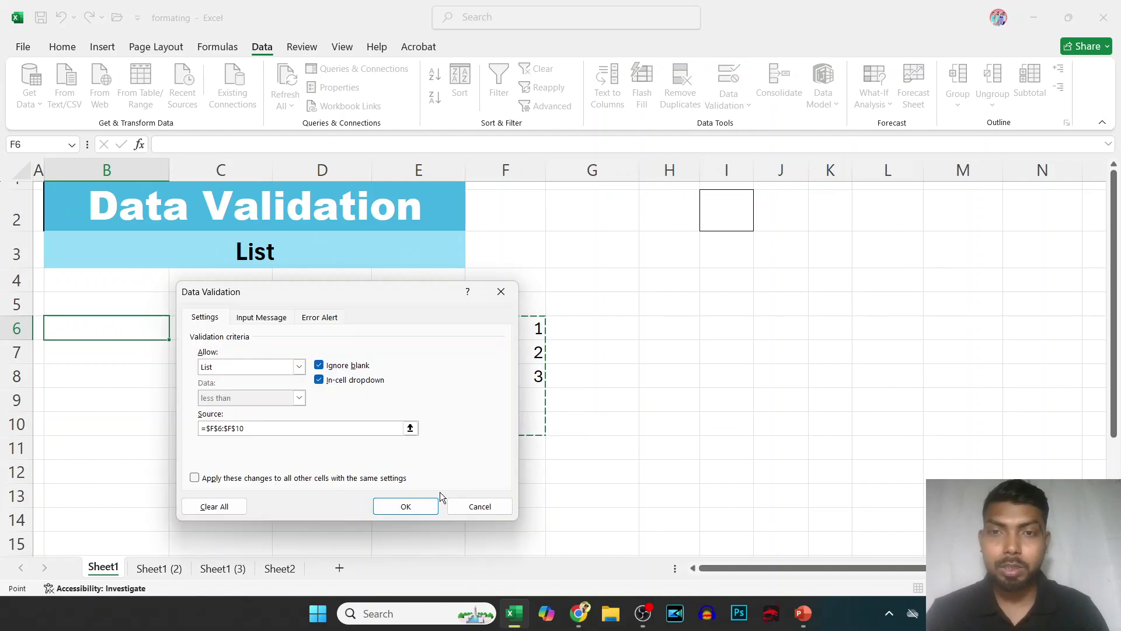
left_click(428, 507)
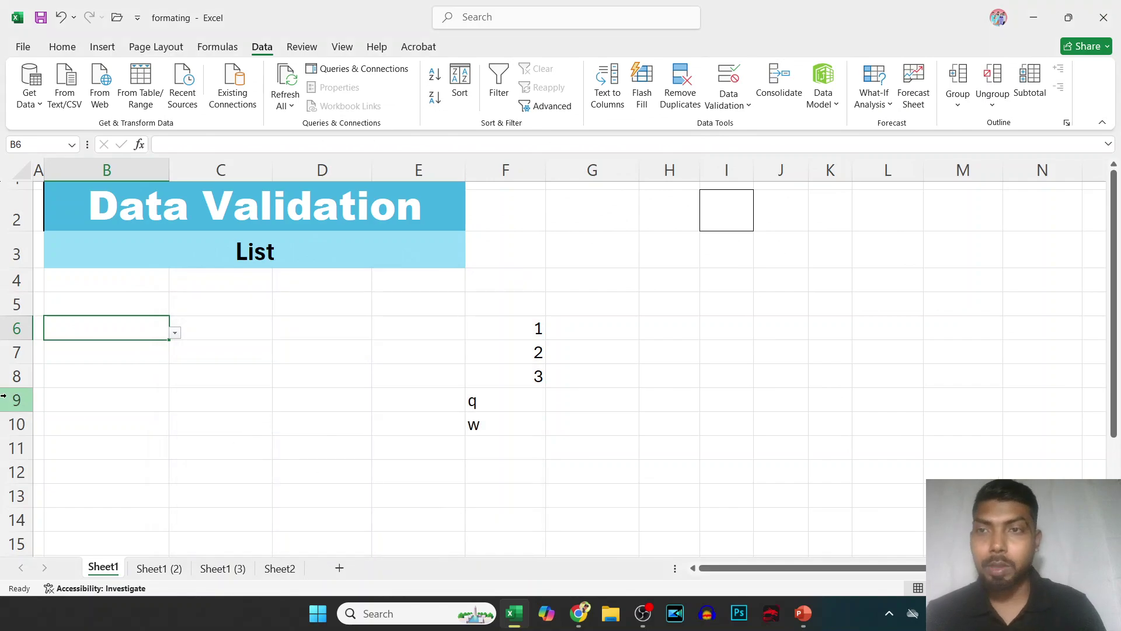
- Try to enter the letter e in cell B6 and discard the entry
type("e")
key("Return")
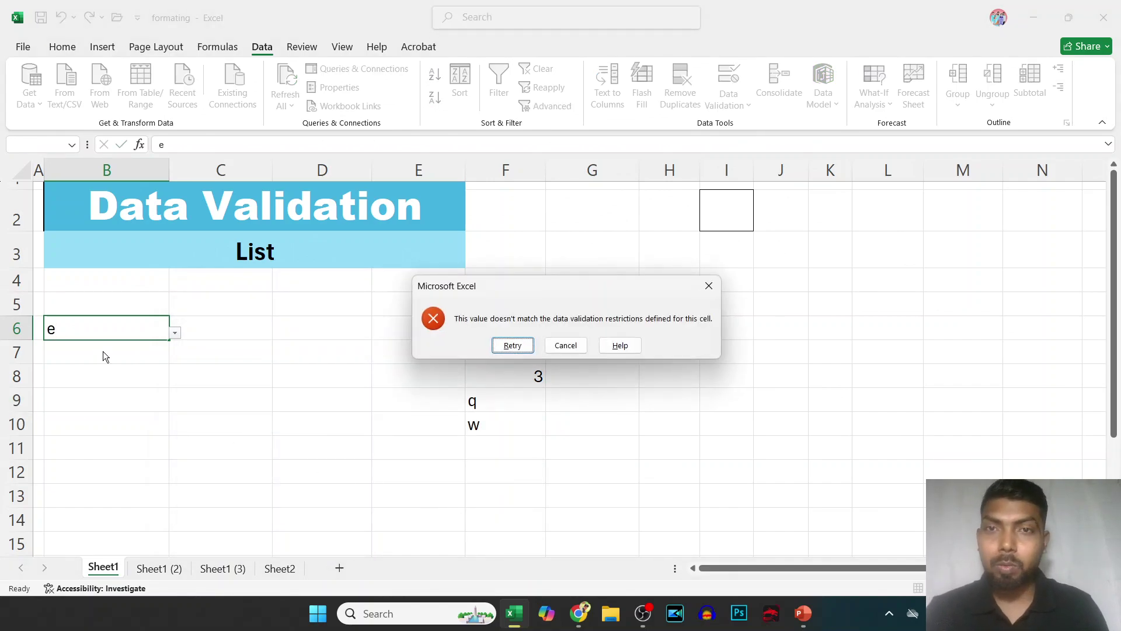
key("Return")
key("Escape")
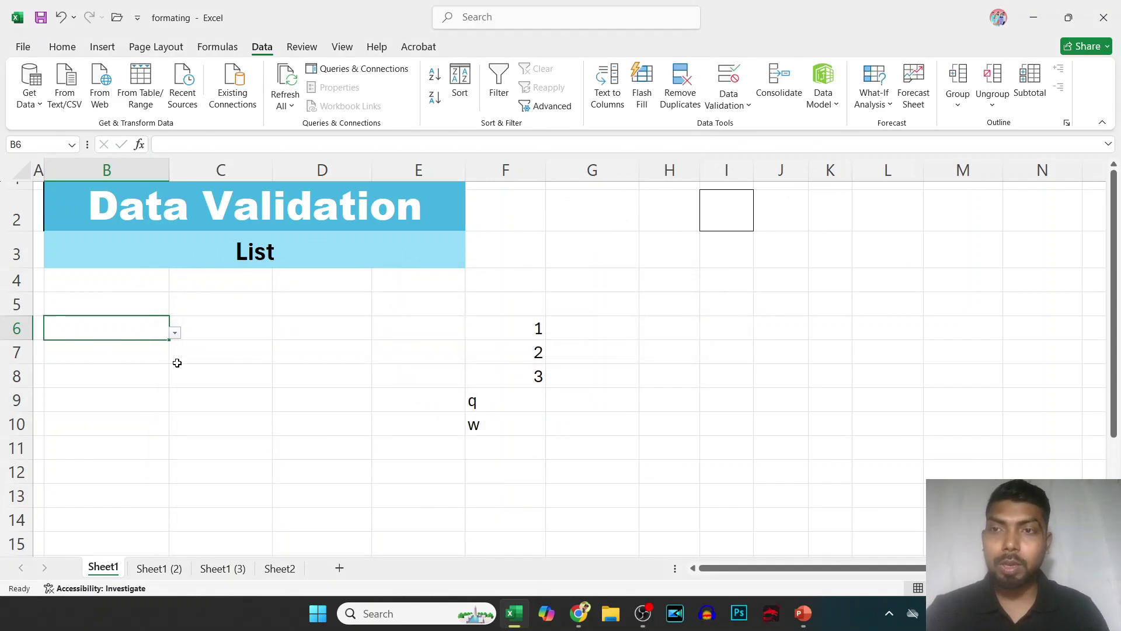
- Choose 3 from cell B6's in-cell list and replace that choice with w
left_click(175, 332)
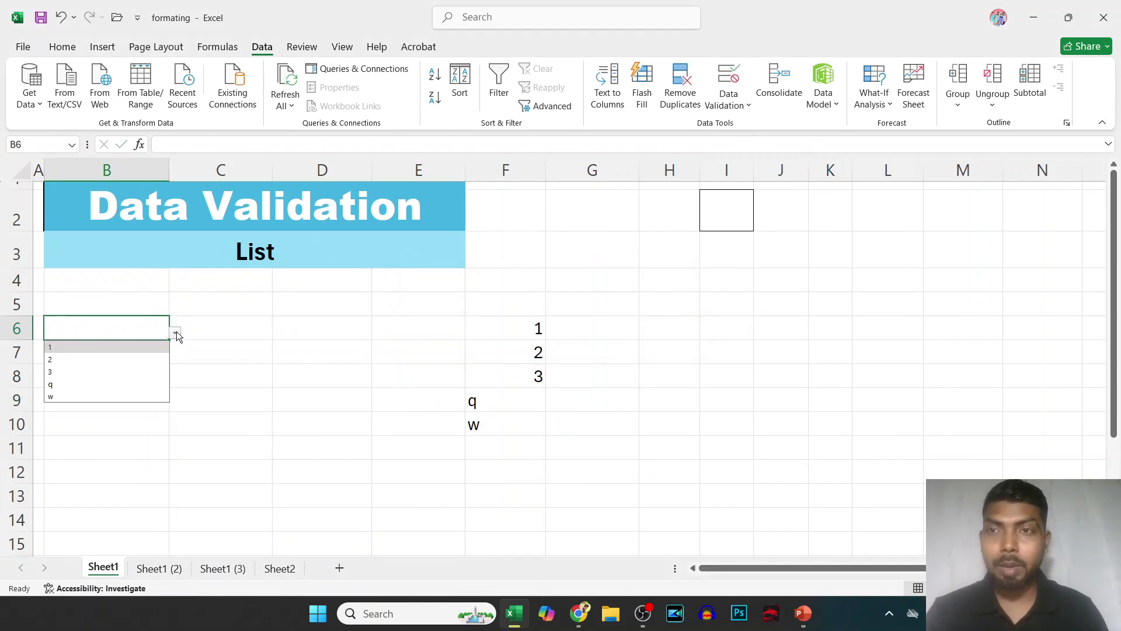
left_click(73, 373)
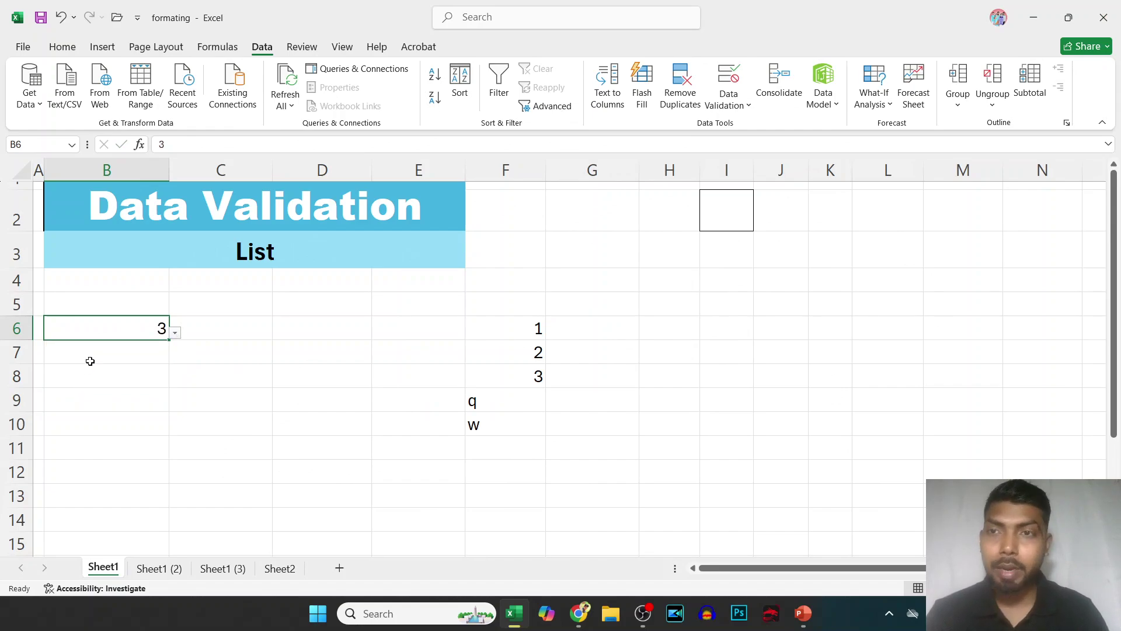
left_click(177, 334)
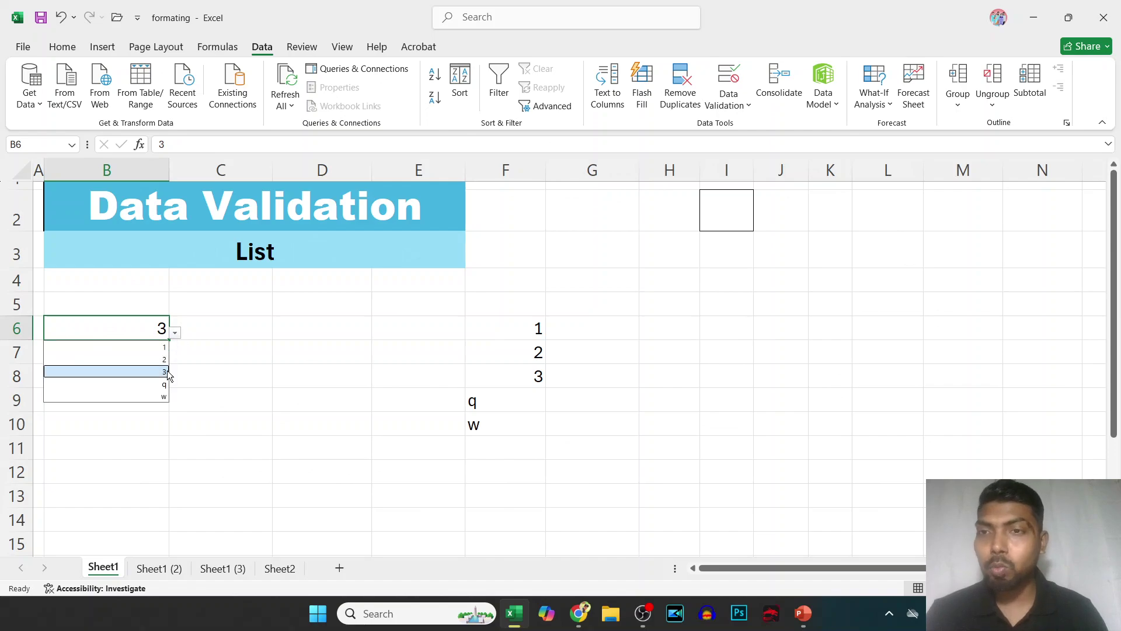
left_click(162, 397)
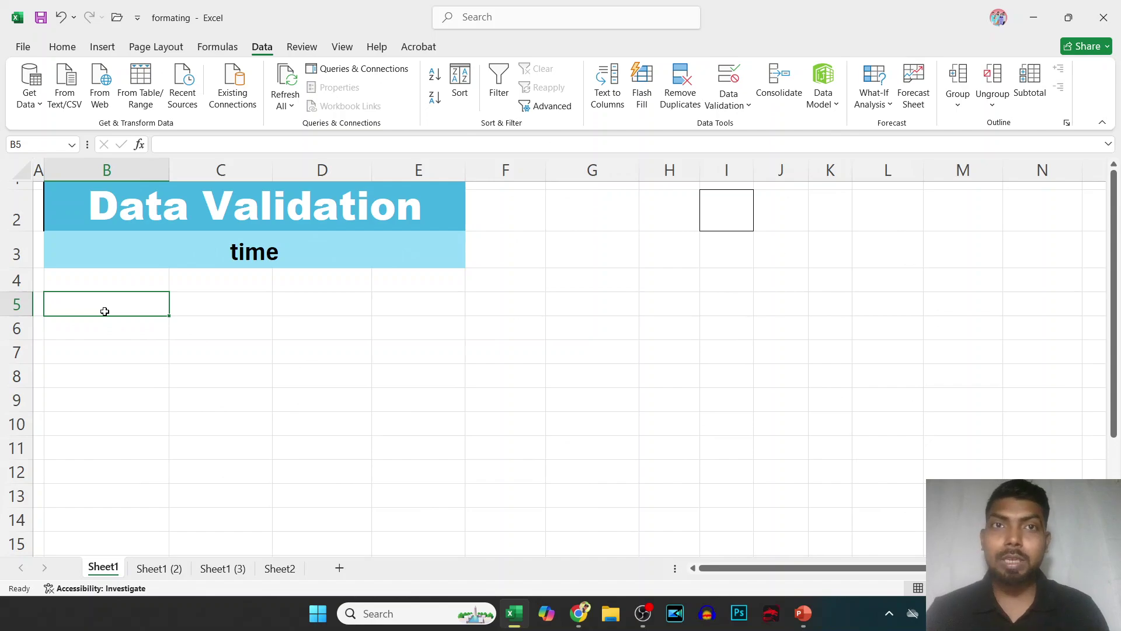
- Apply a data validation rule to cell B5 that allows a Time greater than 10:00
left_click(730, 111)
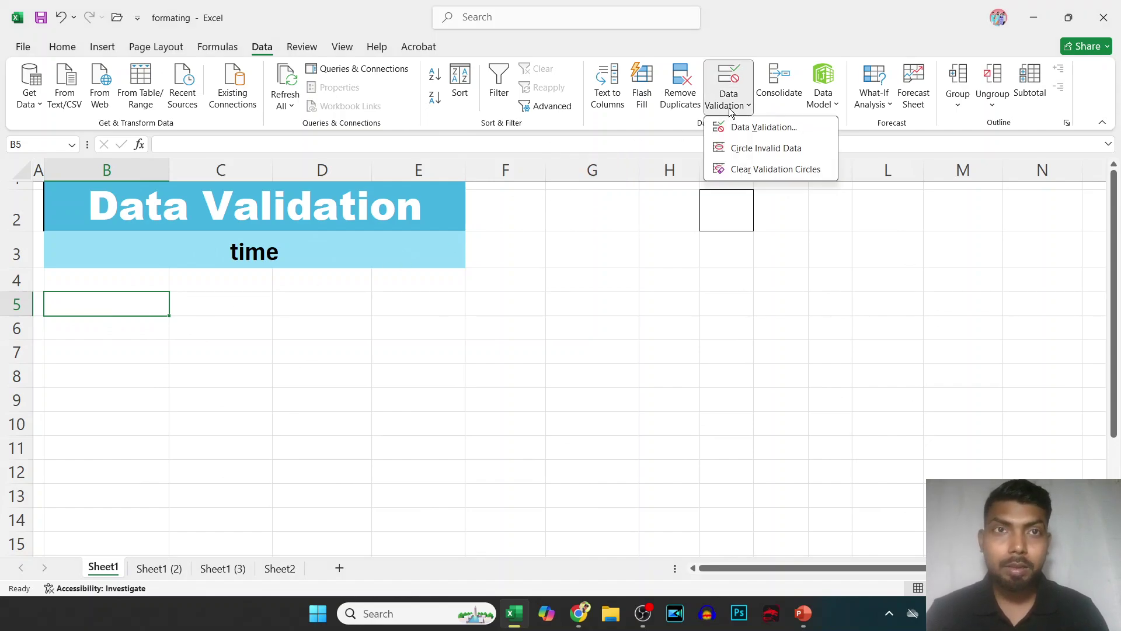
left_click(758, 127)
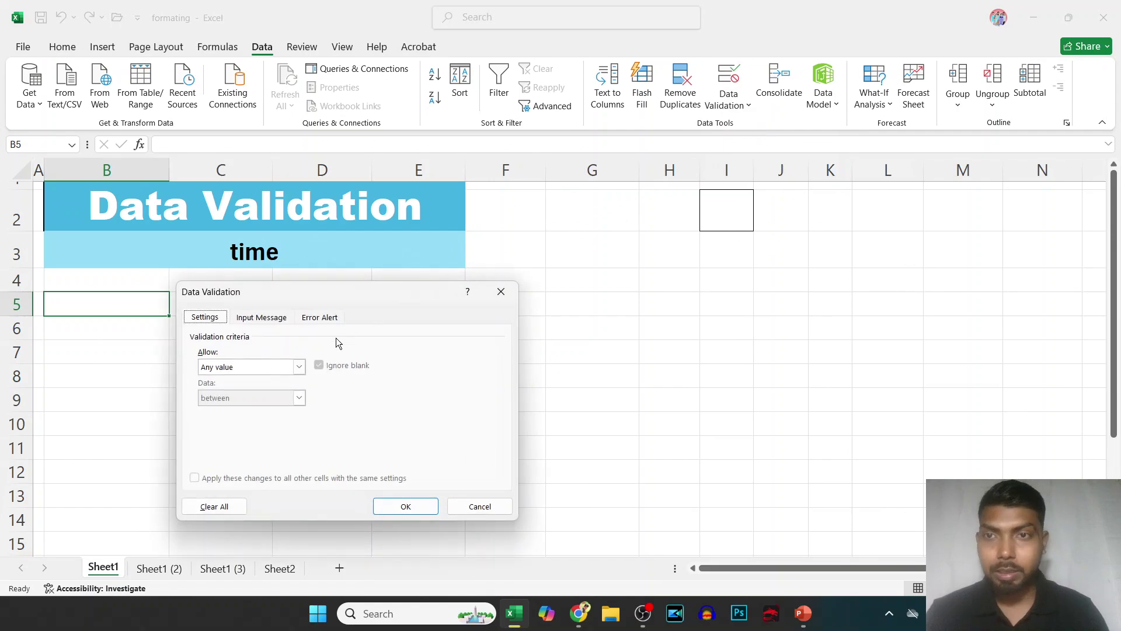
left_click(300, 367)
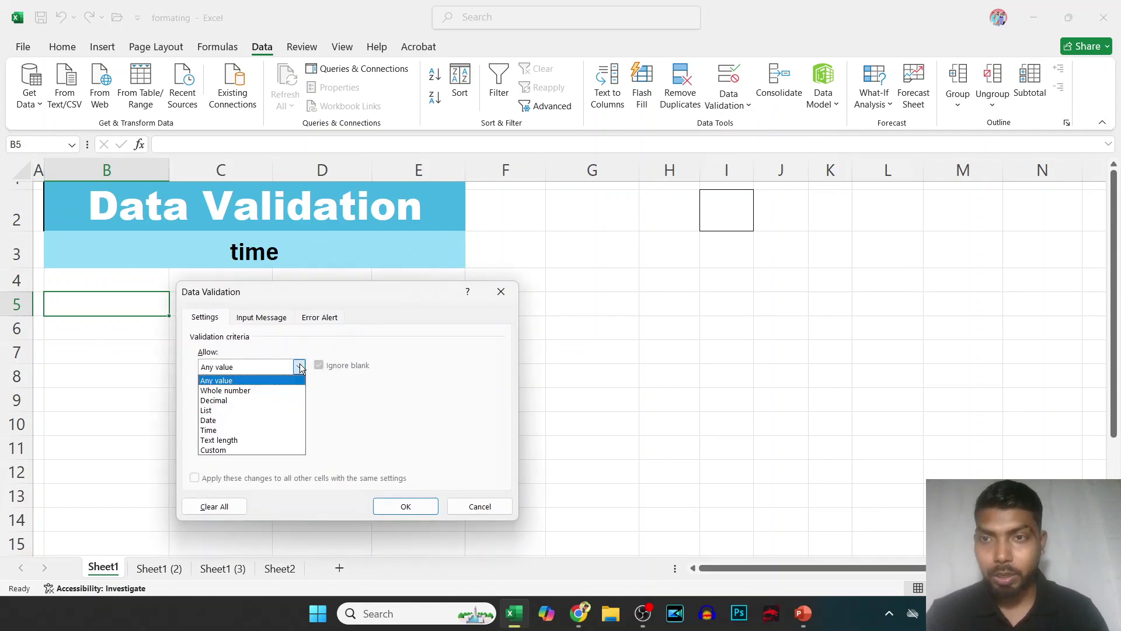
left_click(229, 430)
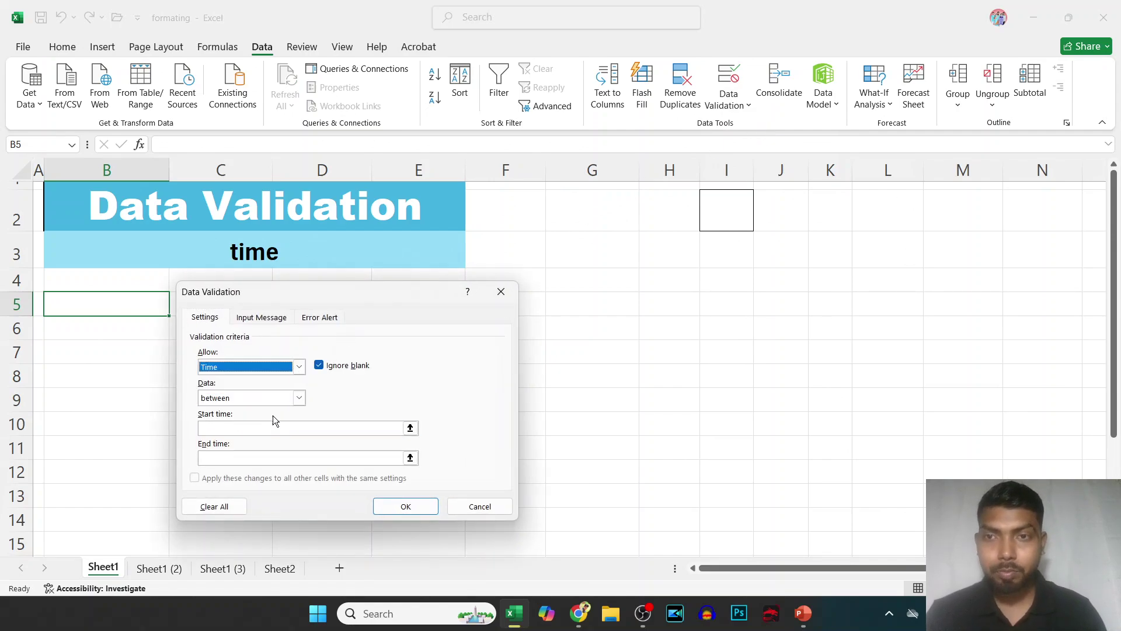
left_click(300, 398)
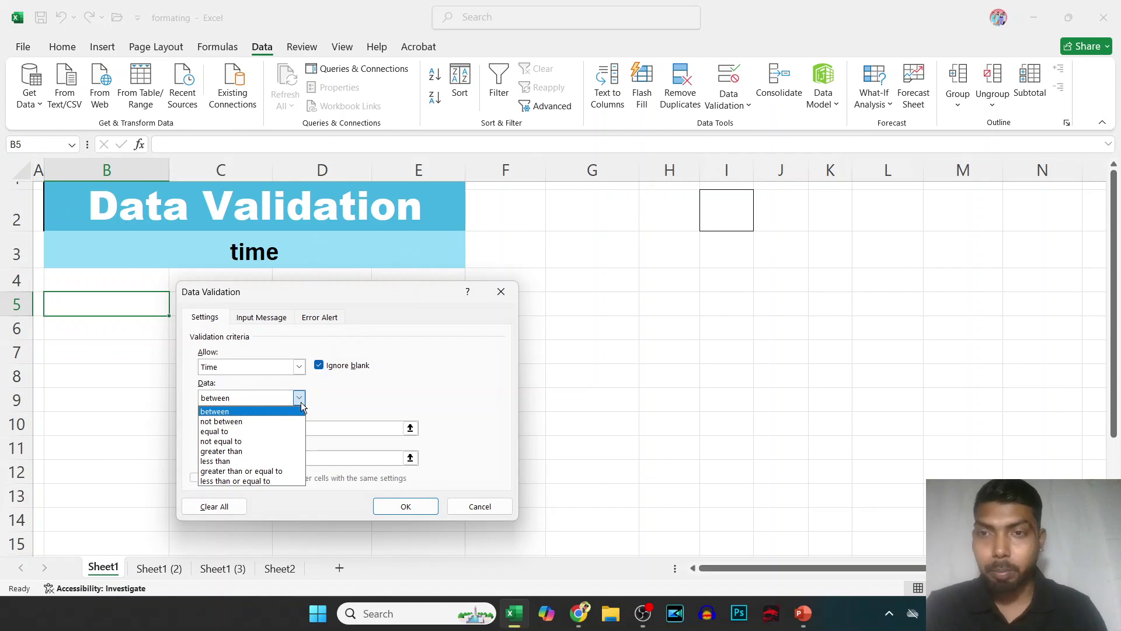
left_click(261, 450)
left_click(255, 429)
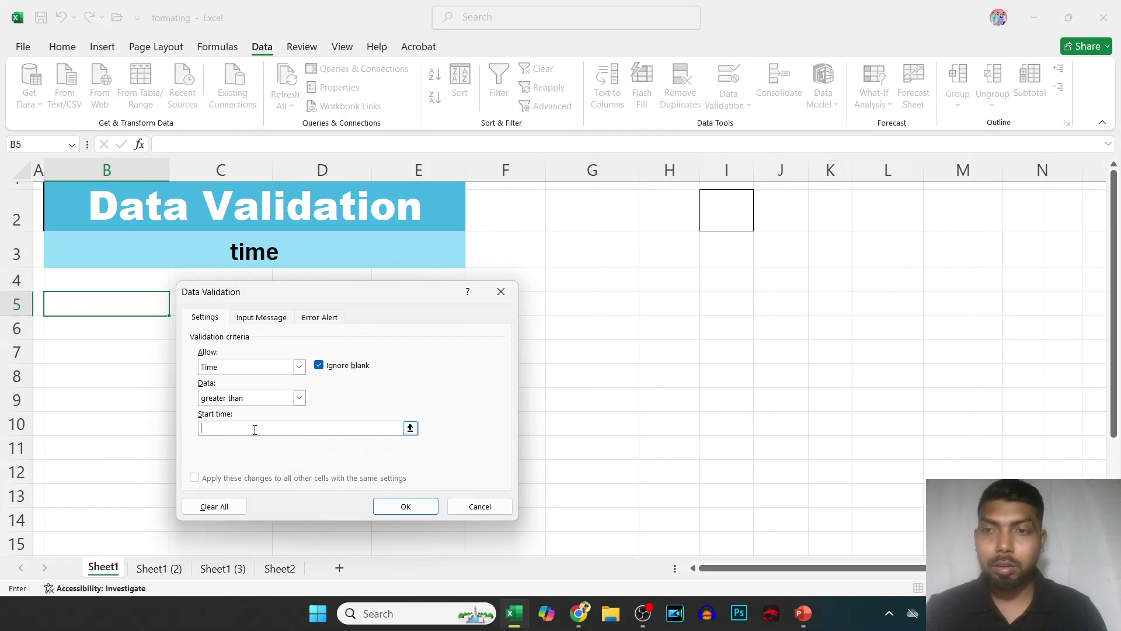
type("10")
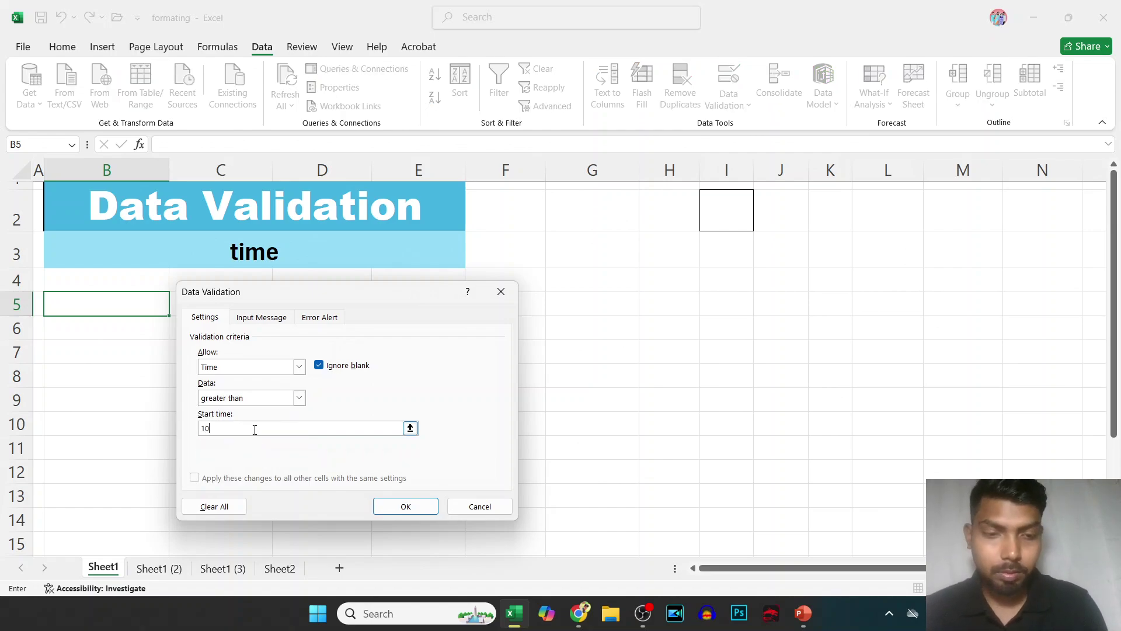
type(":00")
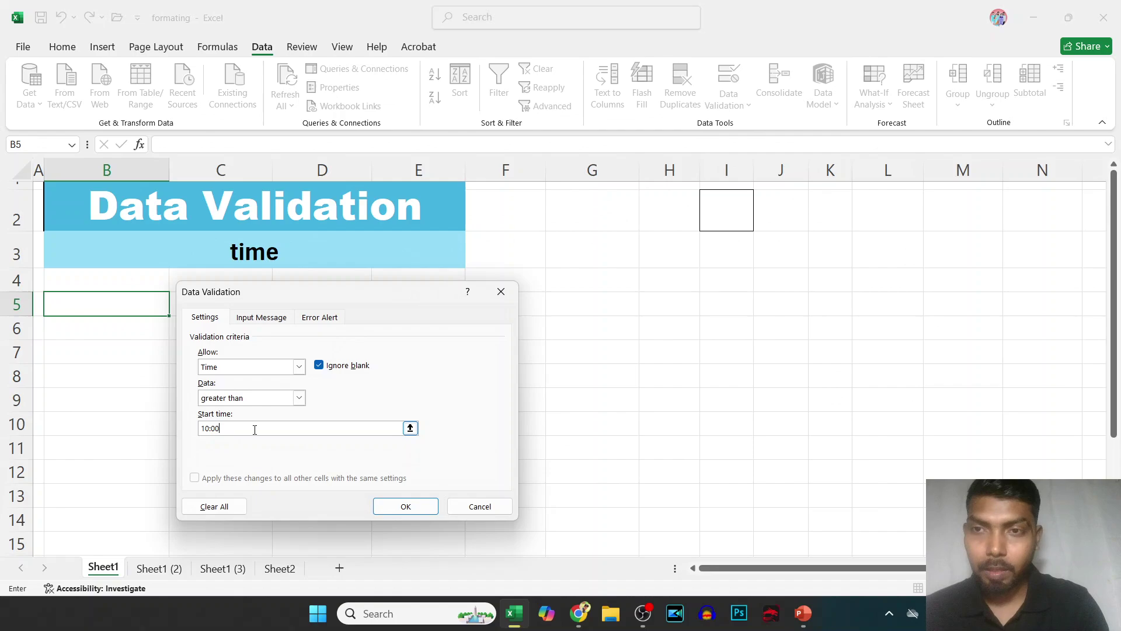
left_click(405, 508)
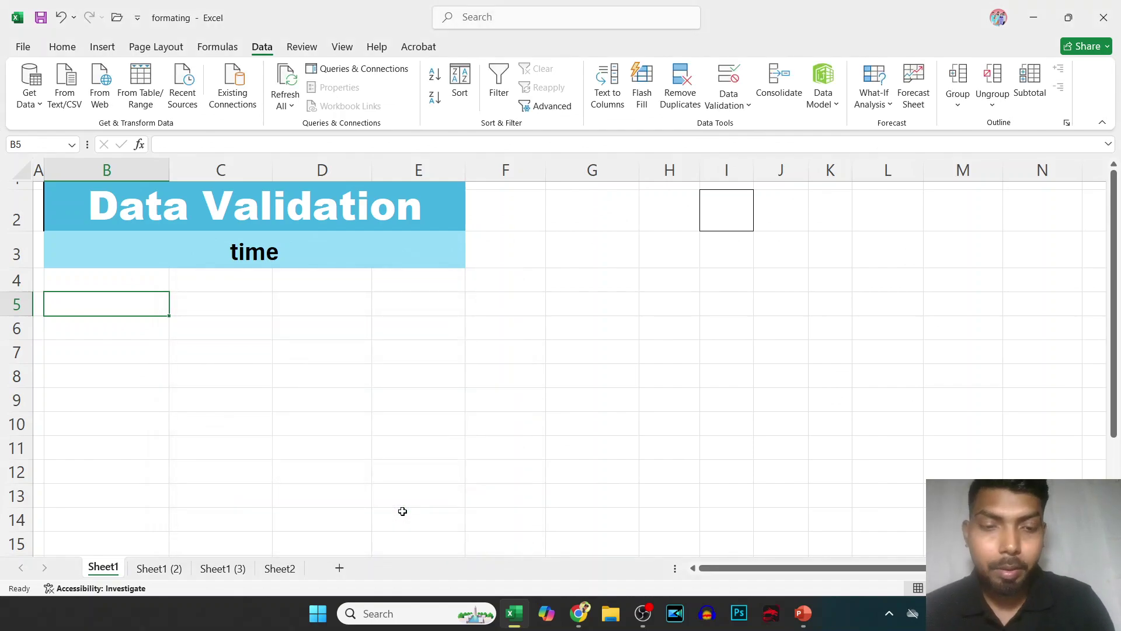
- Try to enter the time 9:00 in cell B5 and reopen the entry for a retry
type("9:")
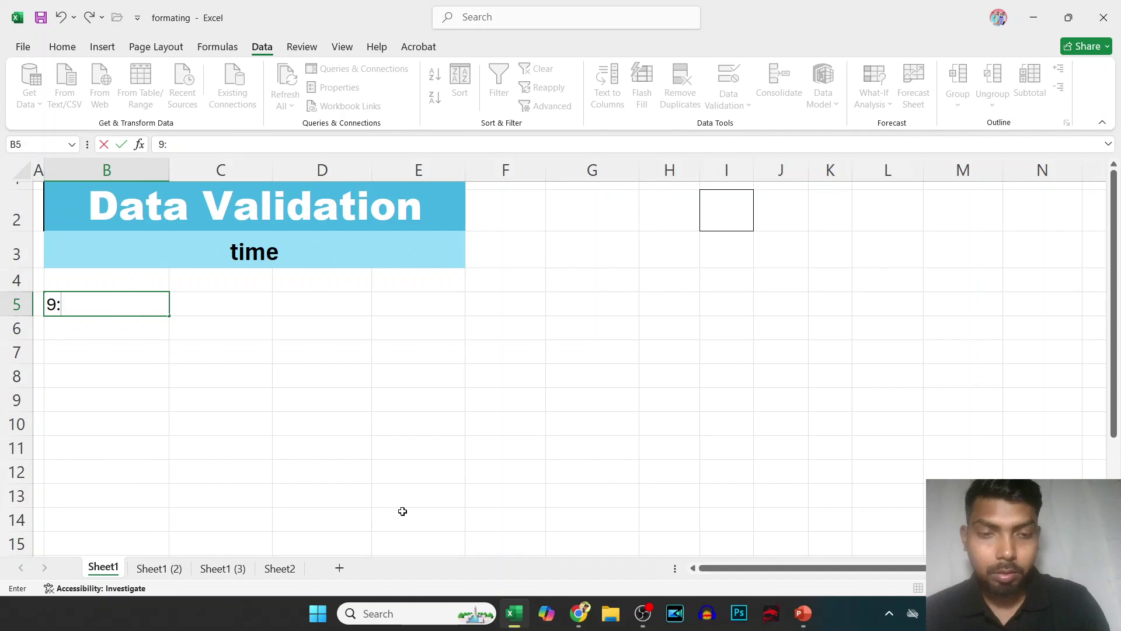
type("00")
key("Return")
key("Return")
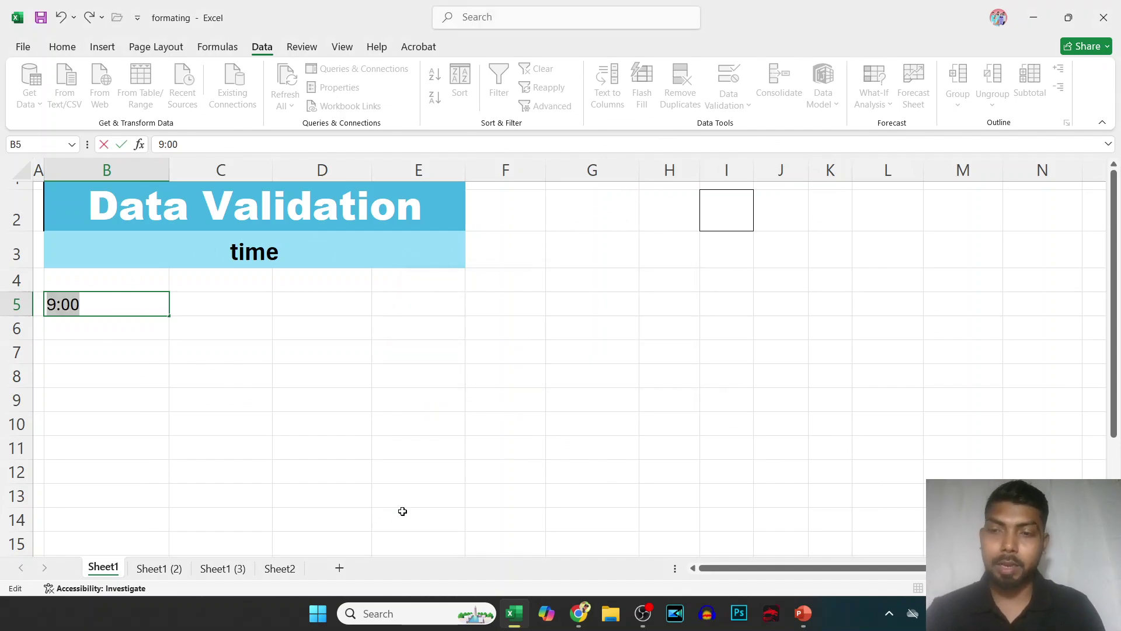
- Retry the entry in cell B5 with the time 11:00
key("BackSpace")
type("11")
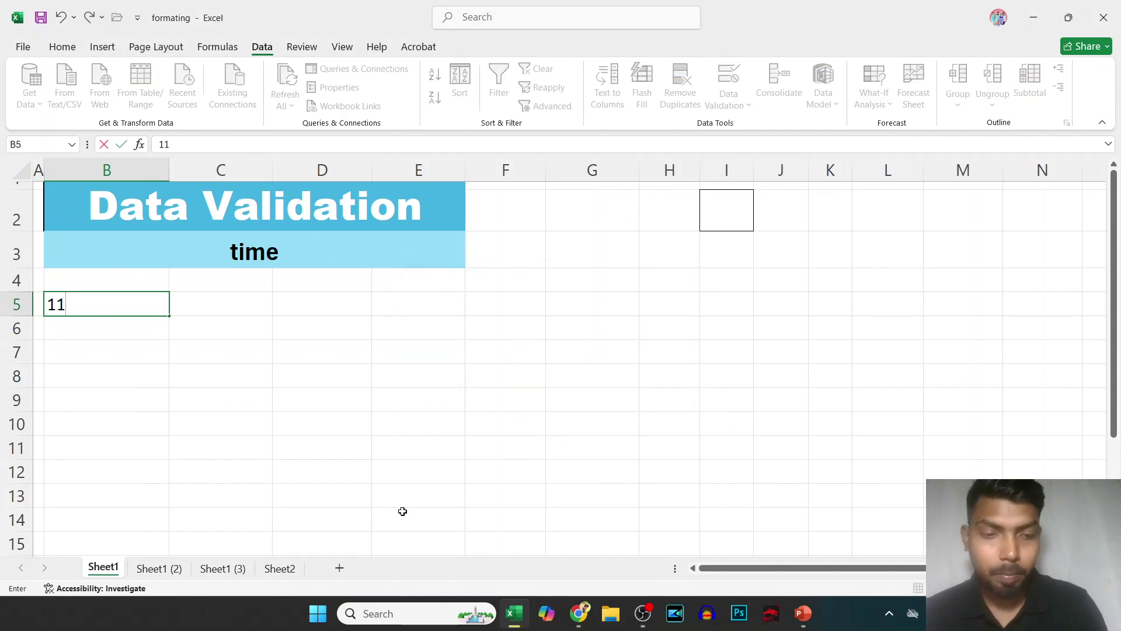
type(":00")
key("Return")
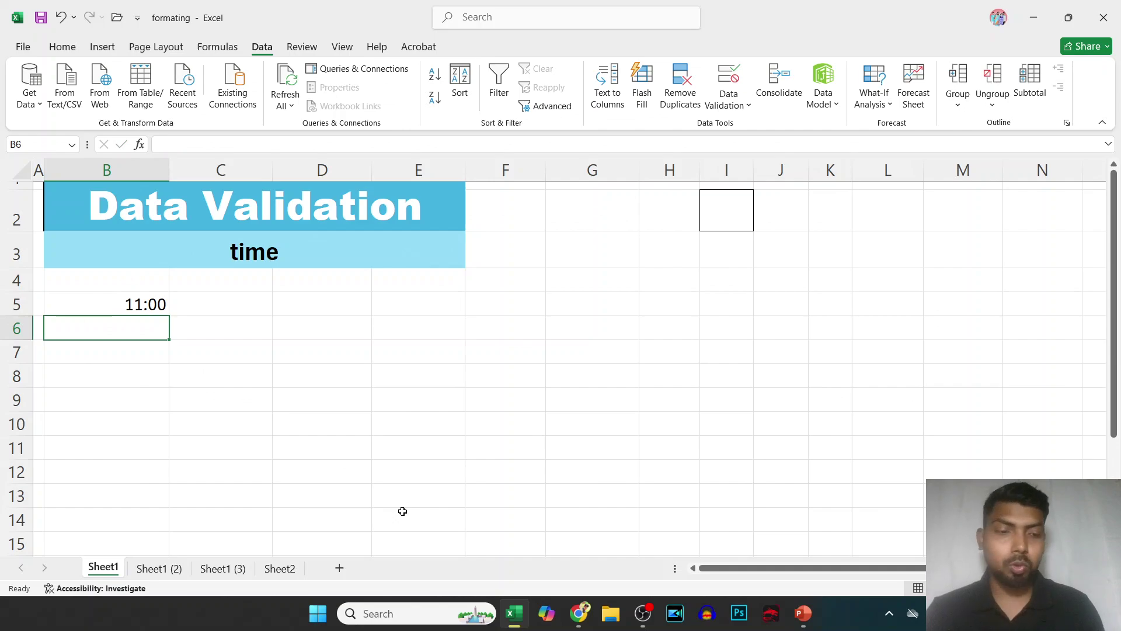
- Replace the time in cell B5 with 12:00 and reselect the cell
key("Up")
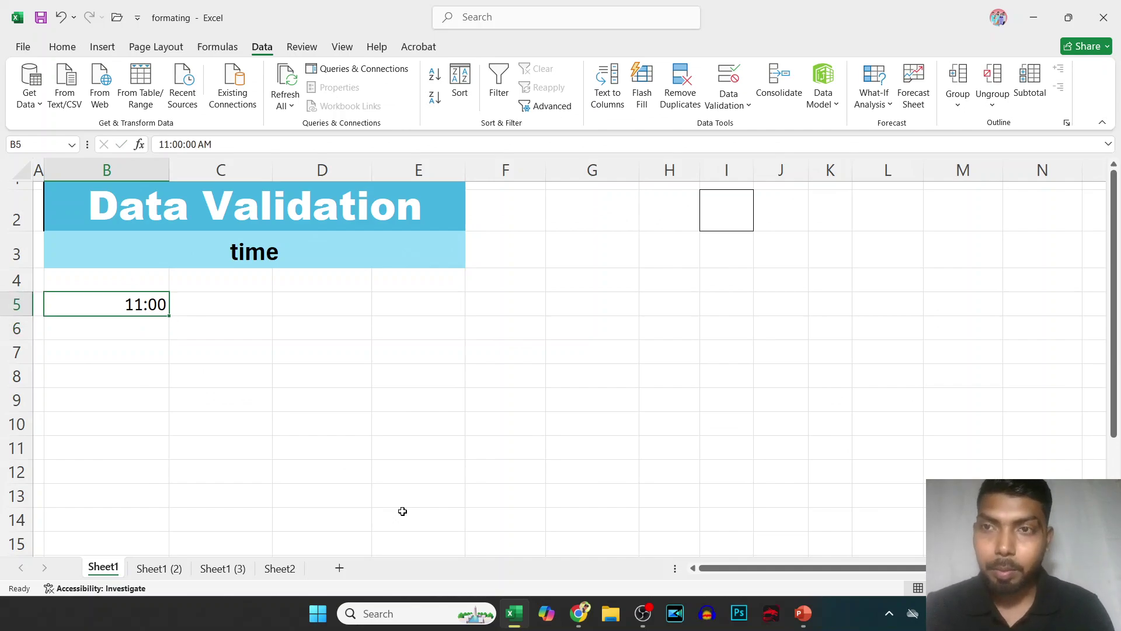
type("12:")
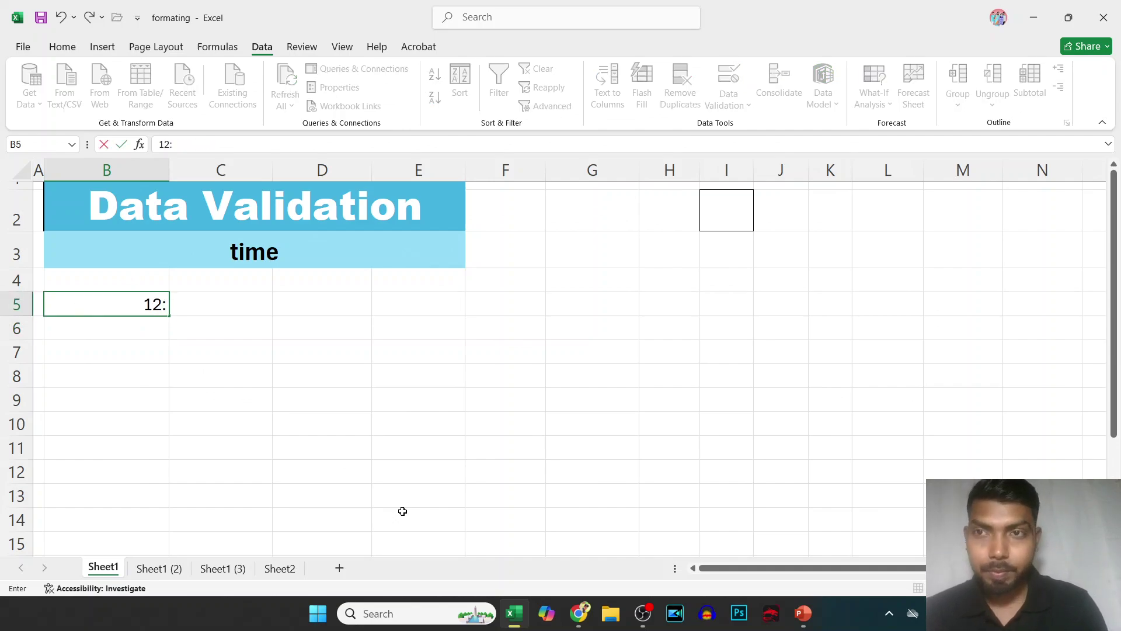
type("00")
key("Return")
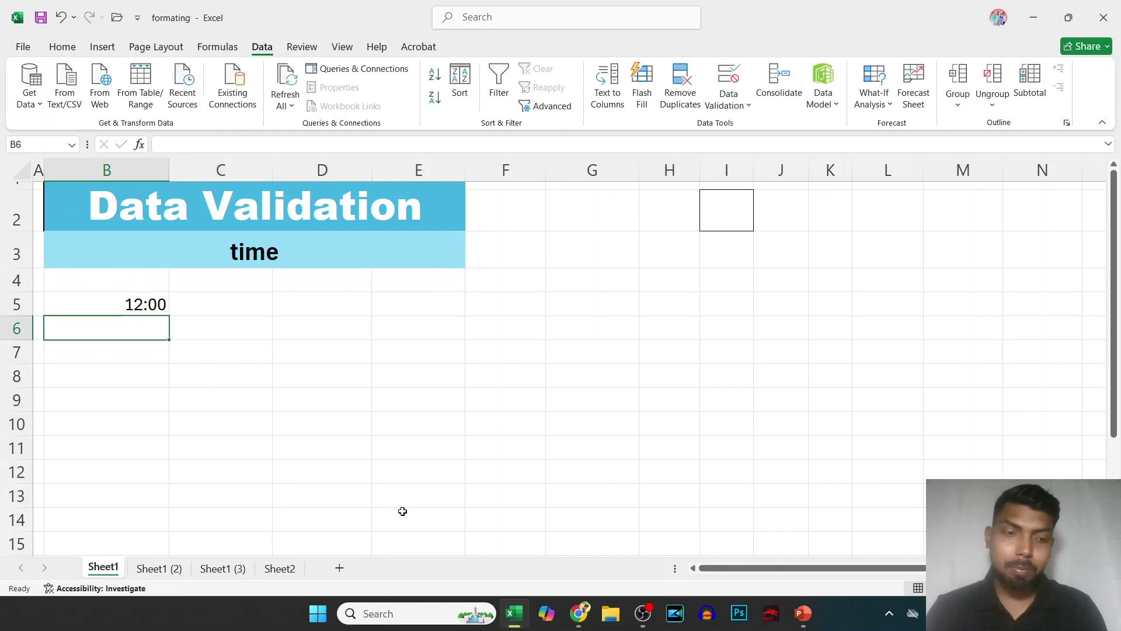
key("Up")
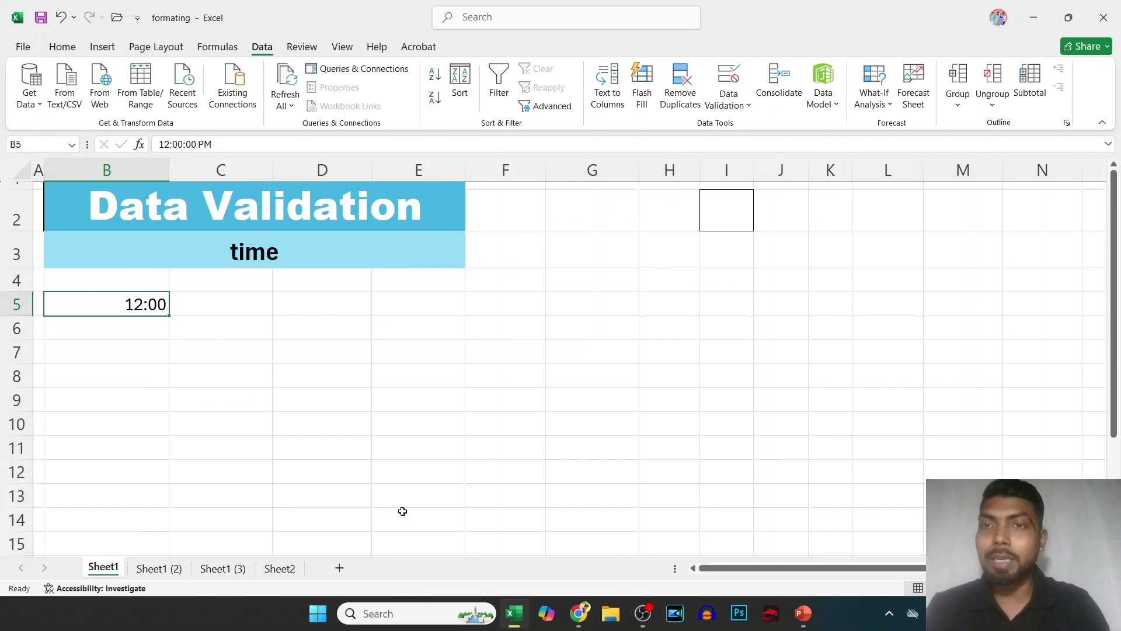
- Apply a data validation rule to cell B6 that allows a Text length less than 10
left_click(125, 320)
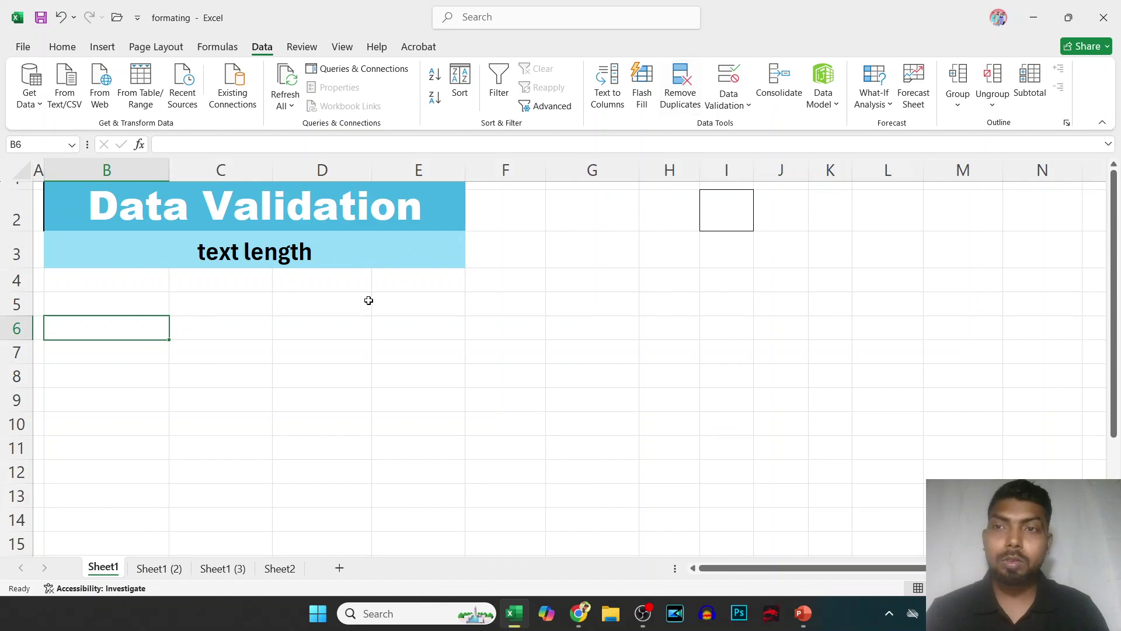
left_click(751, 114)
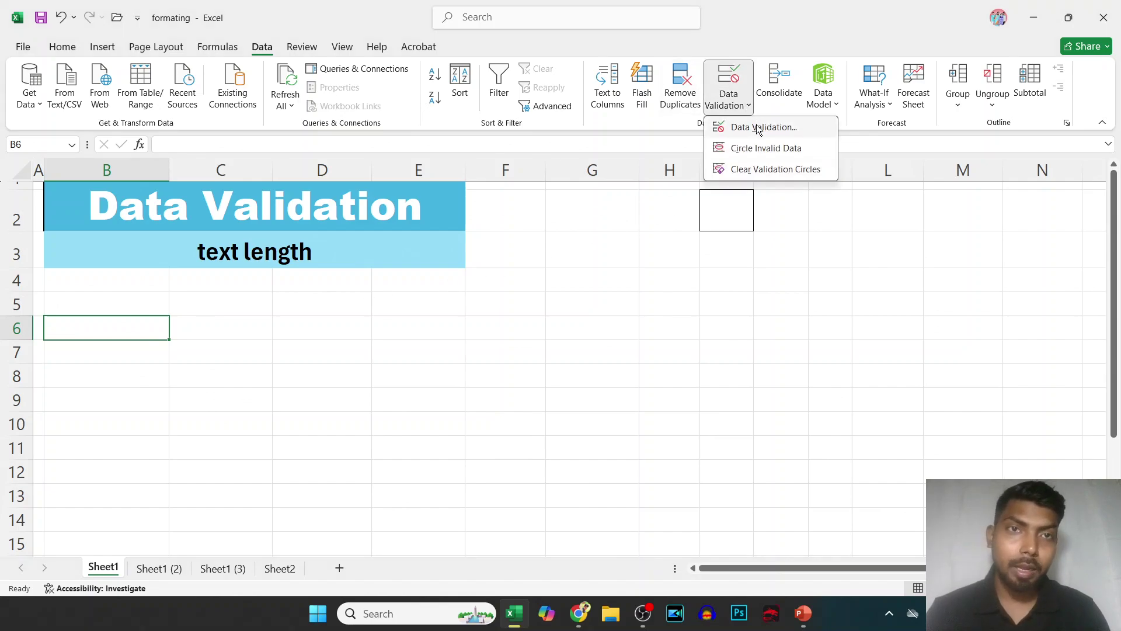
left_click(759, 127)
left_click(300, 366)
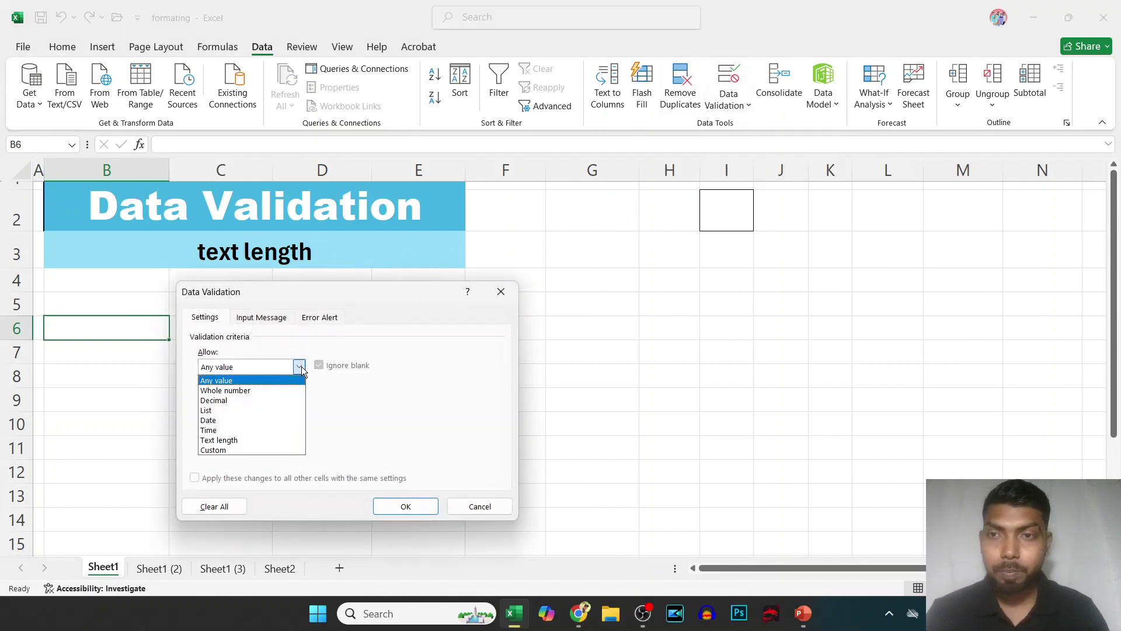
left_click(238, 439)
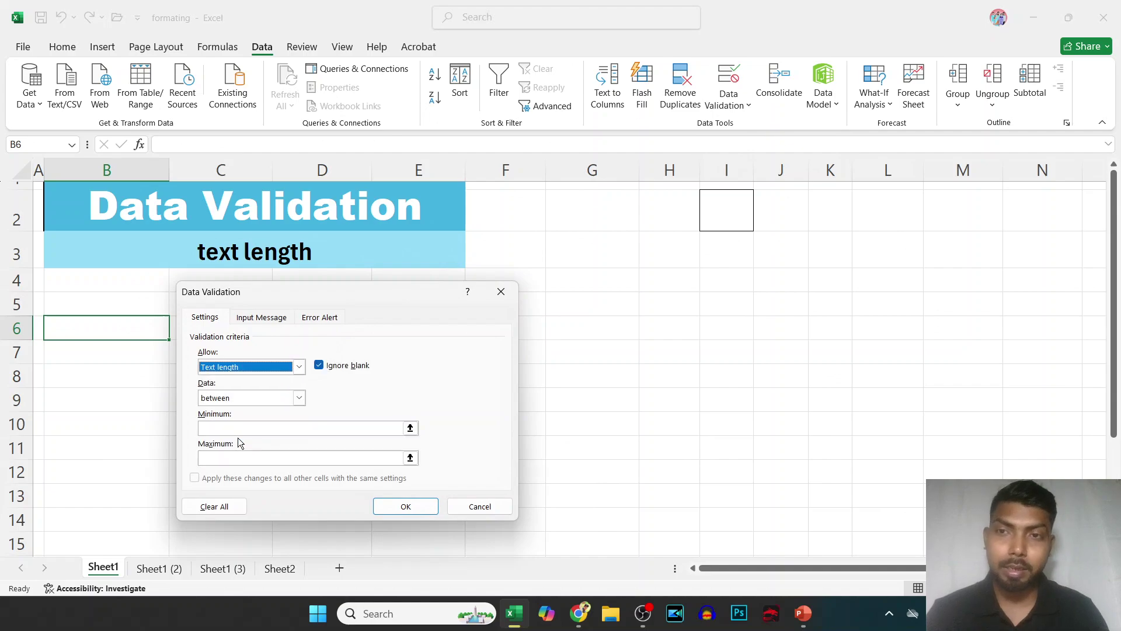
left_click(304, 398)
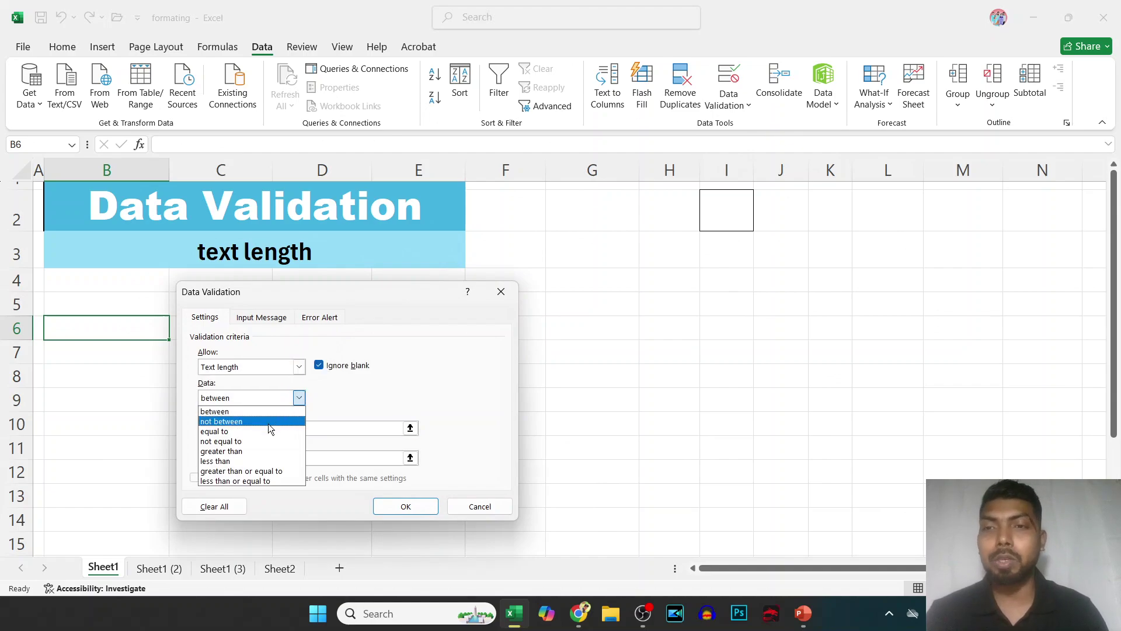
left_click(244, 461)
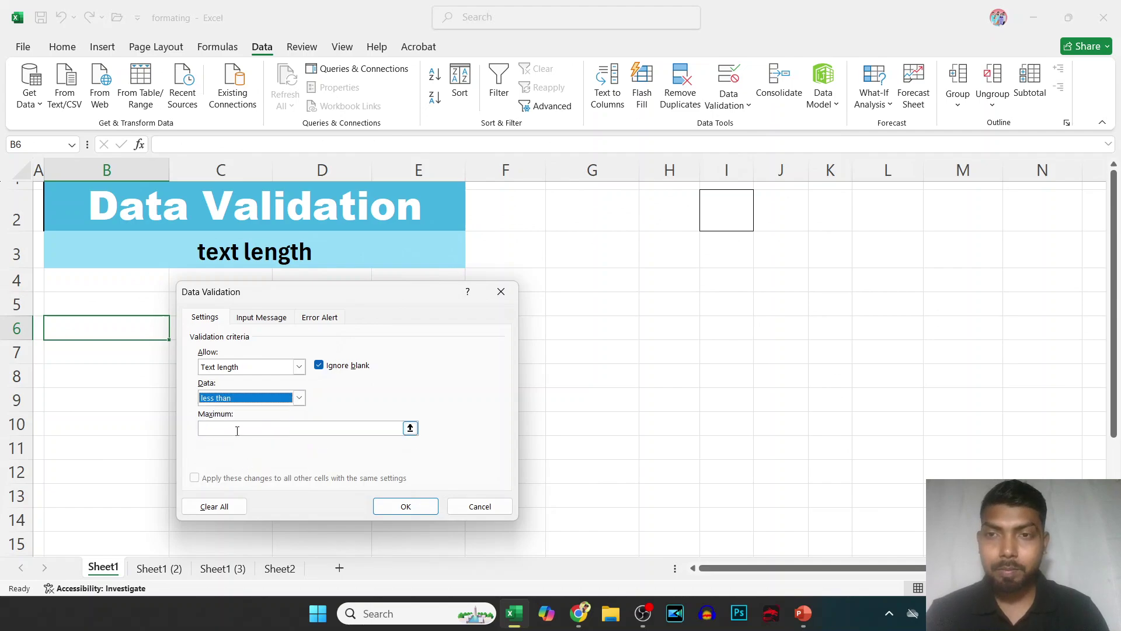
left_click(237, 430)
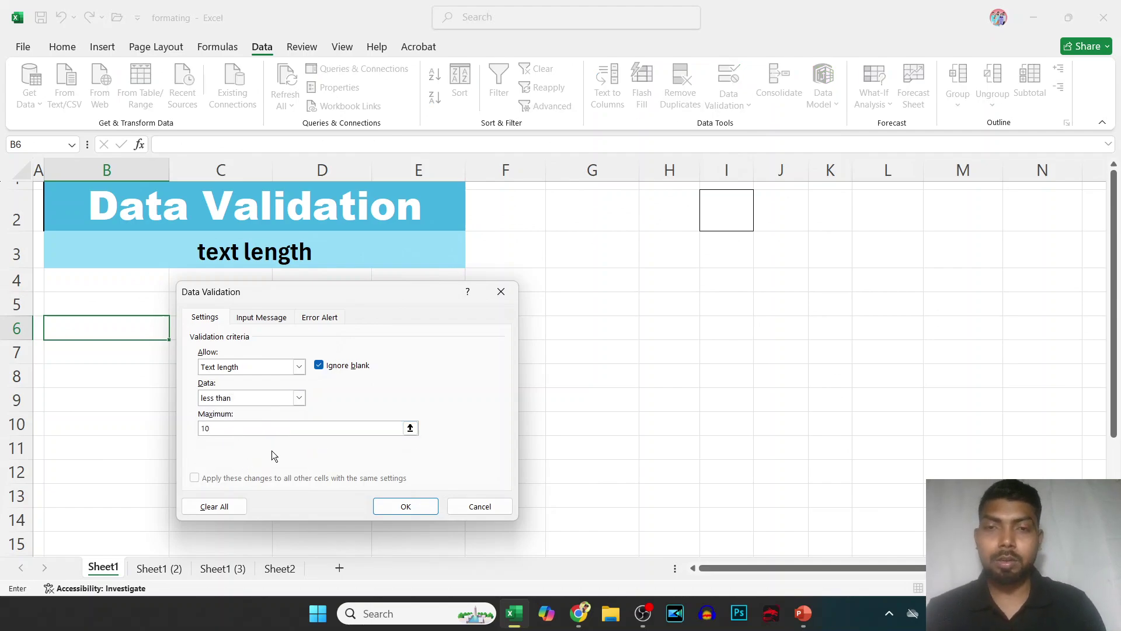
left_click(403, 507)
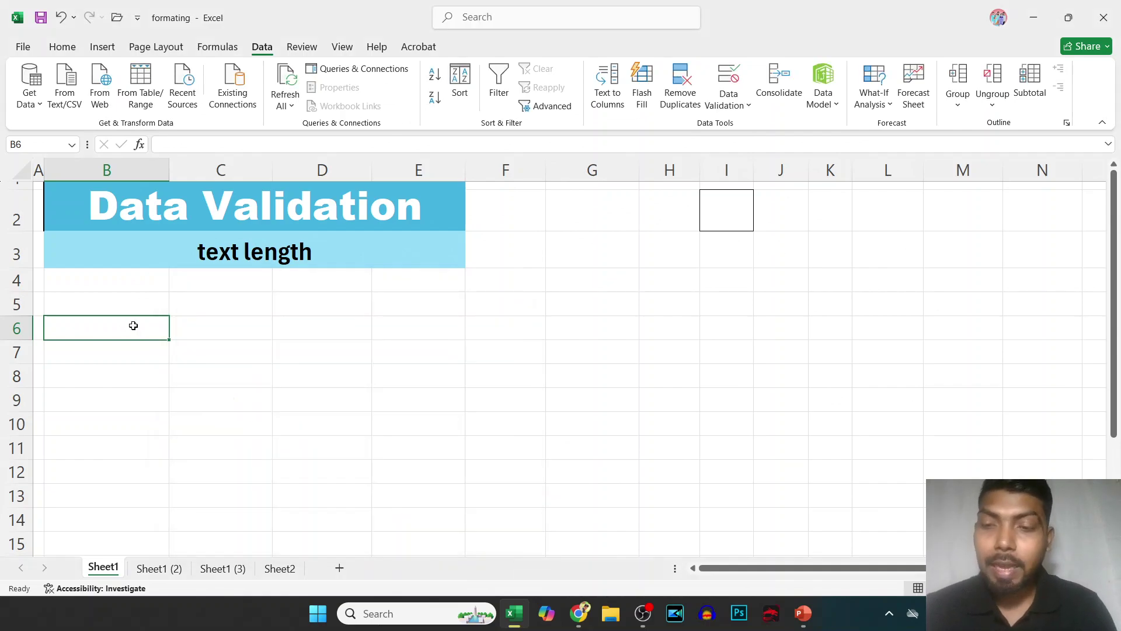
- Enter ydsj in cell B6, try to replace it with kdgfkjdshgfsi, and reopen the entry for a retry
type("ydsj")
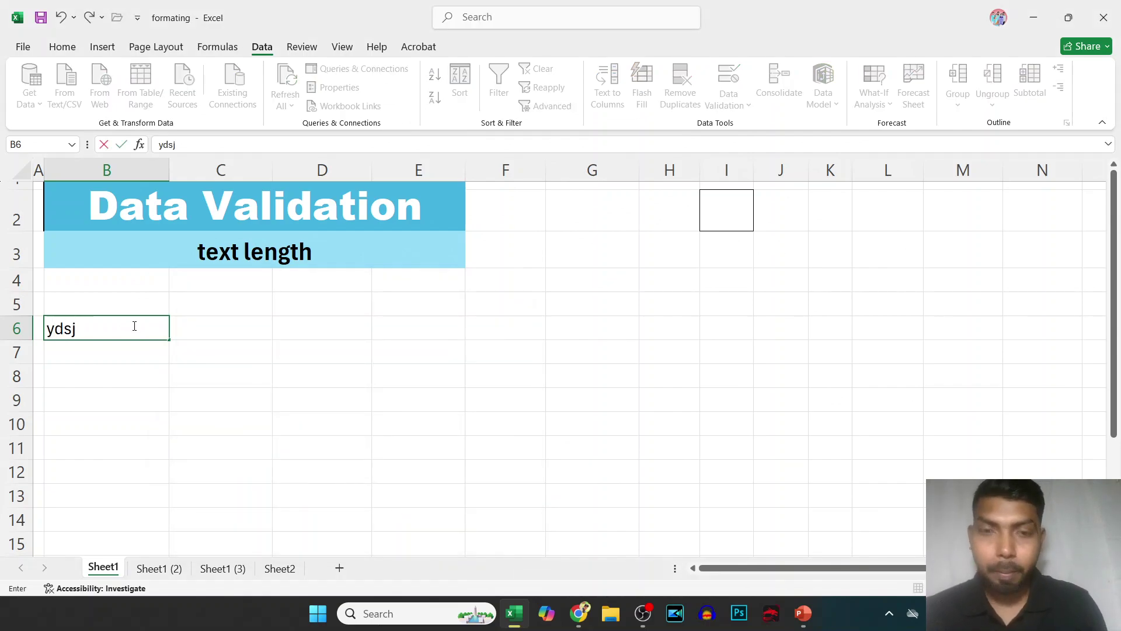
key("Return")
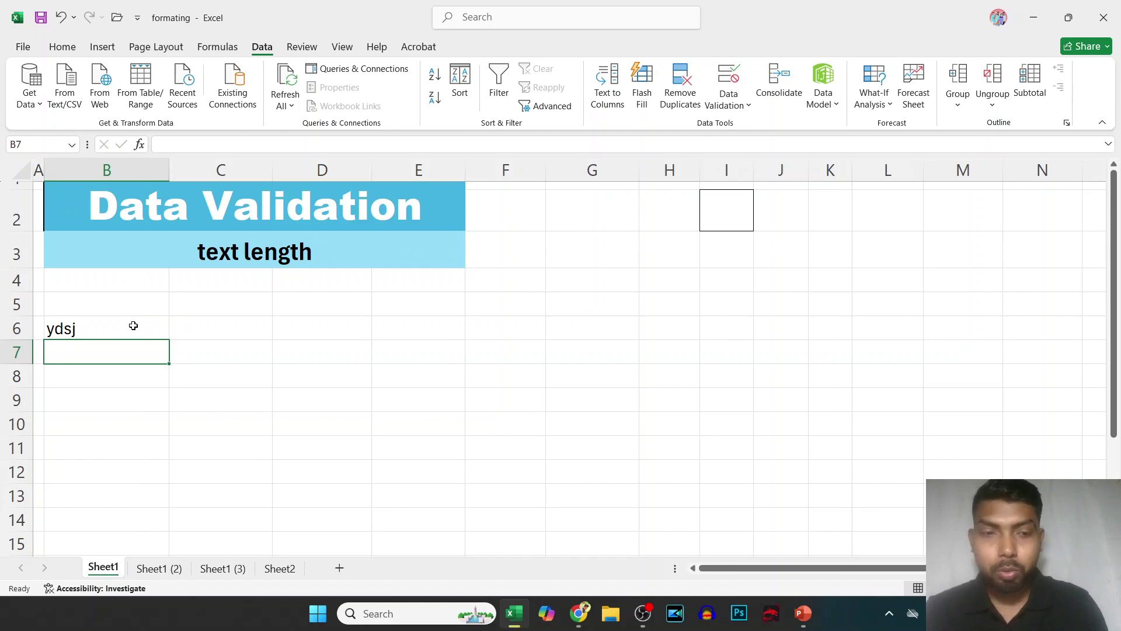
left_click(133, 325)
type("kdgfkjdshgfsi")
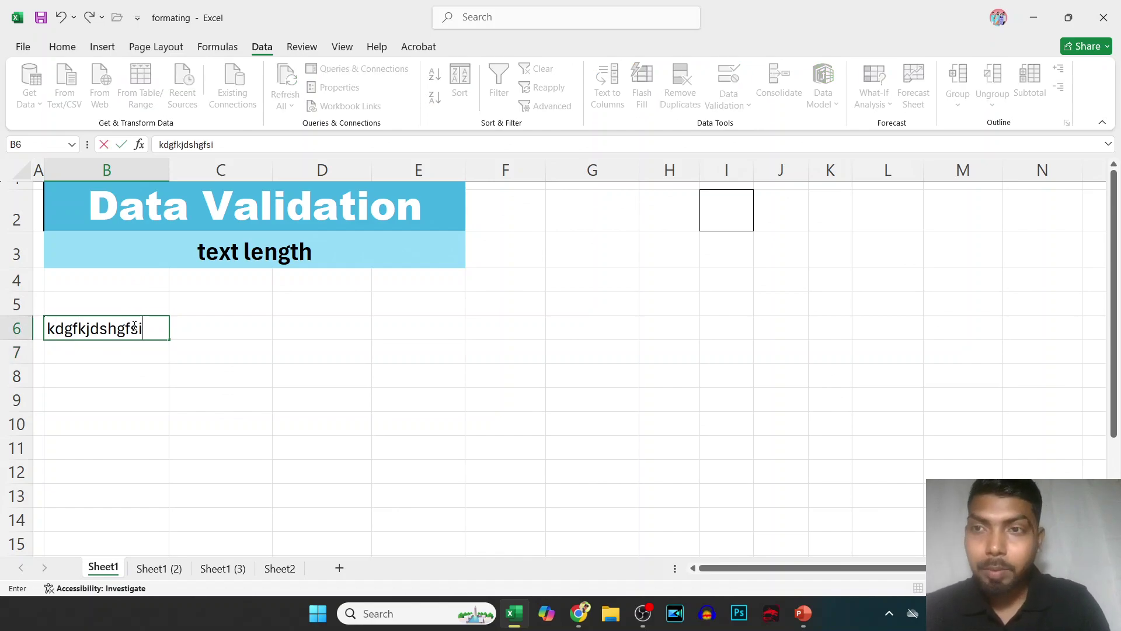
key("Return")
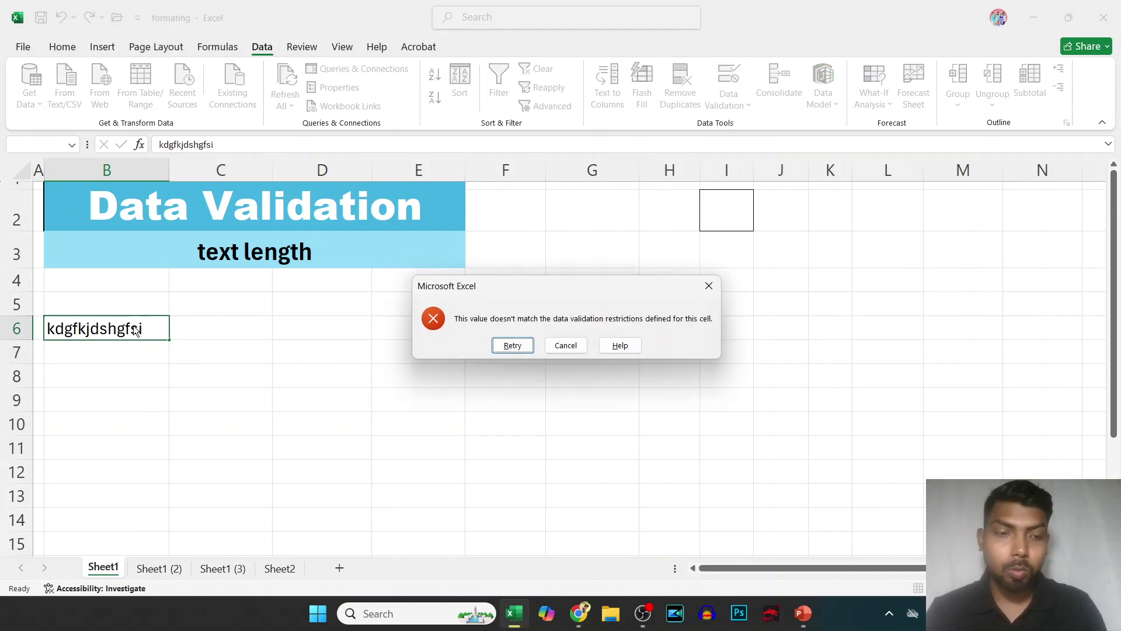
key("Return")
- Retry the entry in cell B6 with kujhj and replace that text with dkrrhr
key("BackSpace")
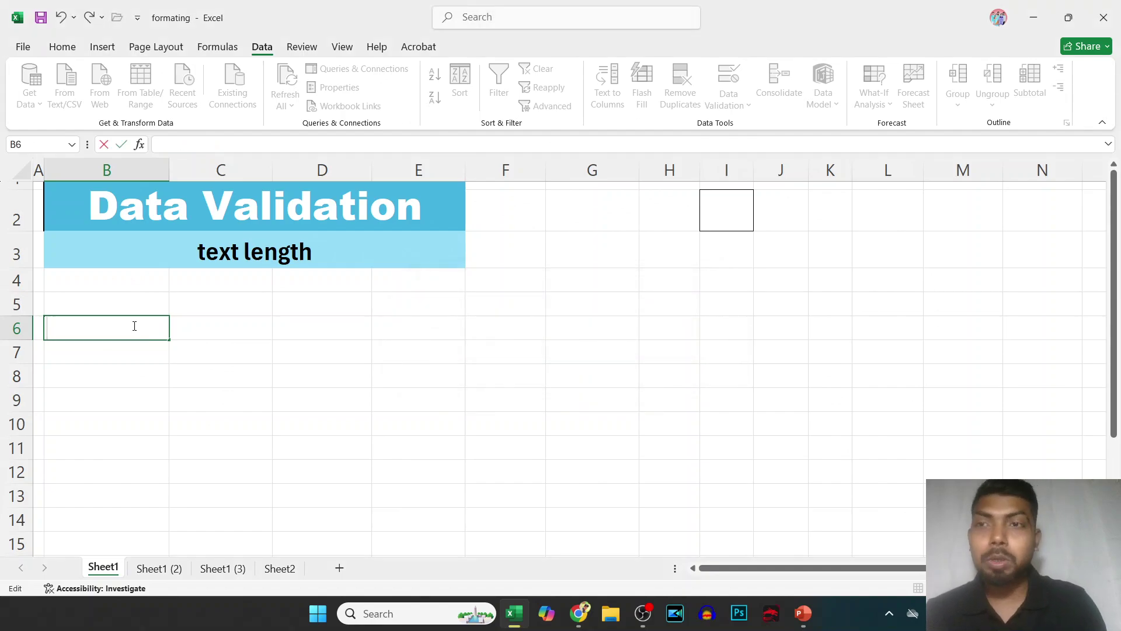
type("ku")
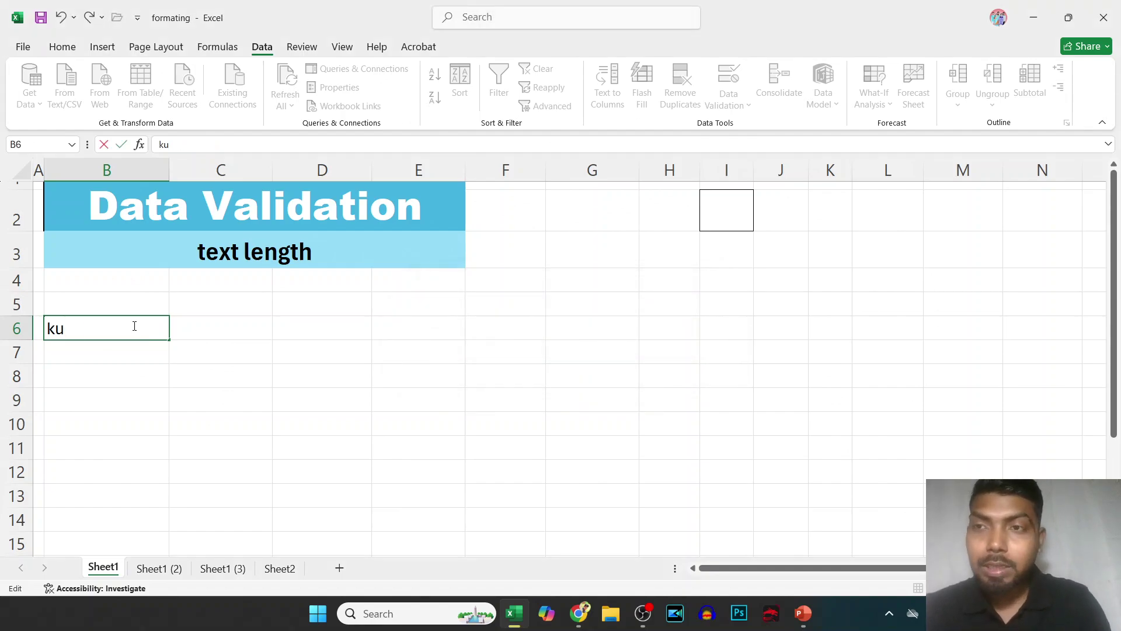
type("jhj")
key("Return")
left_click(133, 326)
type("dkrrhr")
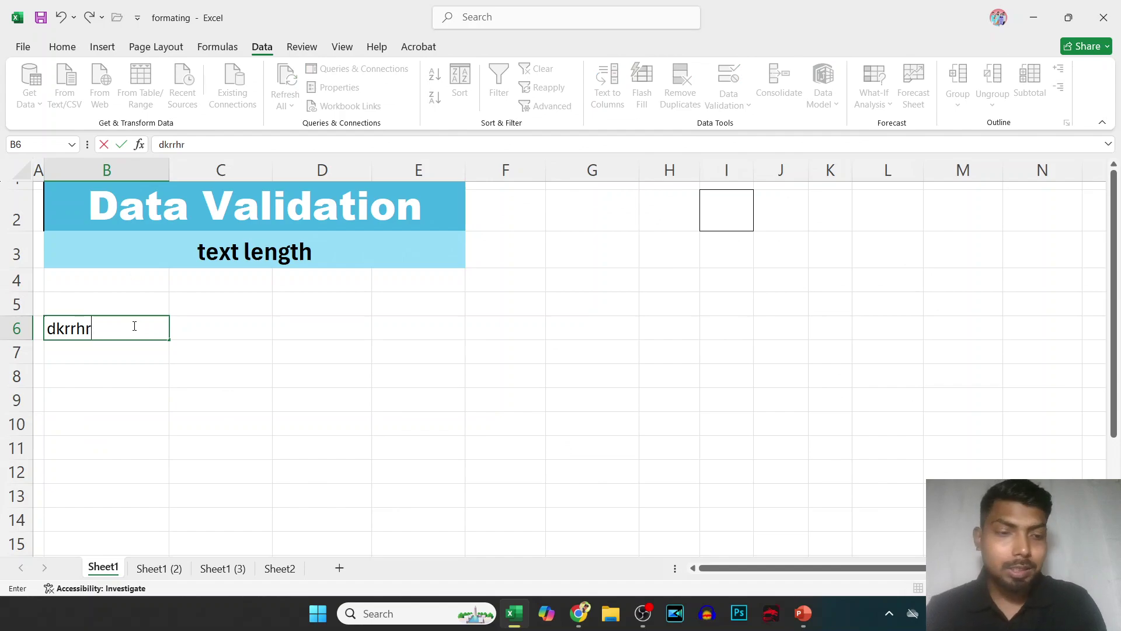
key("Return")
- Try to replace the text in cell B6 with kdfhglsduhgiu and cancel the entry
left_click(134, 326)
type("kdfhglsduhgiu")
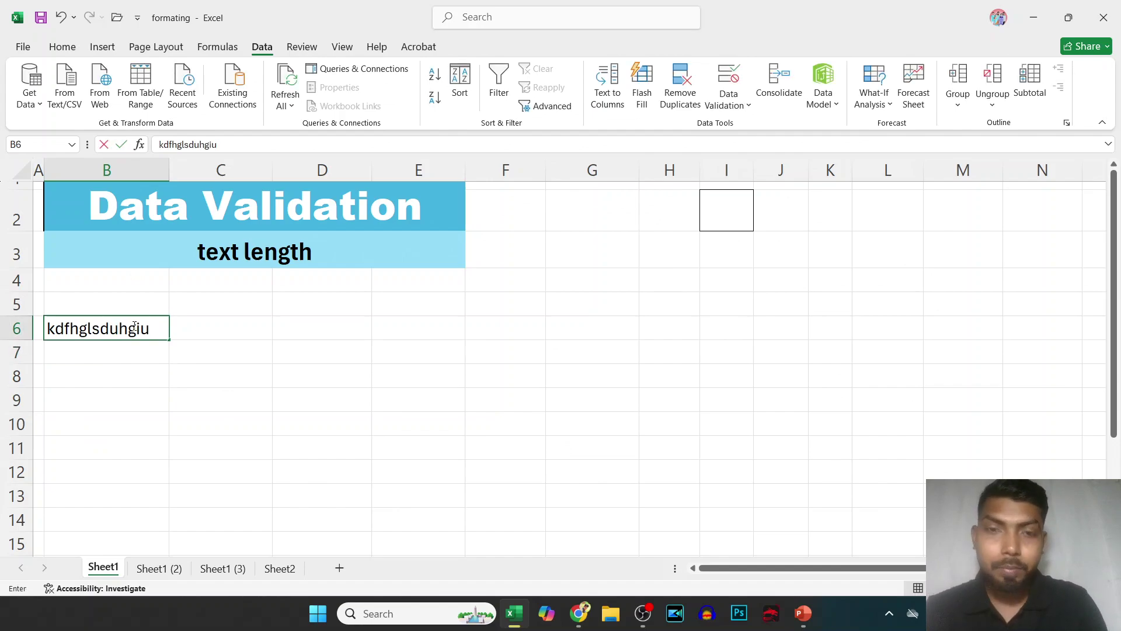
key("Return")
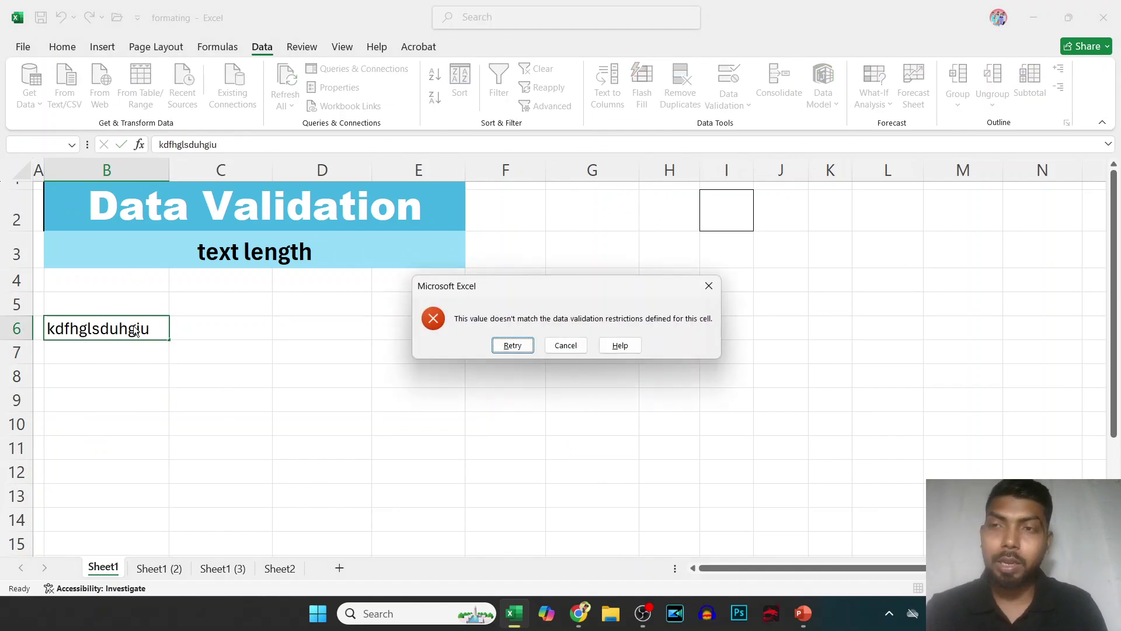
key("Escape")
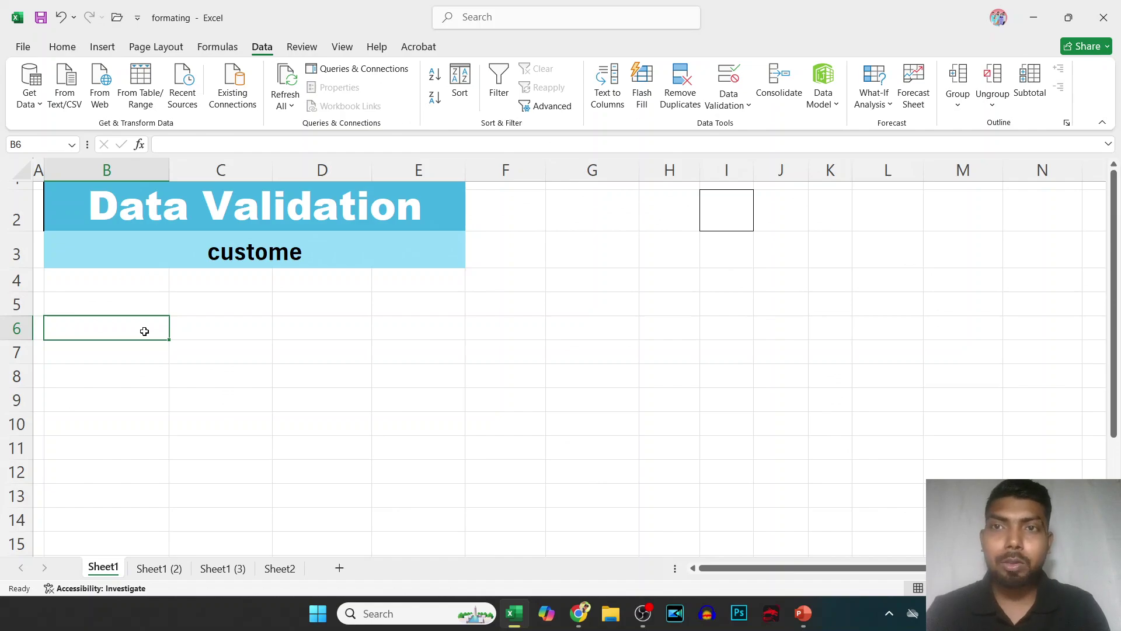
- Apply a Custom data validation rule to cell B6 with the formula =B6=C5*30
left_click(727, 103)
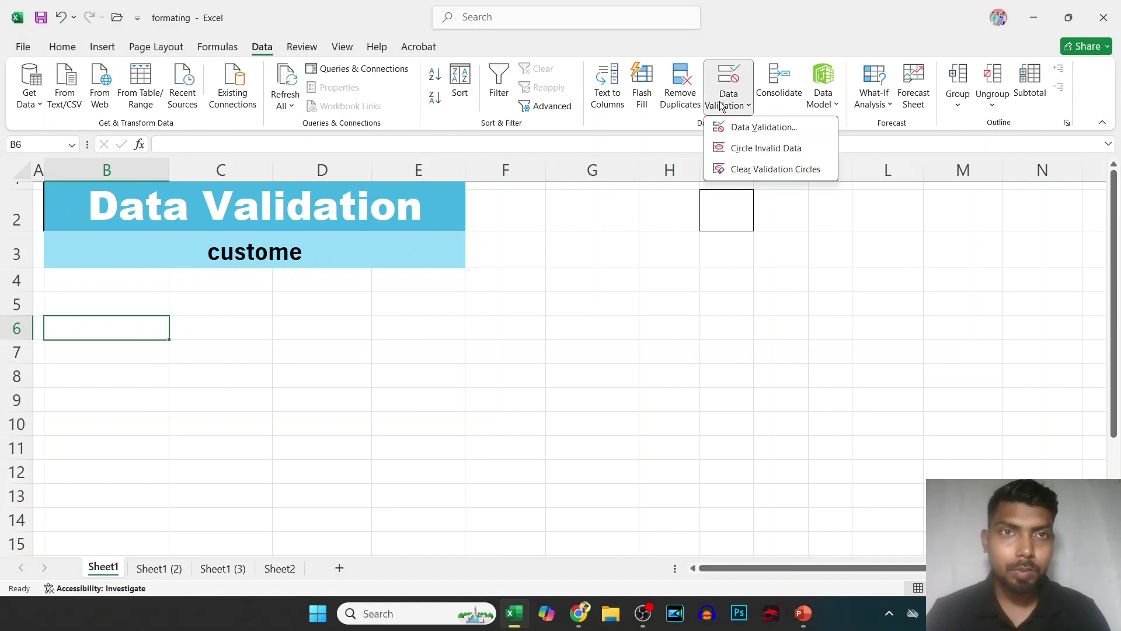
left_click(760, 127)
left_click(391, 364)
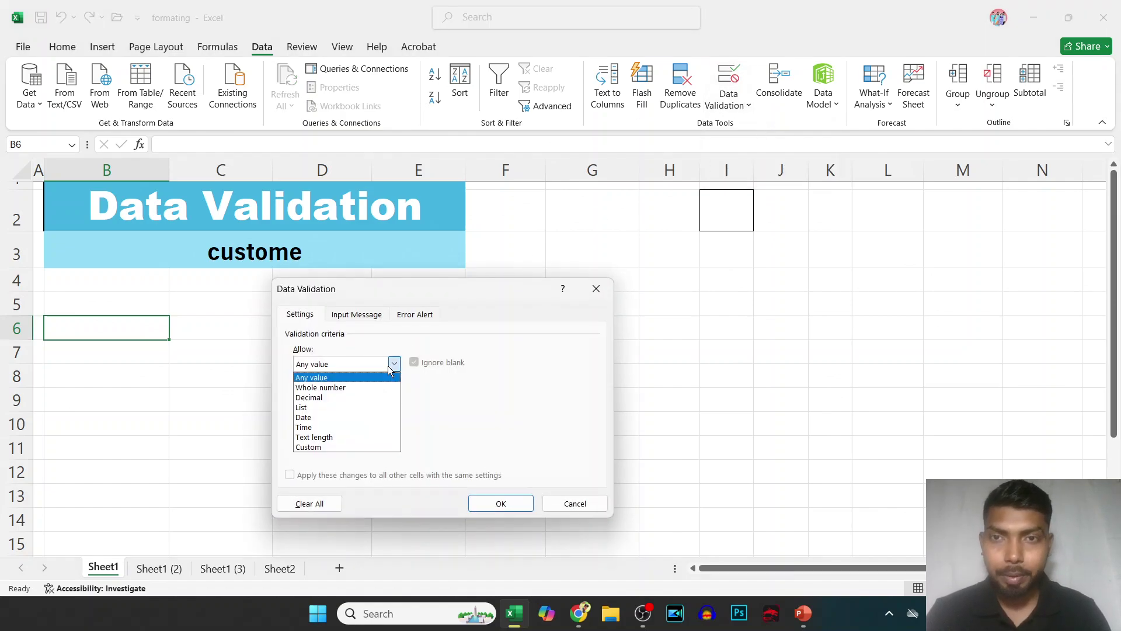
left_click(334, 448)
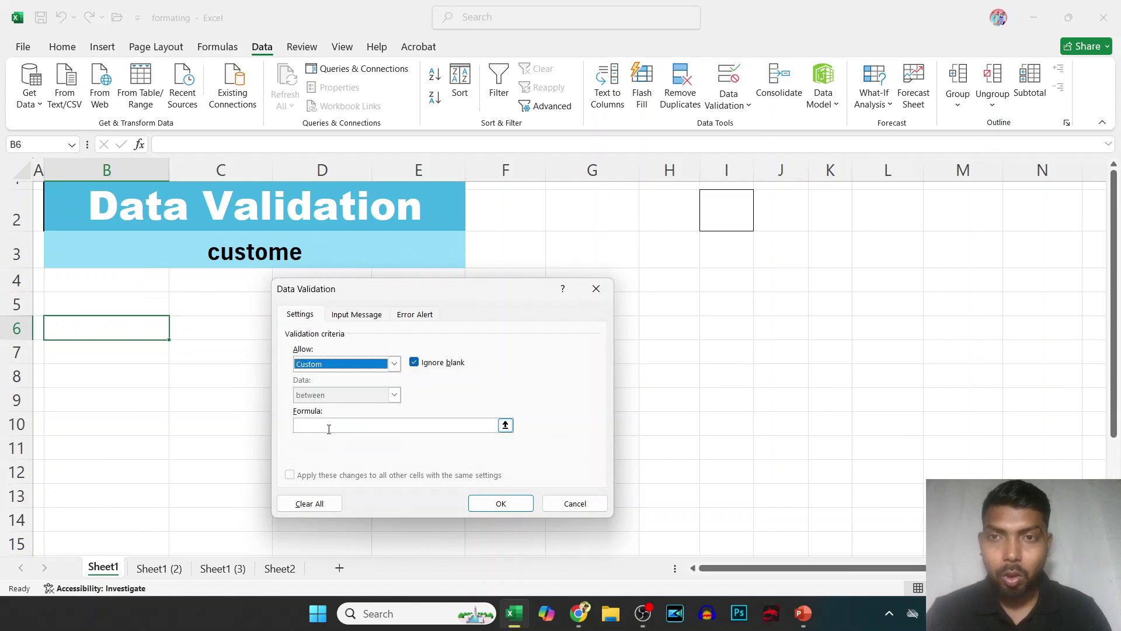
left_click(328, 428)
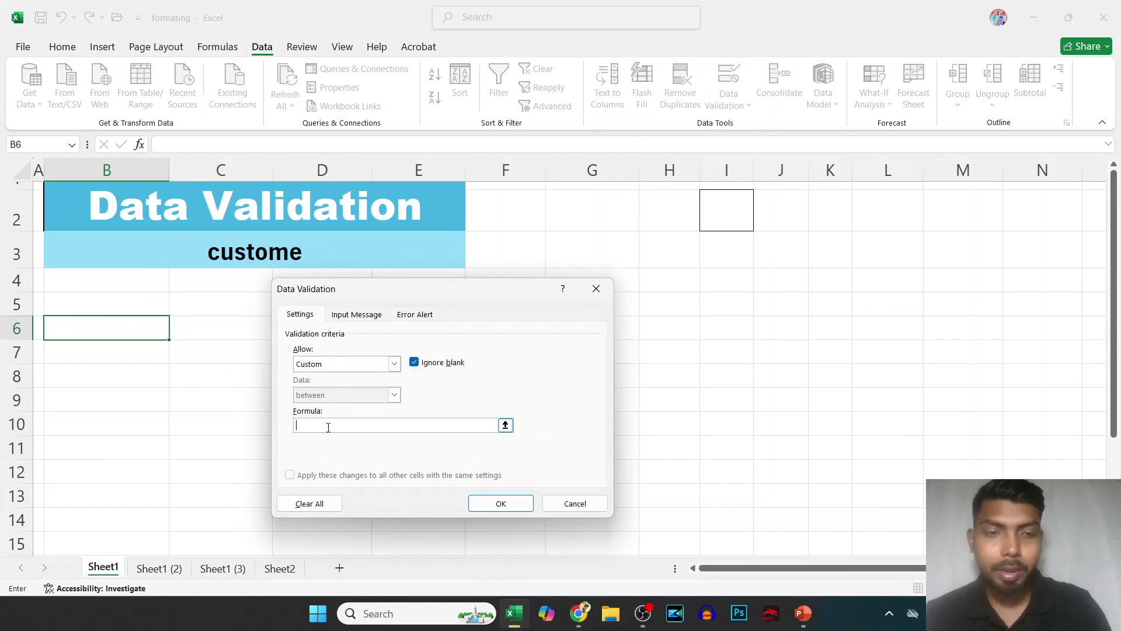
type("=")
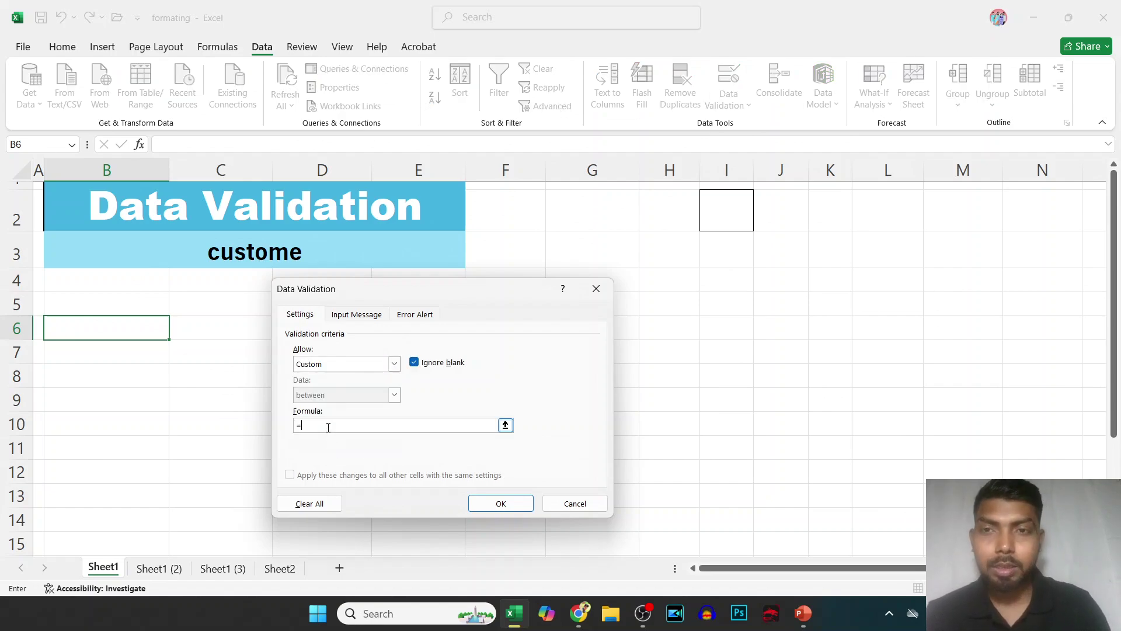
left_click(154, 330)
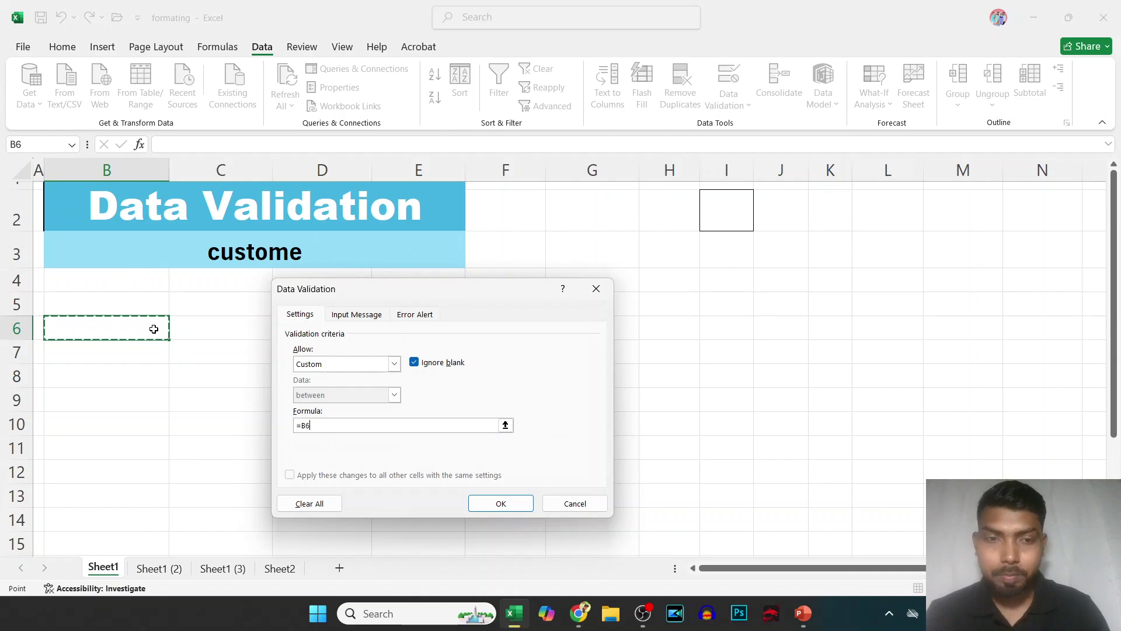
type("=")
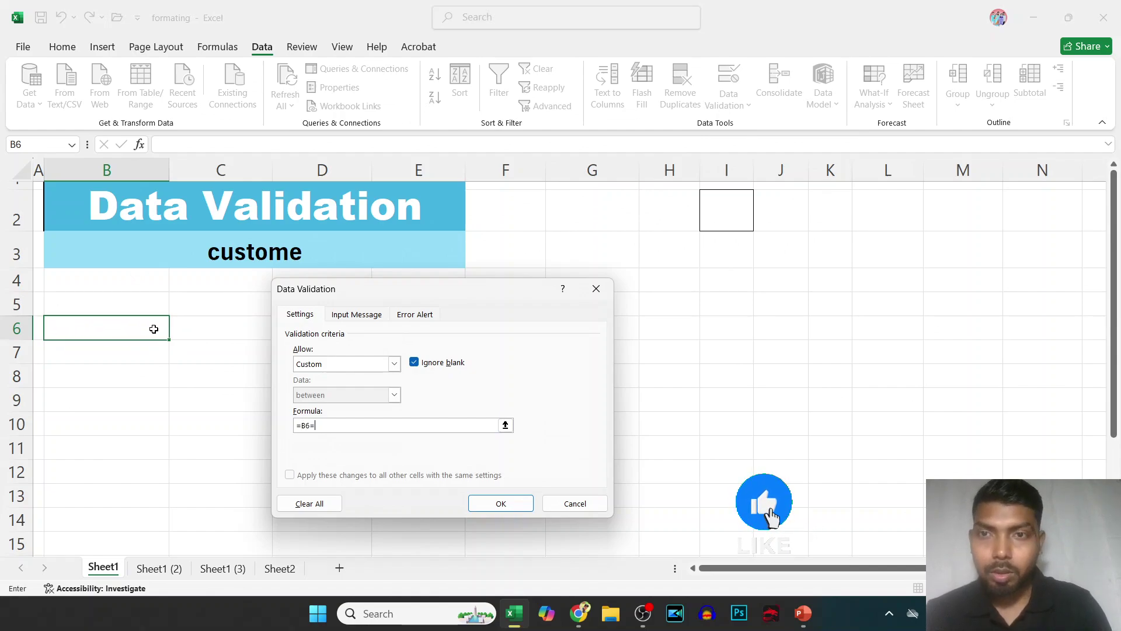
left_click(193, 310)
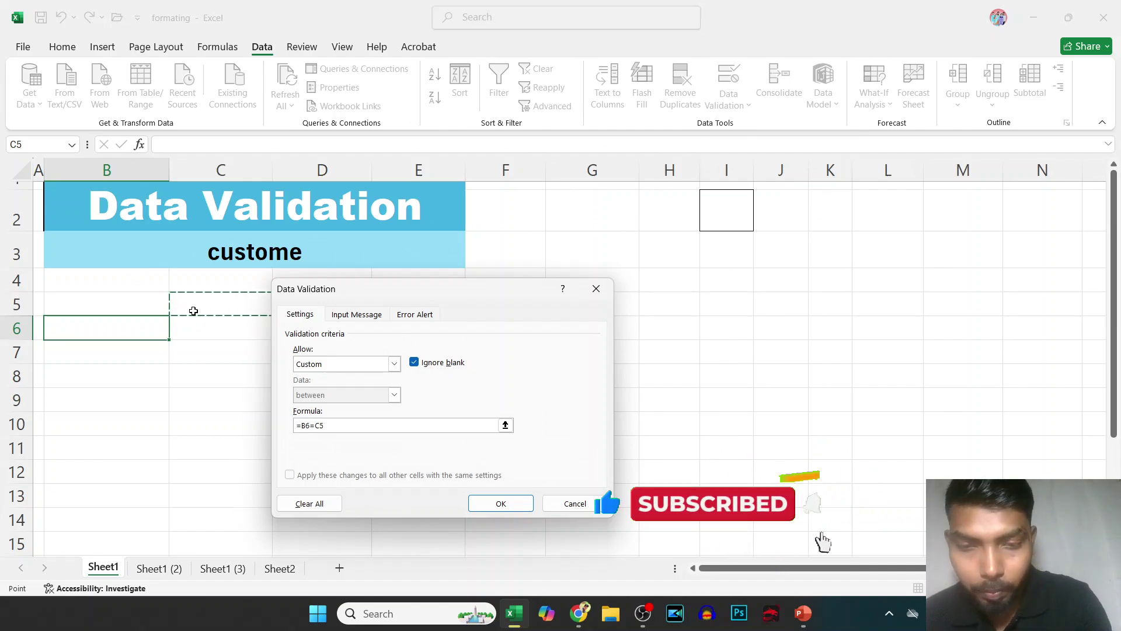
type("*30")
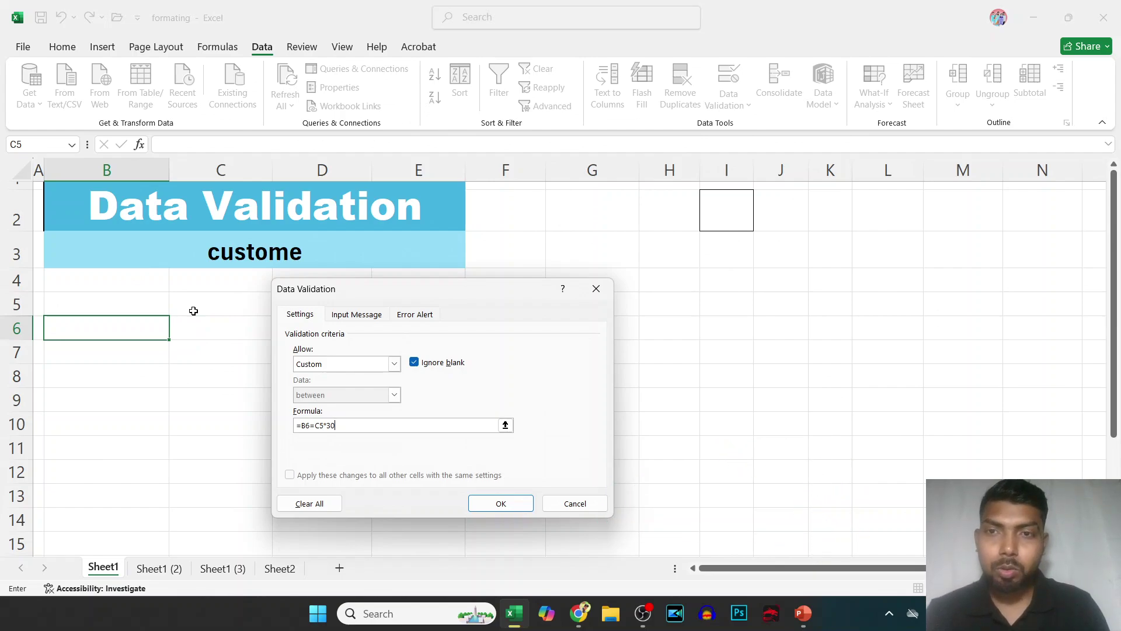
key("Return")
- Enter 2 in cell C5 and 60 in cell B6 to test the custom rule
left_click(193, 311)
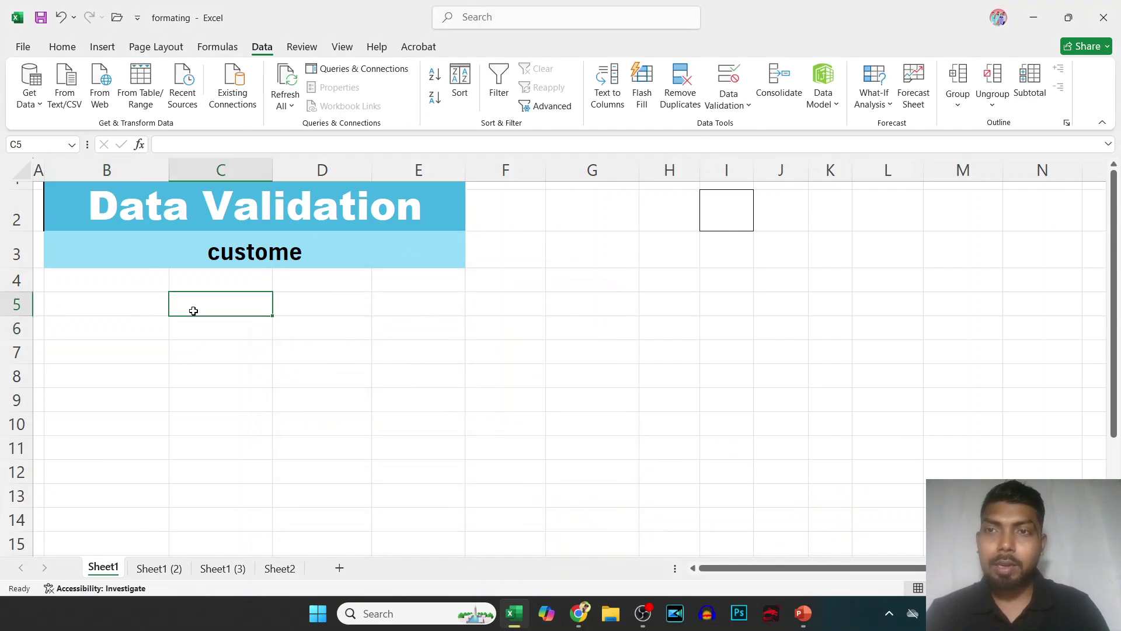
type("2")
key("Return")
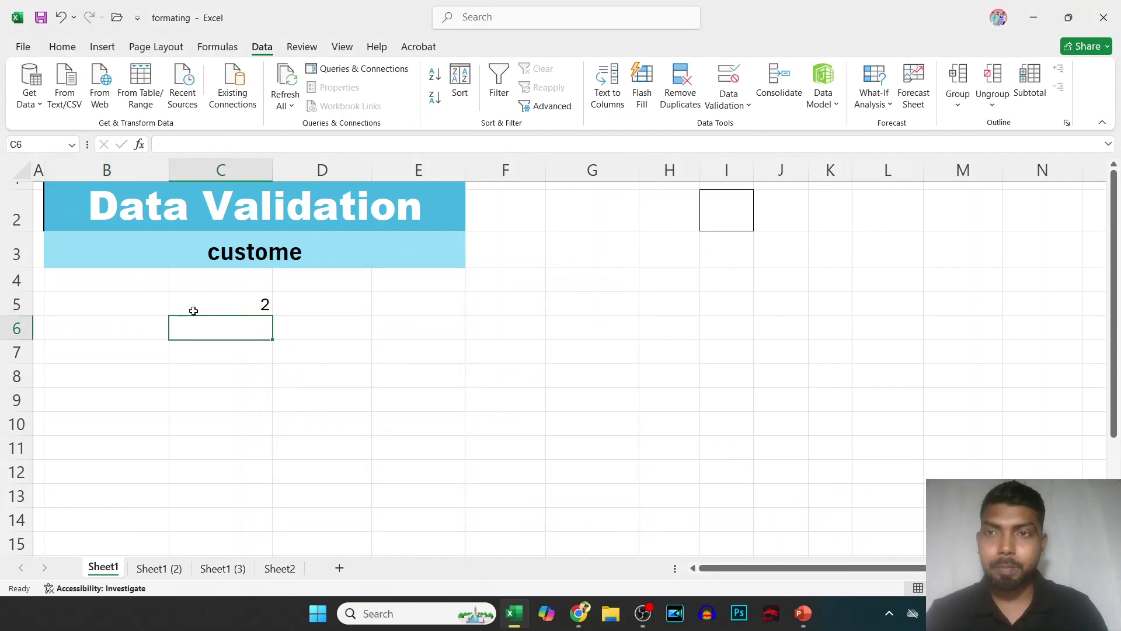
left_click(128, 333)
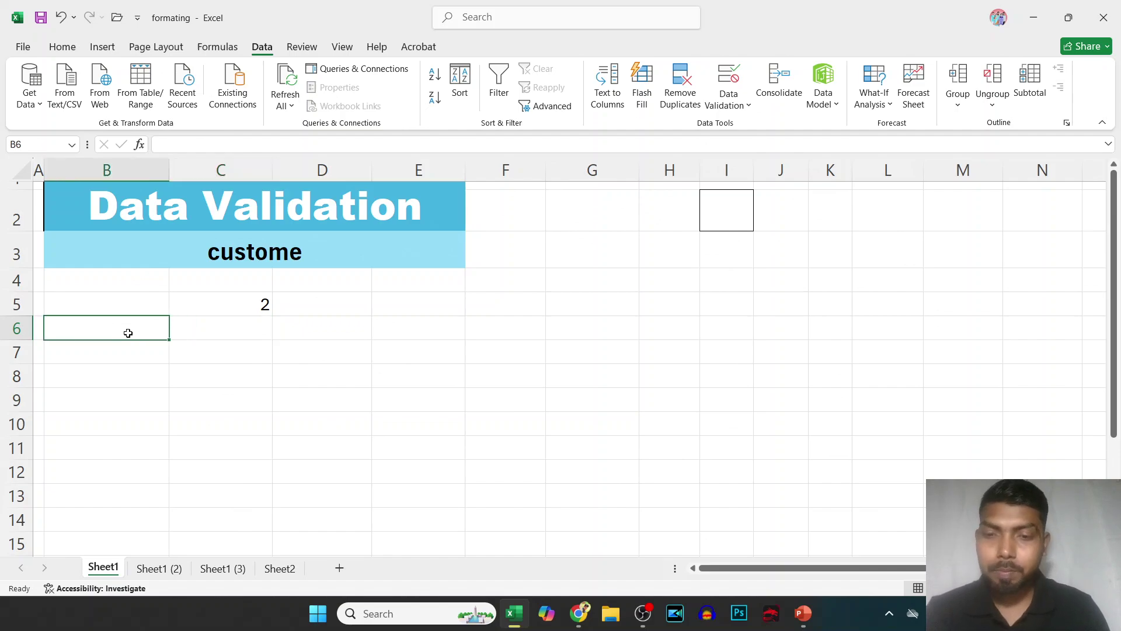
type("60")
key("Return")
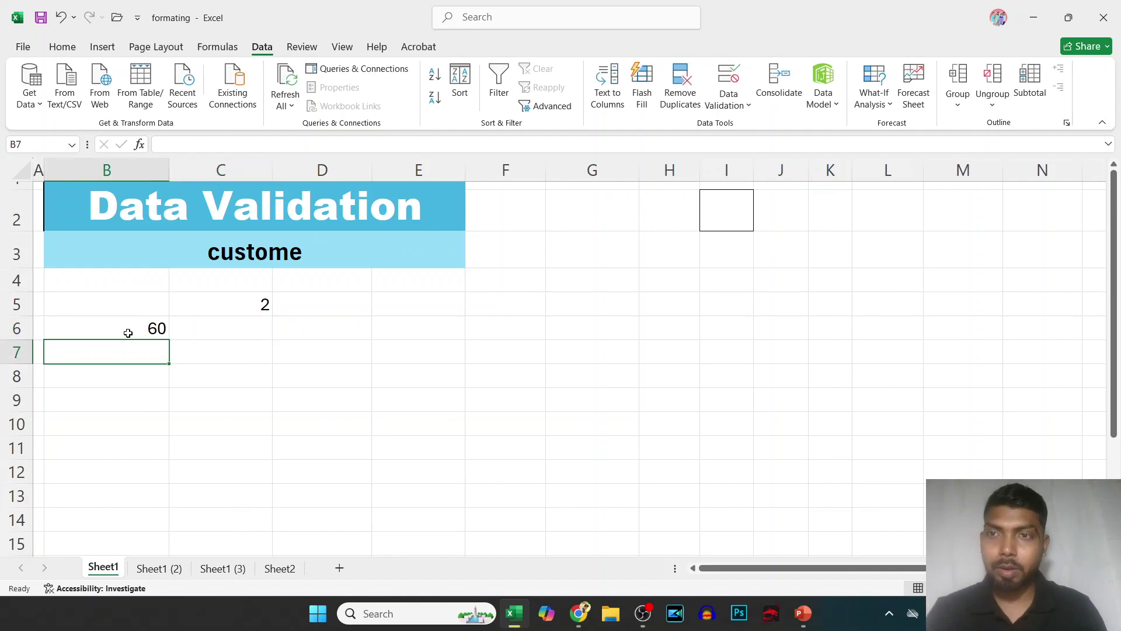
- Try to replace the value in cell B6 with 4 and with 66, cancel the entry, and move to the adjacent cell C6
left_click(128, 333)
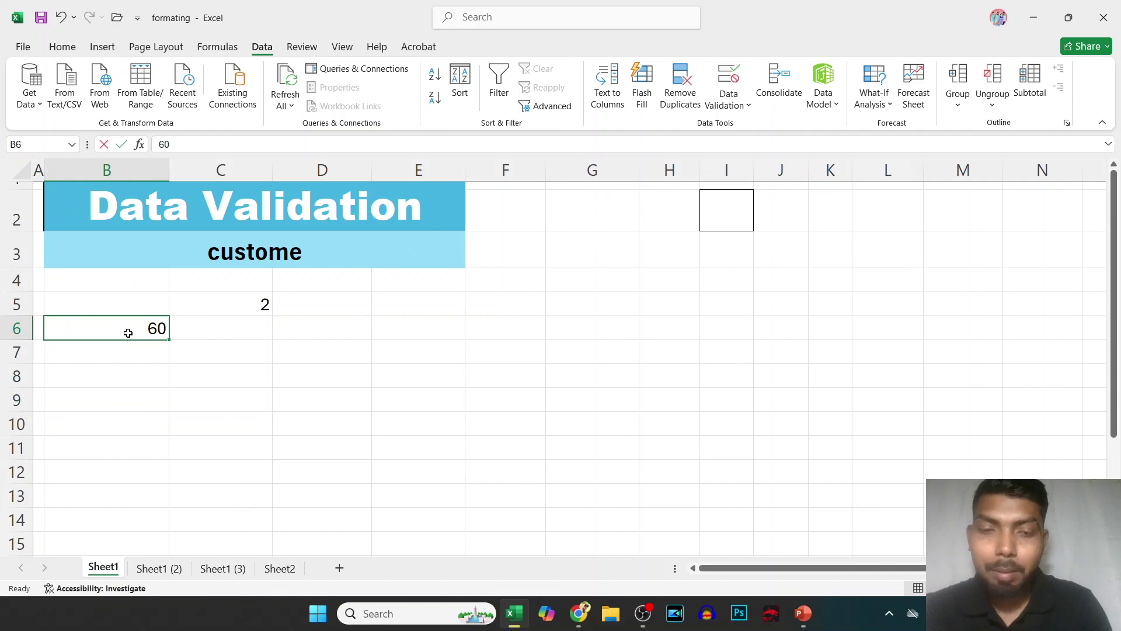
type("4")
key("Return")
key("Return")
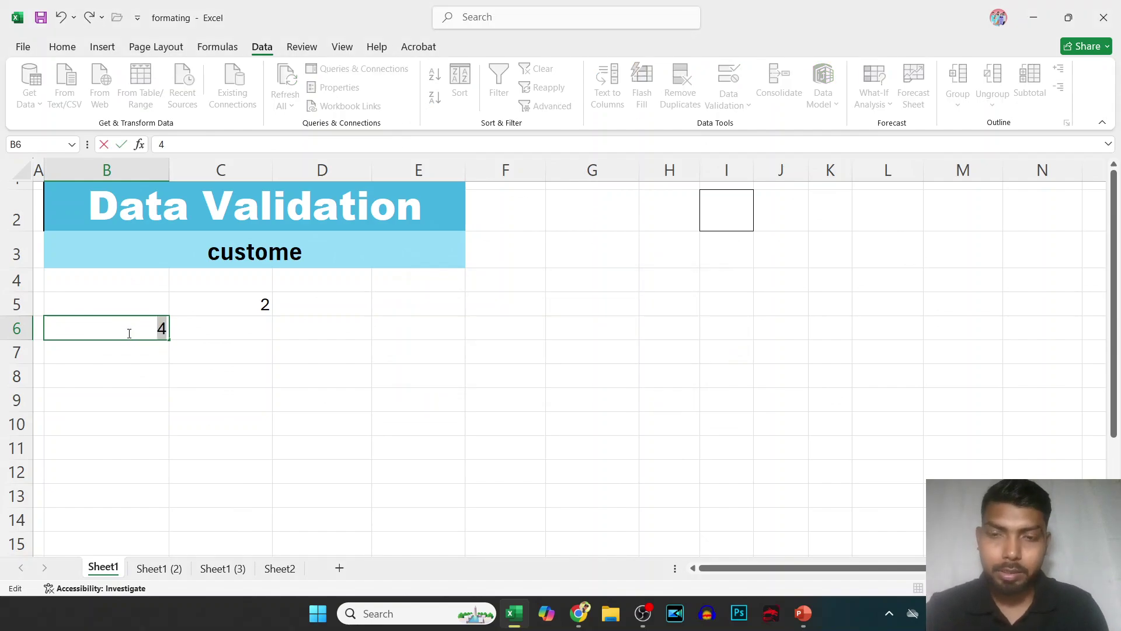
type("66")
key("Return")
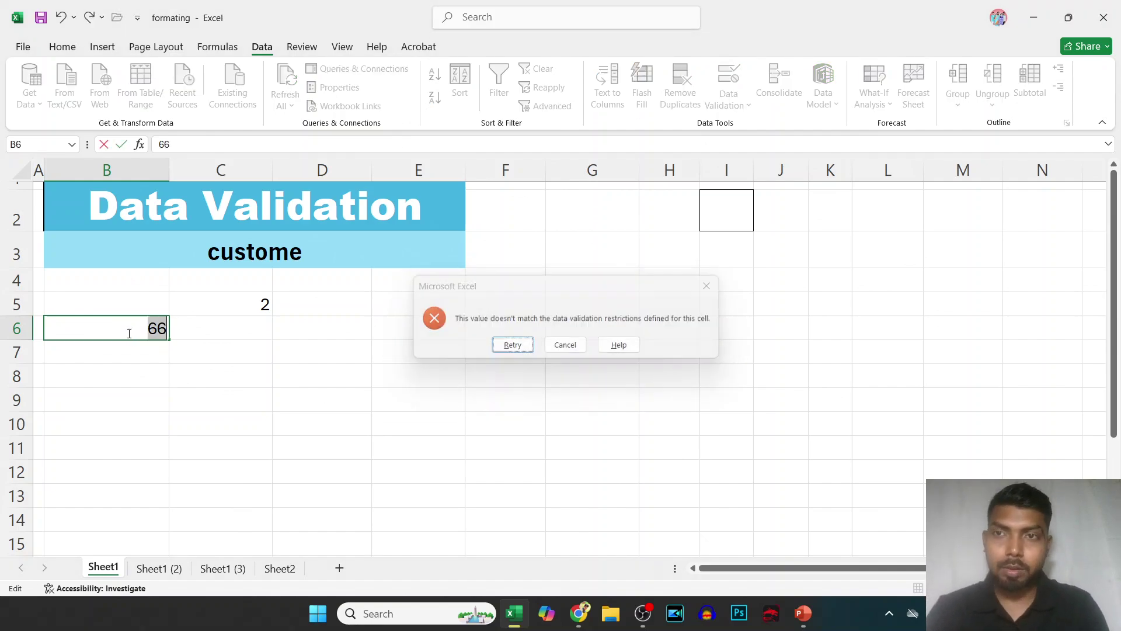
key("Escape")
key("Right")
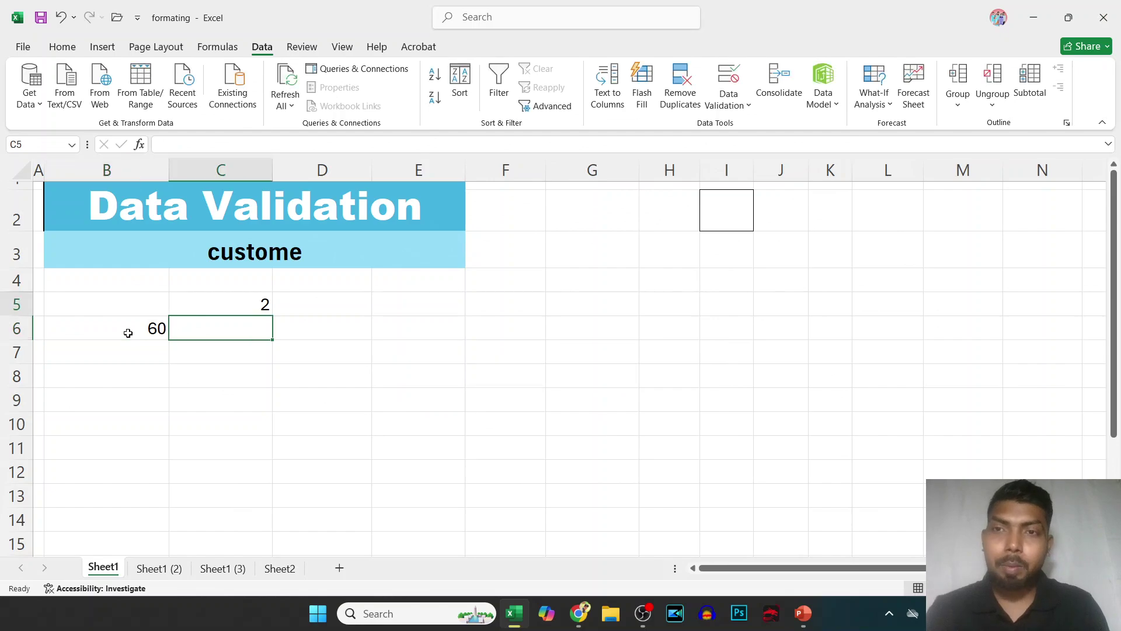
- Enter 1 in cell C5 and 30 in cell B6 to test the custom validation rule
key("Up")
type("1")
key("Return")
key("Left")
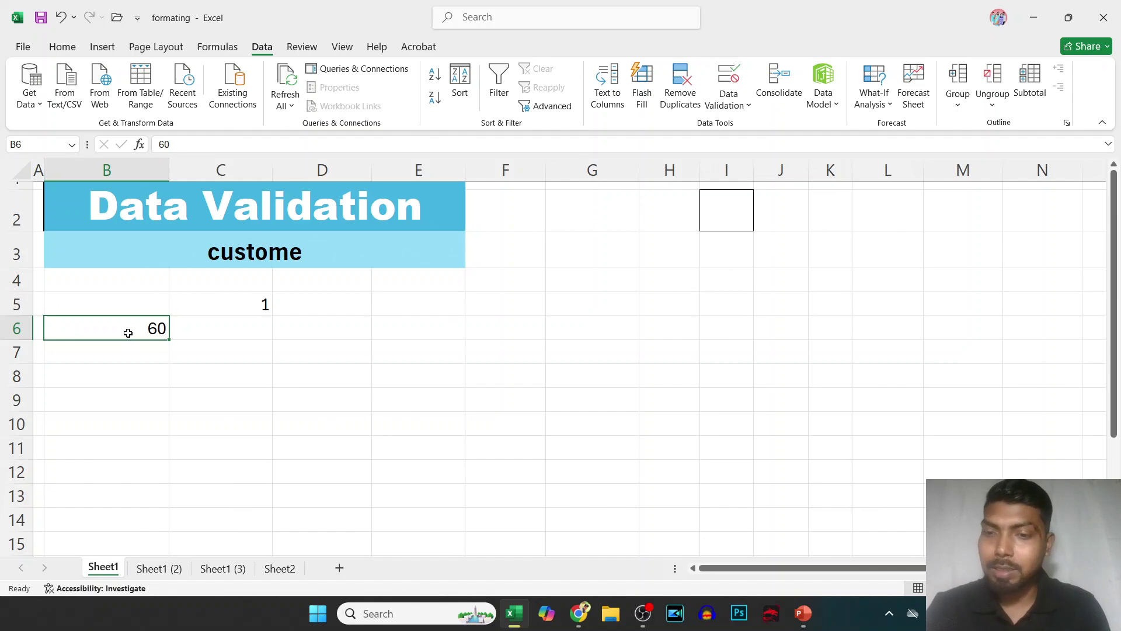
type("30")
key("Return")
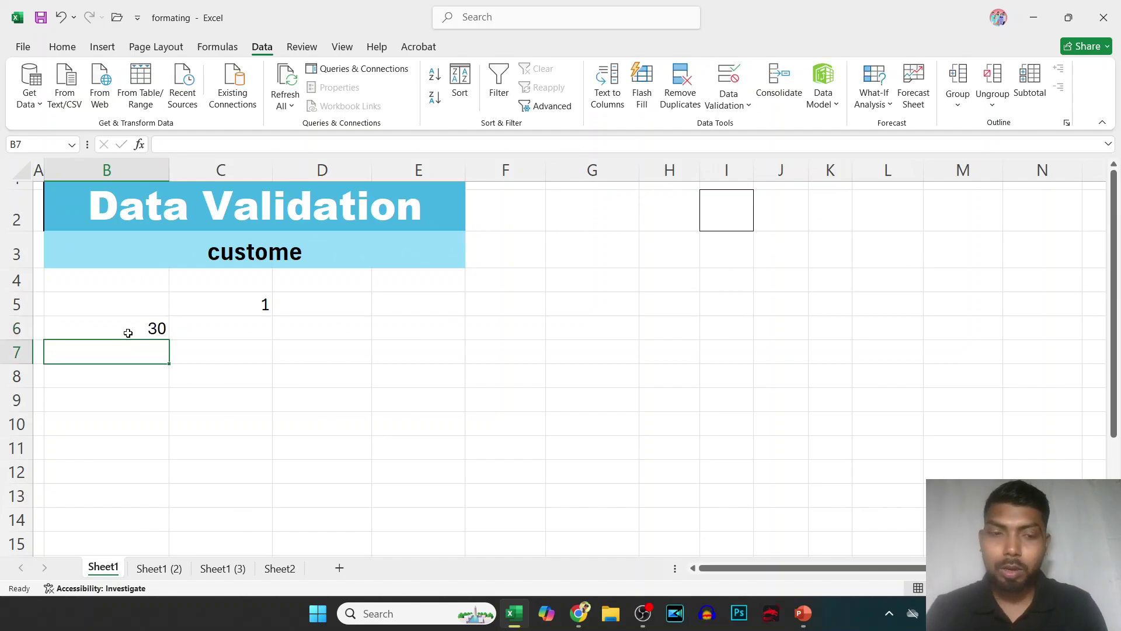
- Try to replace the value in cell B6 with 60 and cancel the entry
left_click(128, 333)
type("60")
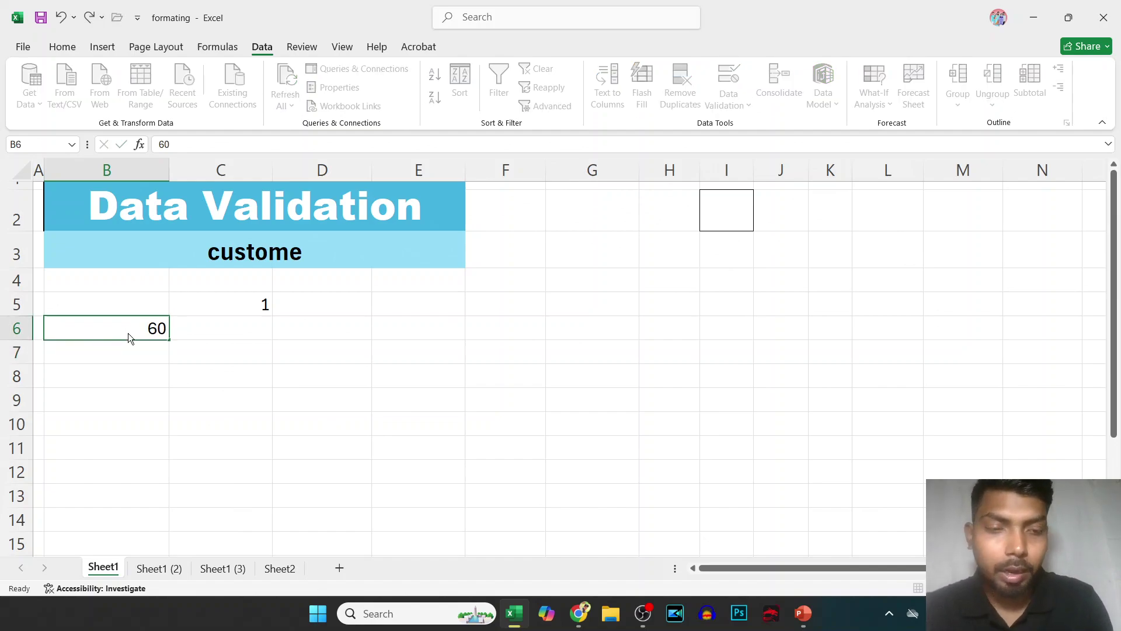
key("Return")
key("Return")
key("Escape")
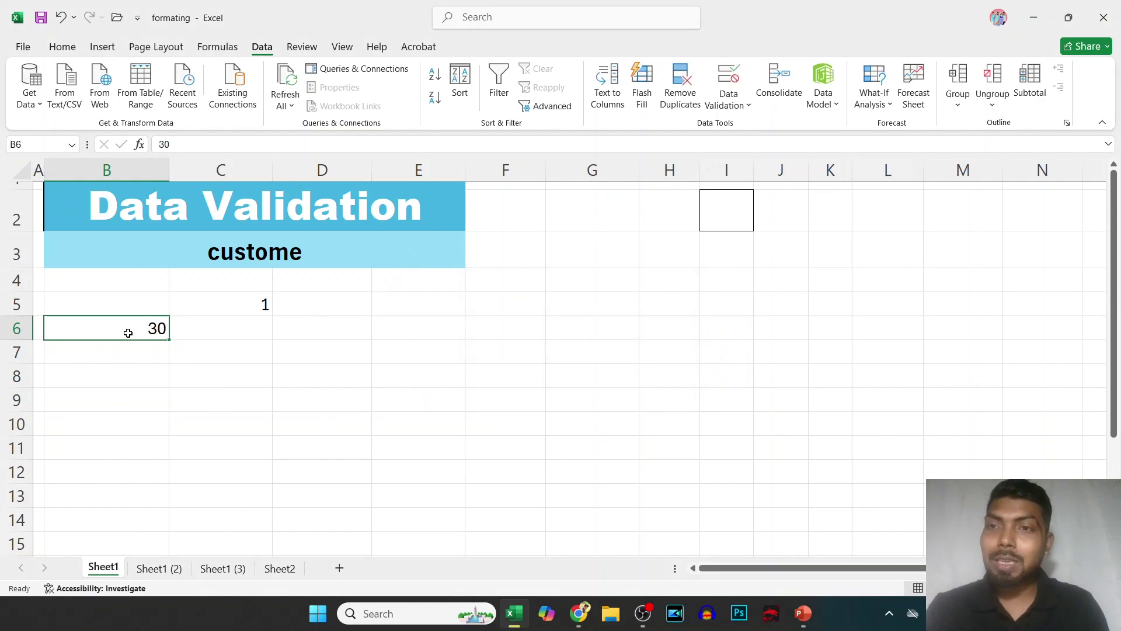
- Enter 5 in cell C5 and 150 in cell B6 to test the custom rule with another multiple
key("Right")
left_click(128, 333)
key("Up")
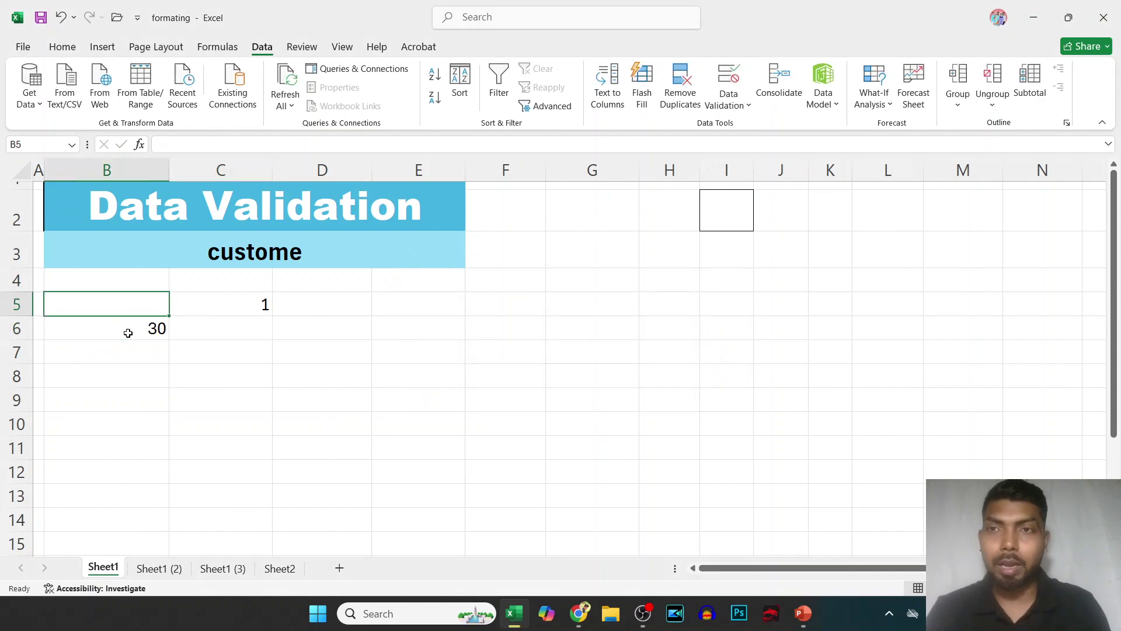
key("Right")
type("5")
left_click(128, 333)
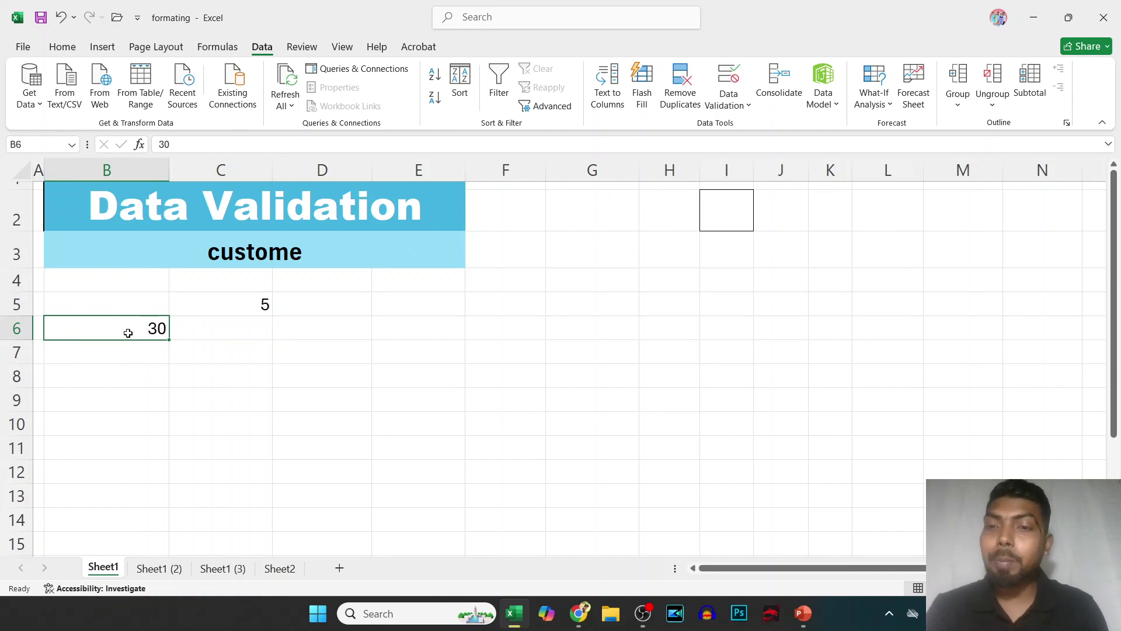
type("150")
key("Return")
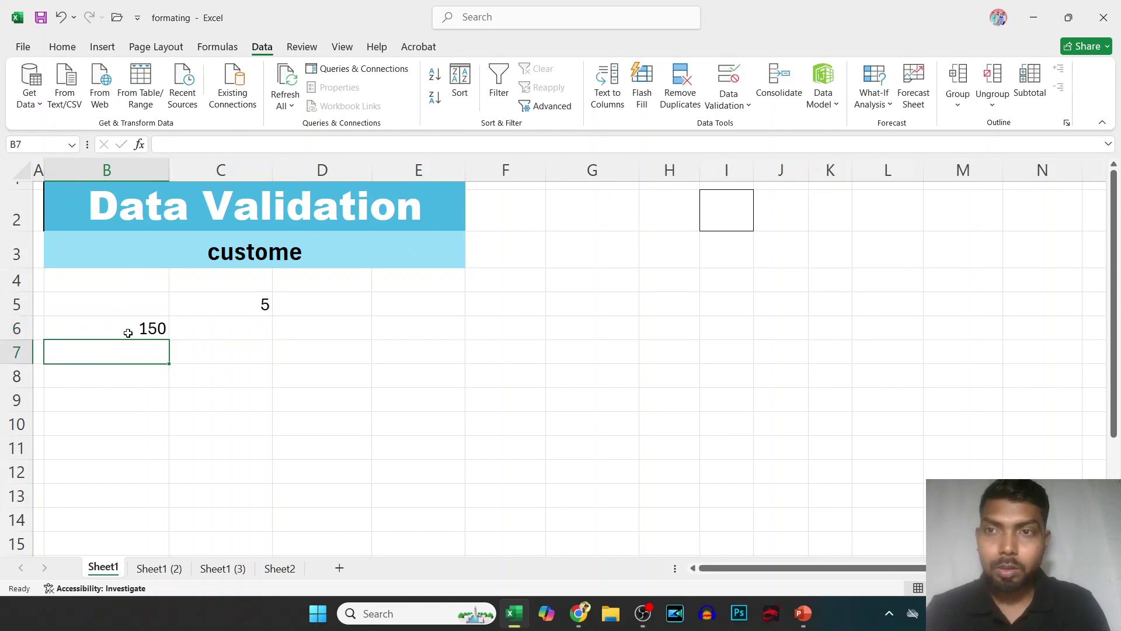
- Try to replace the value in cell B6 with 5 and with 7, cancel each entry, and move to cell C6
left_click(128, 332)
key("Return")
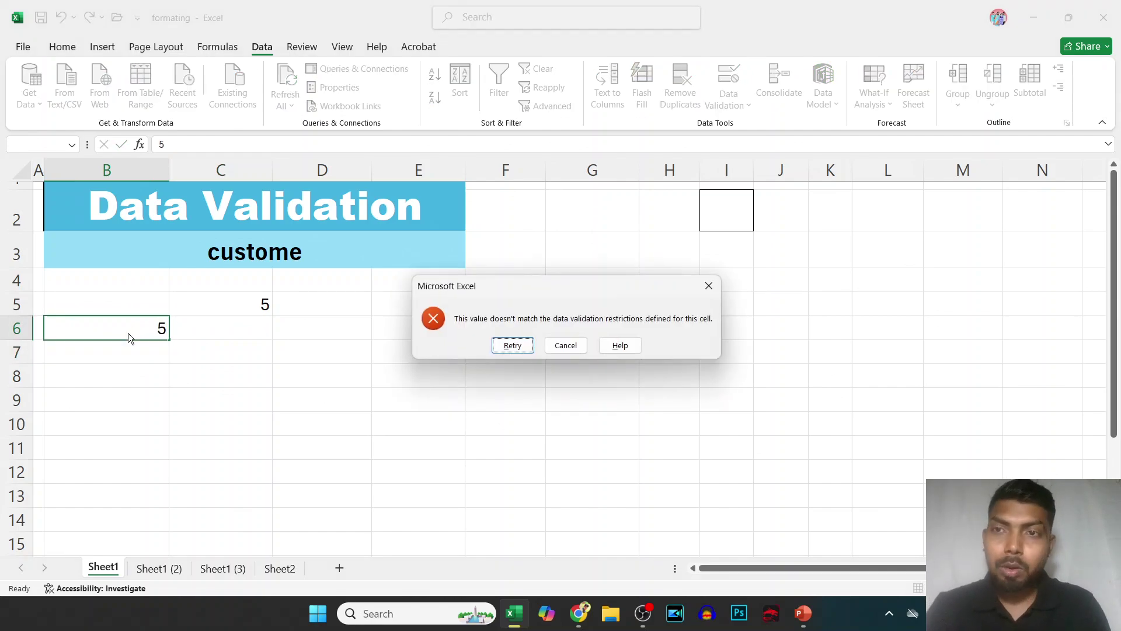
key("Right")
key("Right")
key("Escape")
key("Down")
key("Right")
left_click(128, 333)
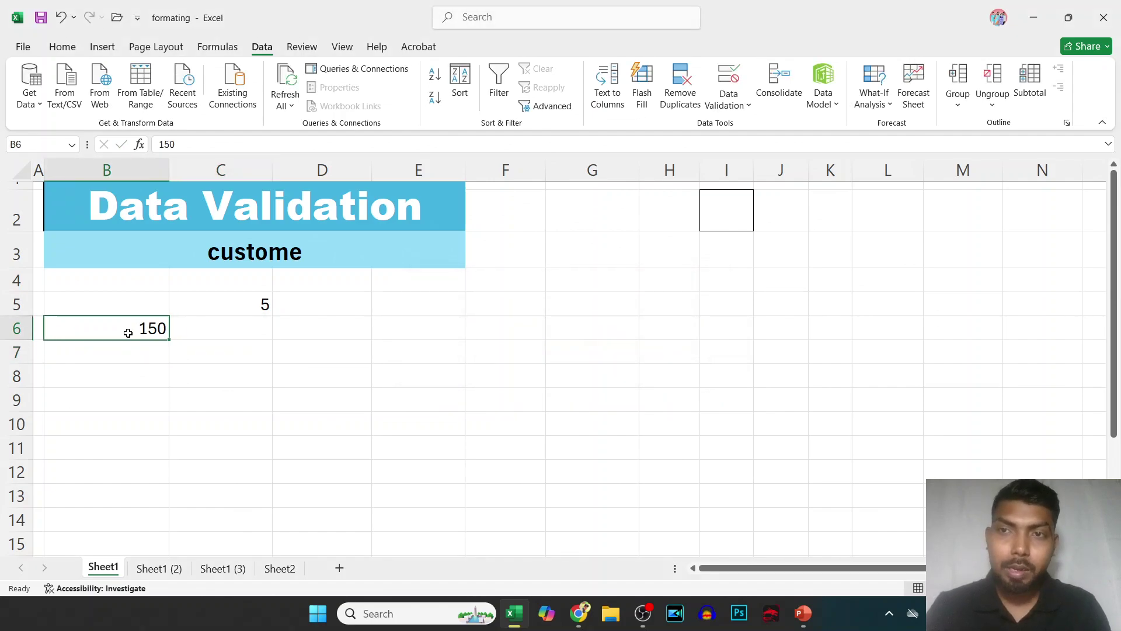
type("7")
key("Return")
key("Escape")
key("Right")
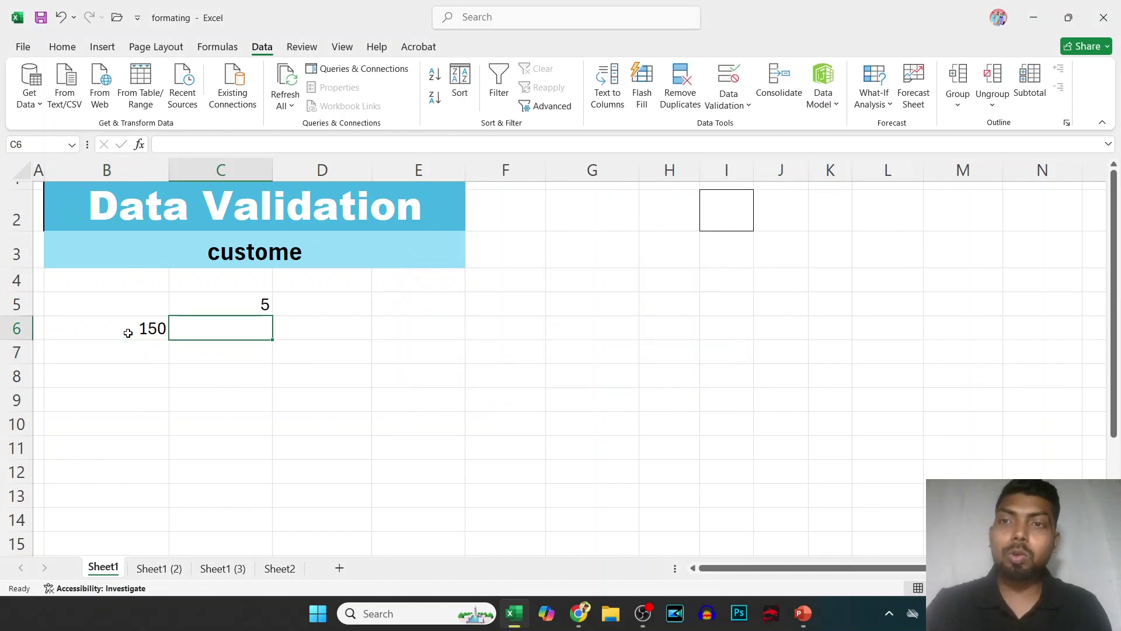